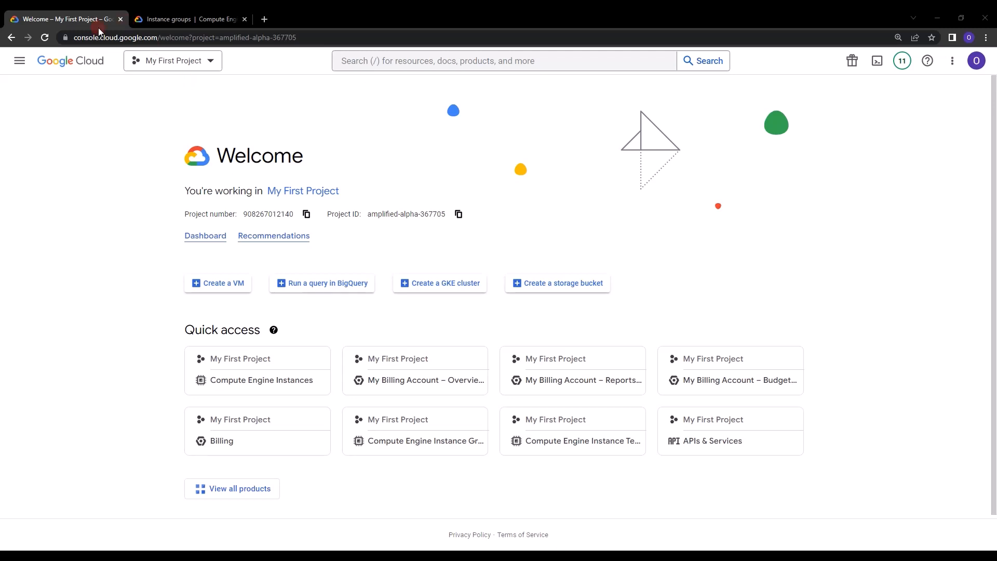
- Go to the Instance groups page of Compute Engine
left_click(21, 68)
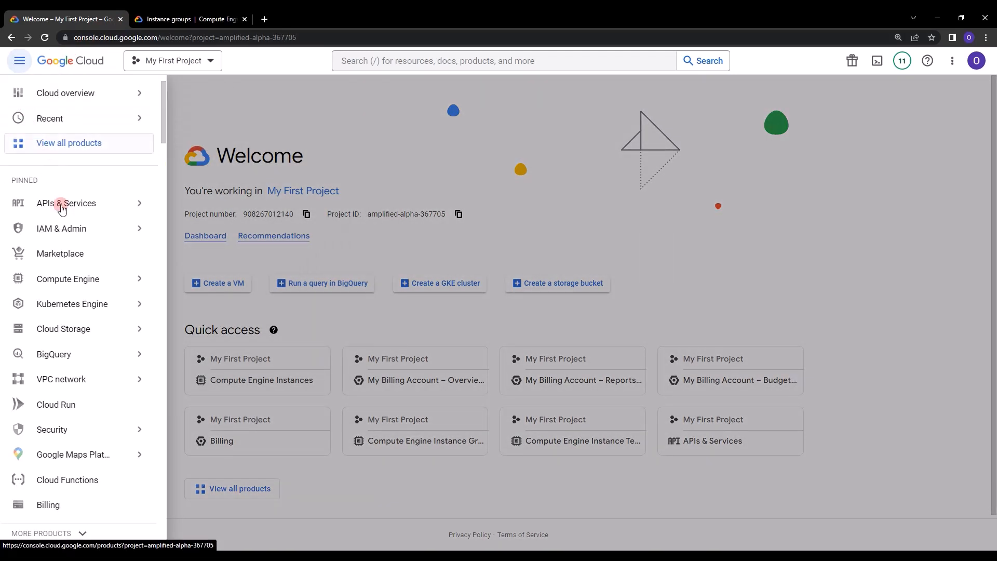
mouse_move(104, 288)
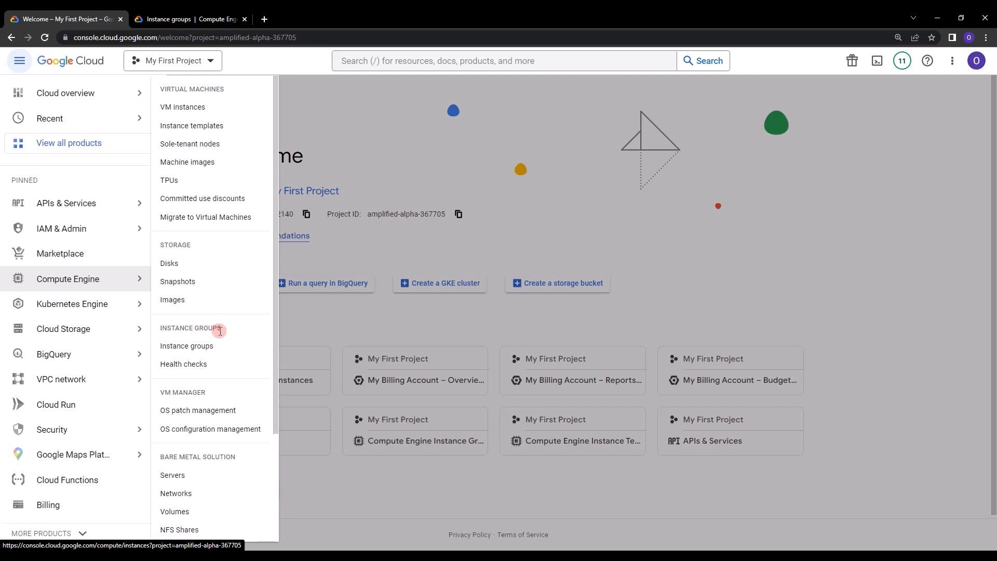
left_click(182, 348)
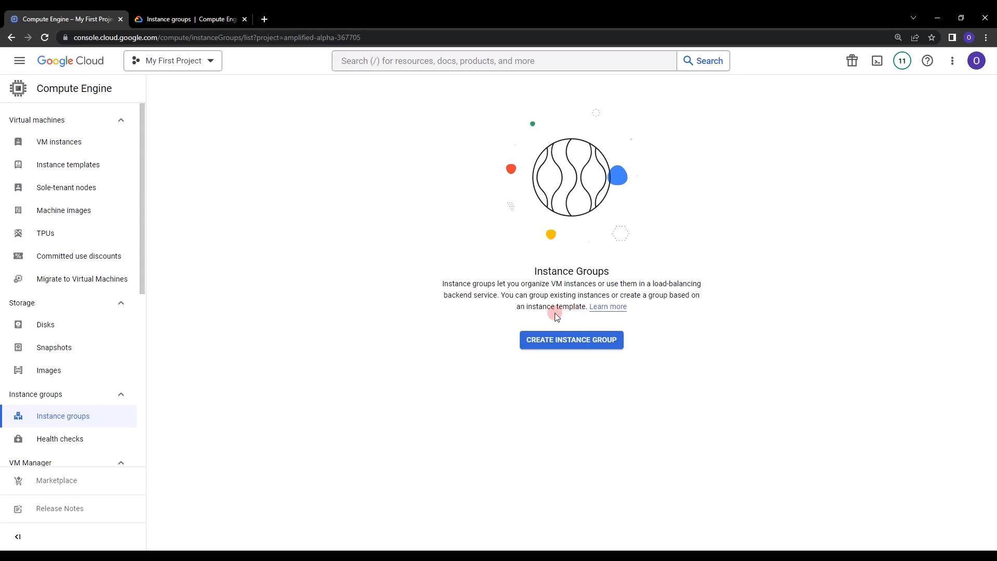
- Start a new instance group and name it my-instance-group-1
left_click(553, 340)
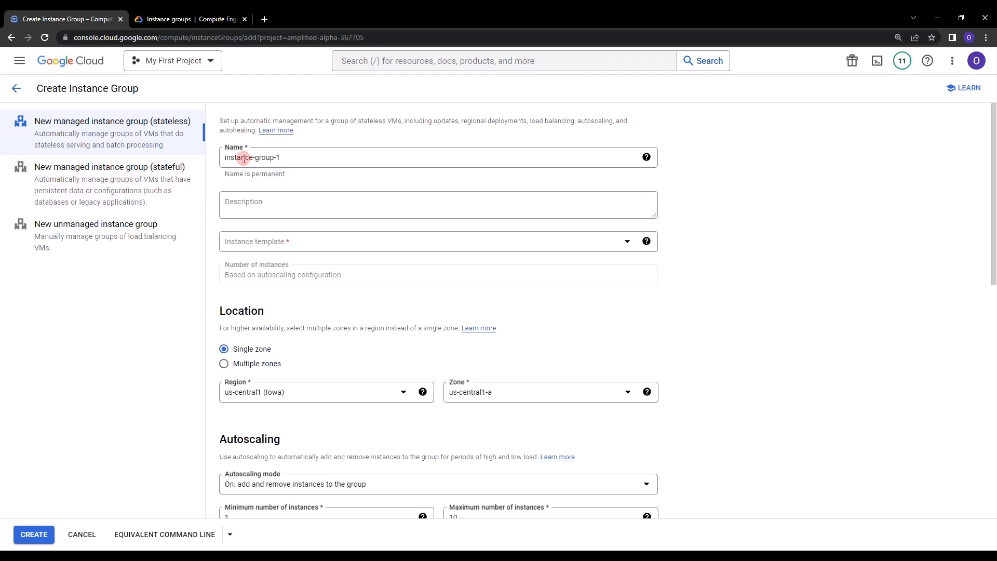
left_click(225, 159)
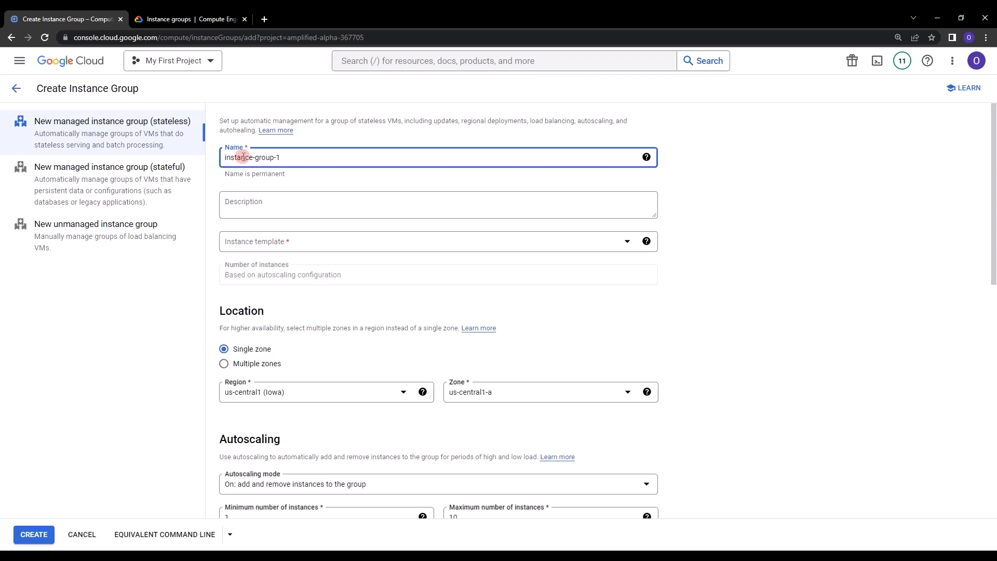
type("my-")
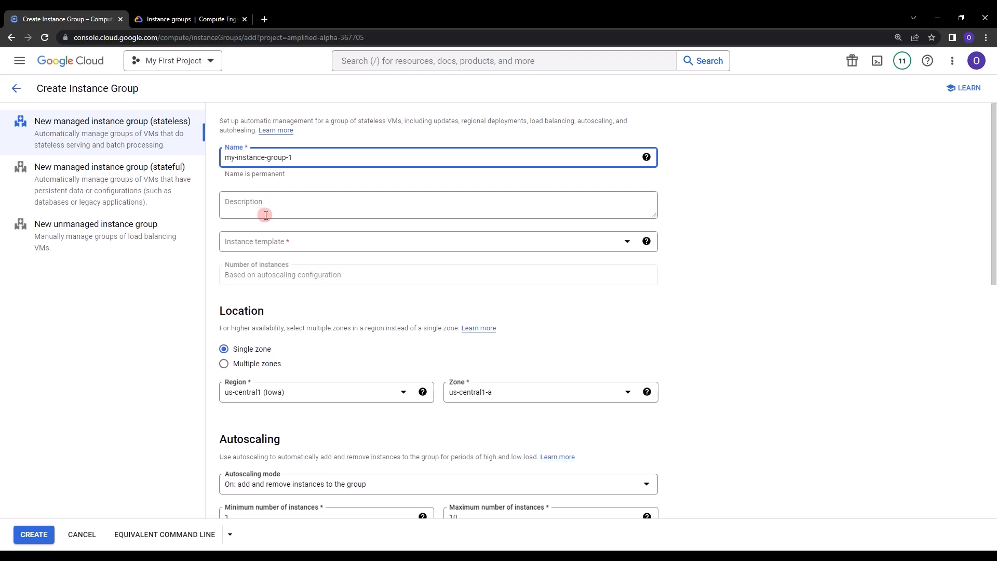
- Start a new instance template for the group and allow HTTP traffic in its firewall settings
left_click(281, 244)
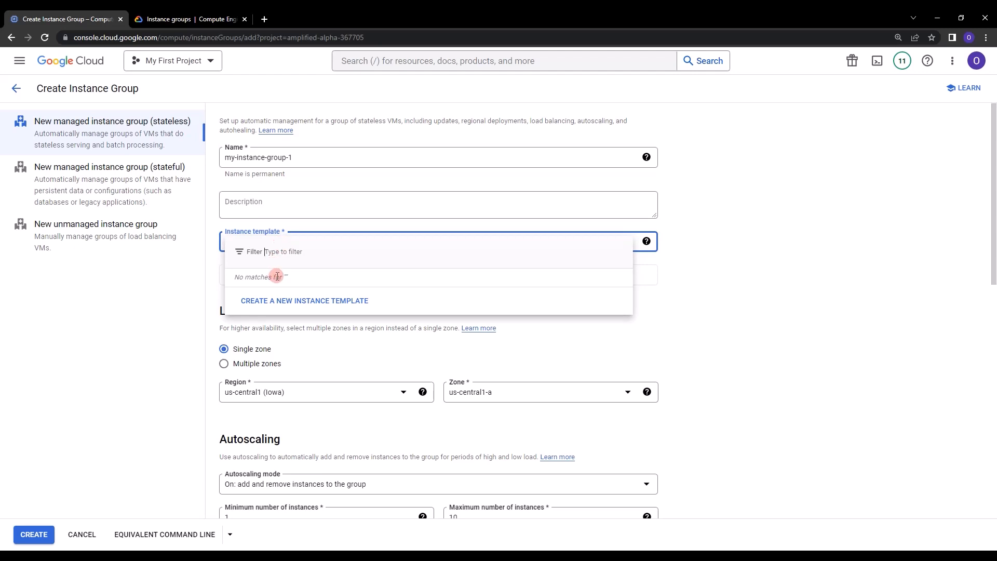
left_click(285, 302)
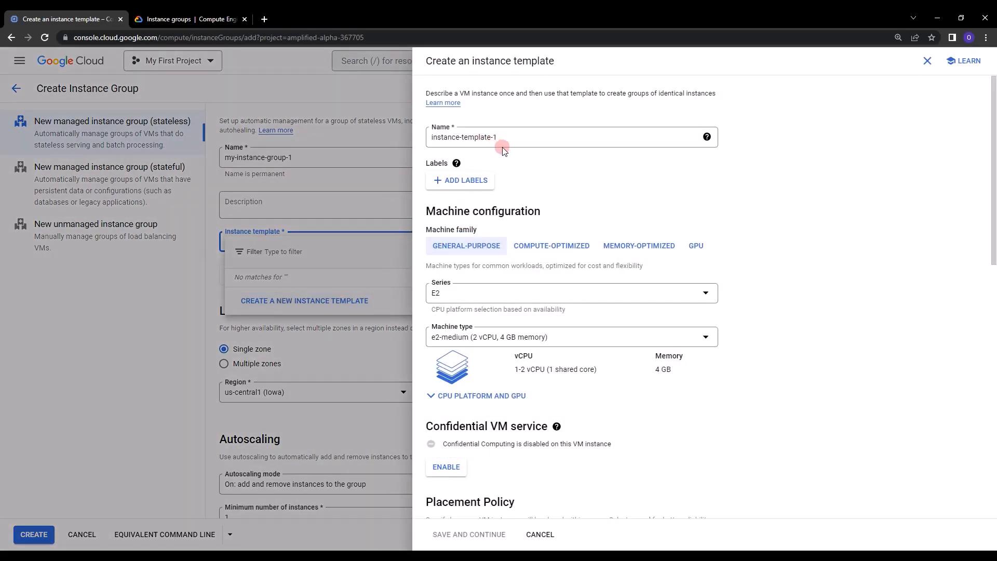
scroll(515, 200, "down", 1)
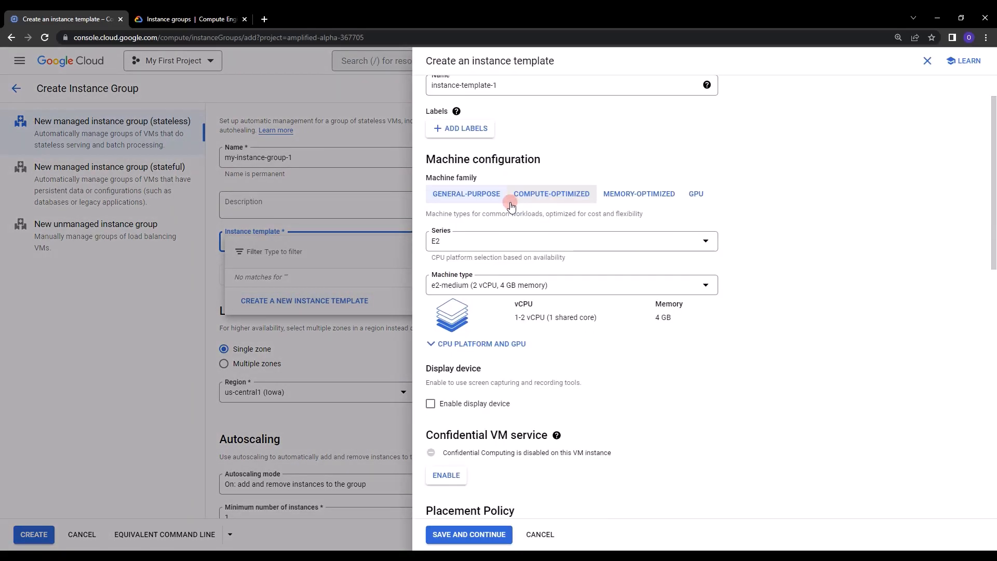
scroll(506, 217, "down", 6)
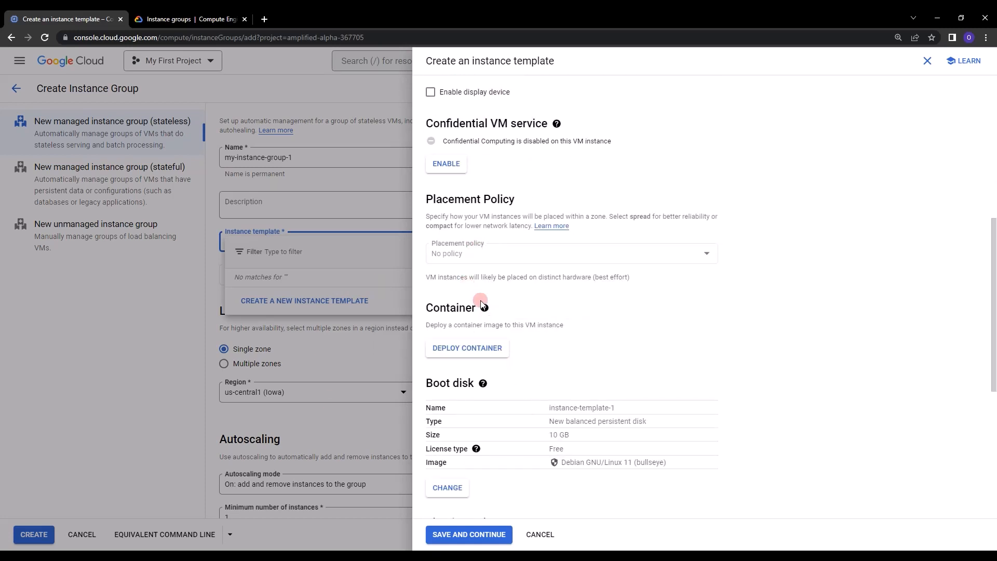
scroll(525, 271, "up", 7)
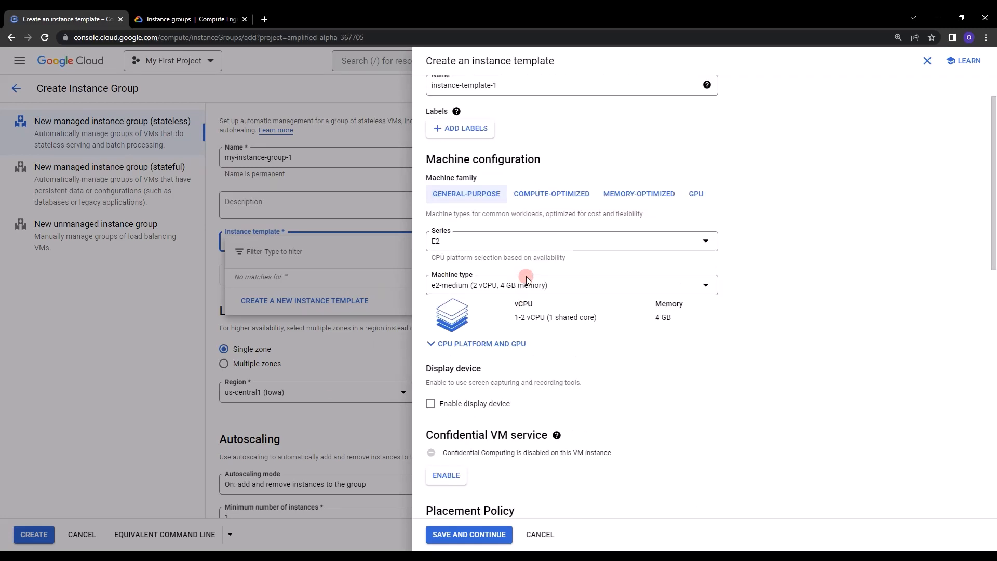
scroll(527, 280, "down", 11)
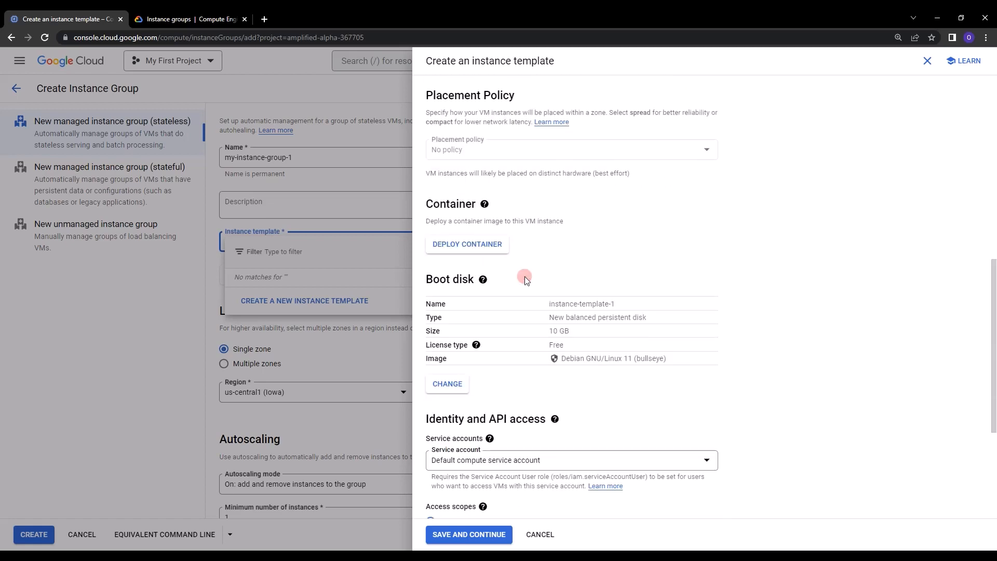
scroll(527, 307, "down", 1)
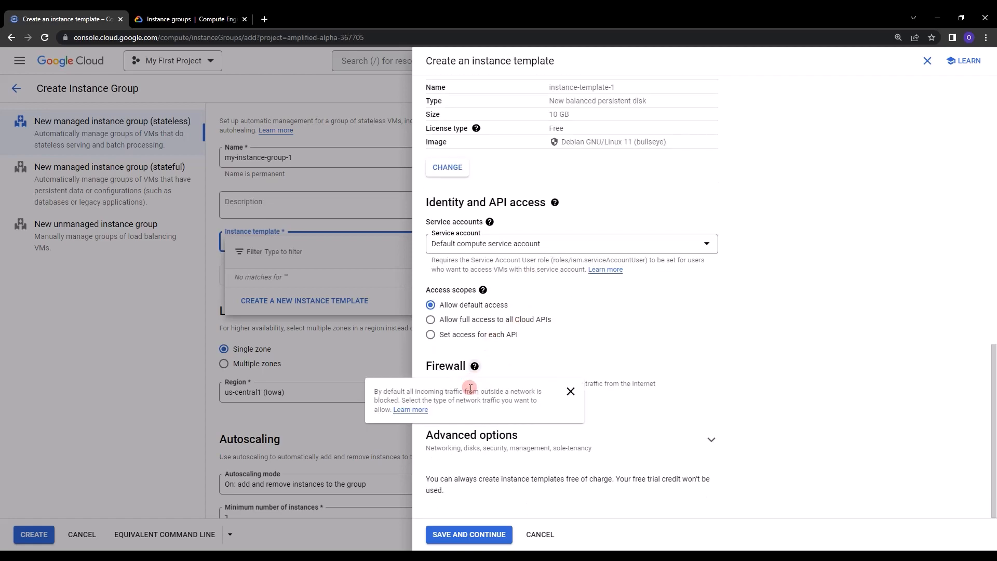
left_click(431, 395)
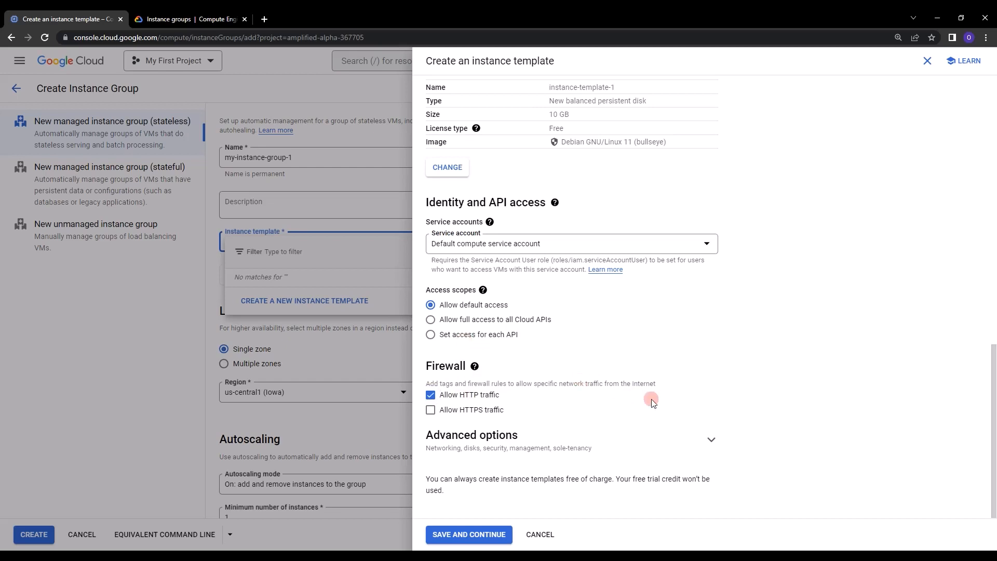
- Paste a startup script into the template's Management options that updates apt, installs apache2 and writes a Hello world message to /var/www/html/index.html
left_click(705, 449)
scroll(670, 413, "down", 3)
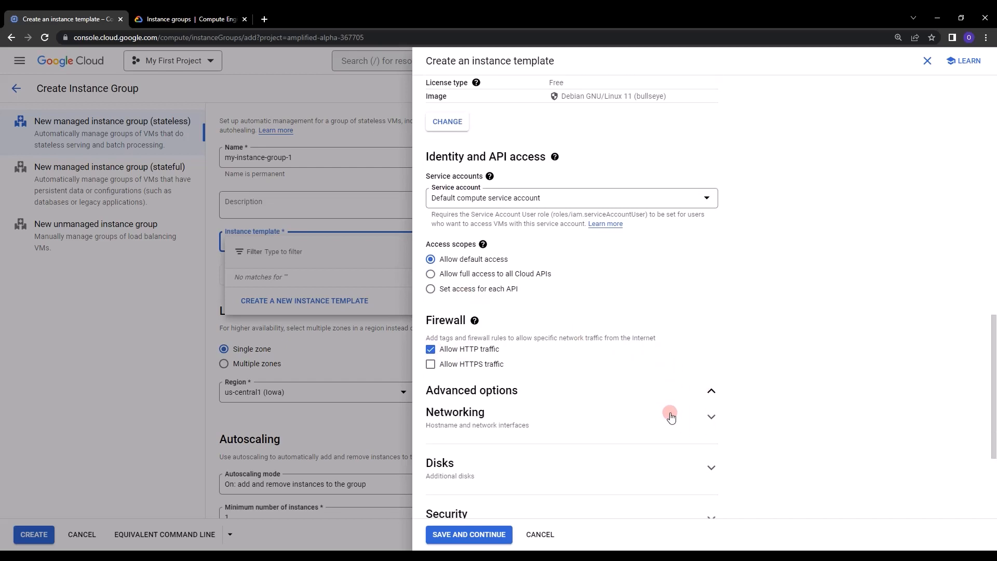
scroll(670, 416, "down", 2)
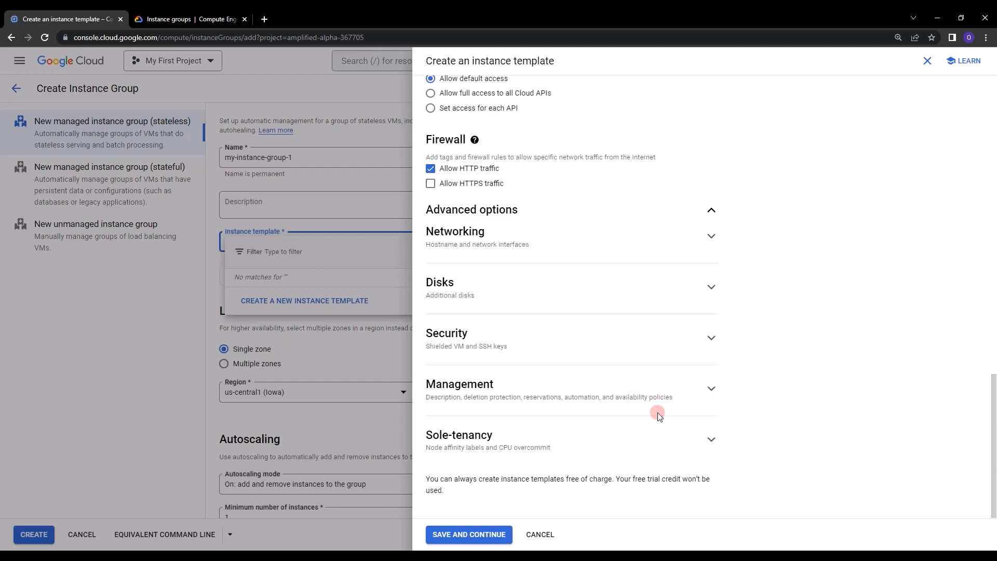
left_click(619, 398)
scroll(571, 360, "down", 3)
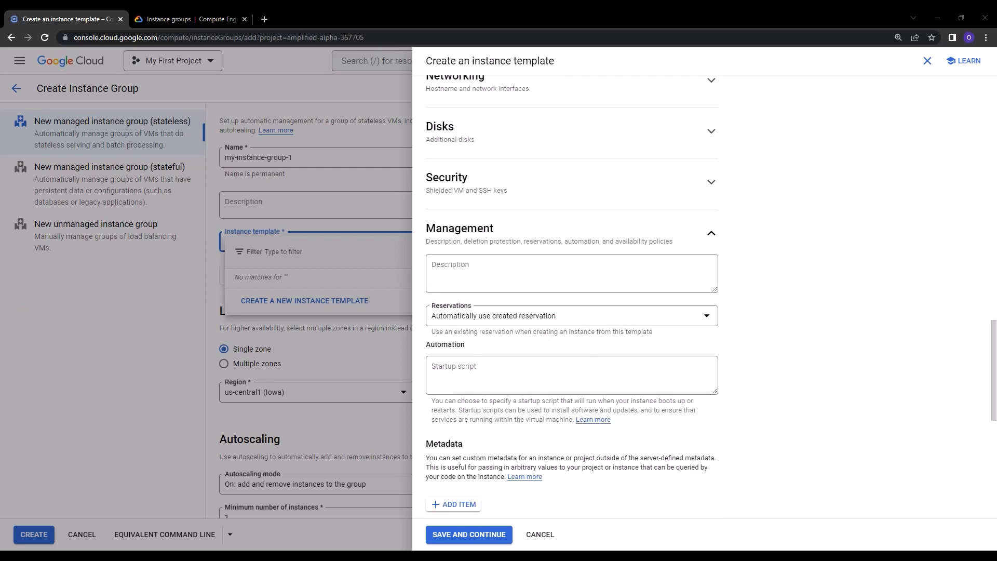
left_click(481, 368)
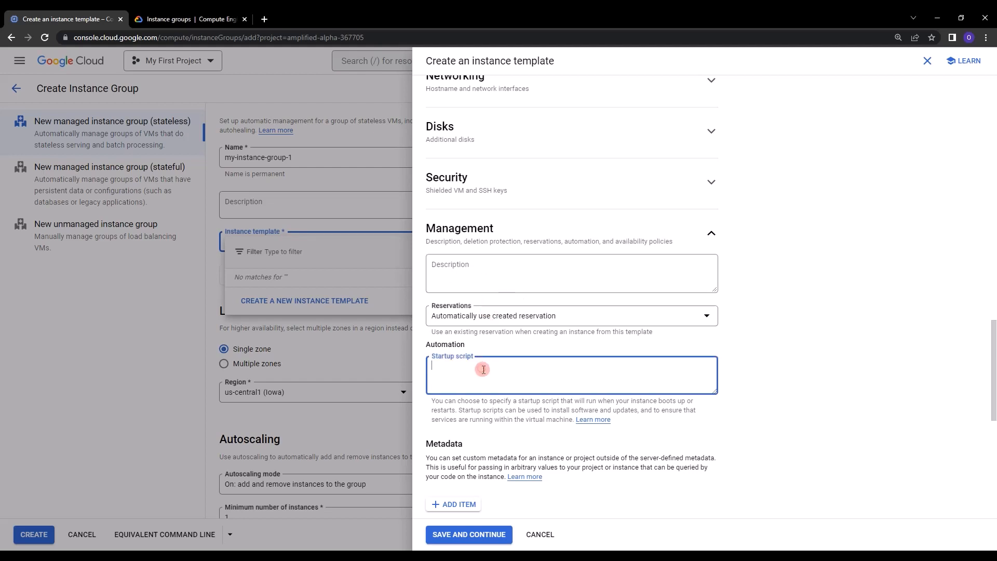
key("ctrl+v")
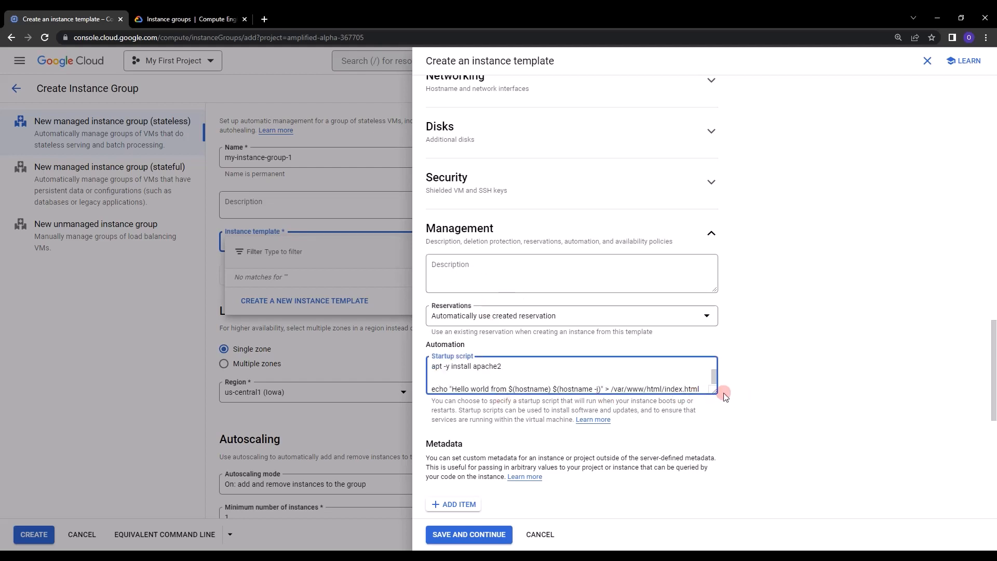
- Remove the blank lines between the startup script's commands and save the instance template
left_click_drag(715, 392, 723, 446)
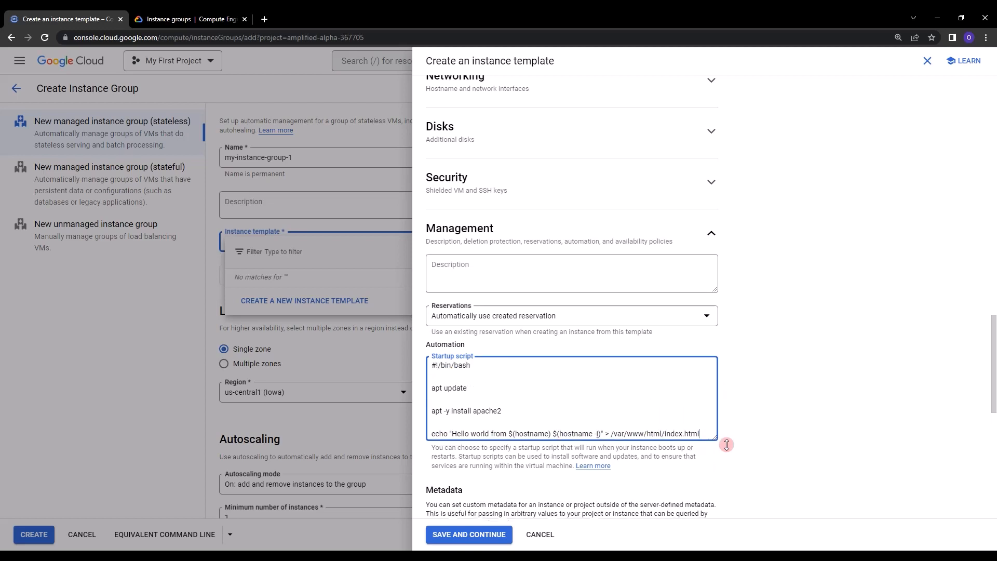
left_click(439, 381)
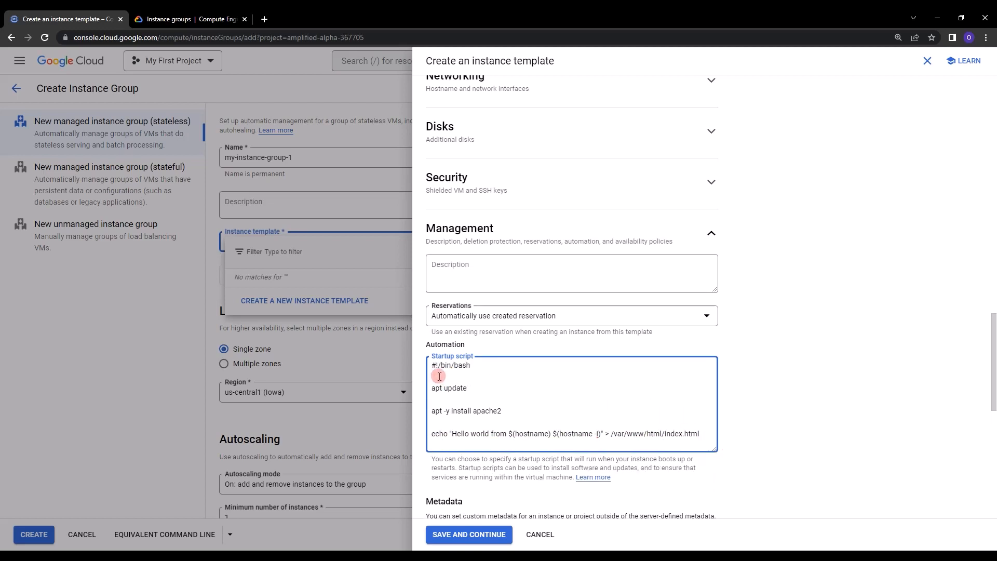
key("BackSpace")
left_click(444, 390)
key("BackSpace")
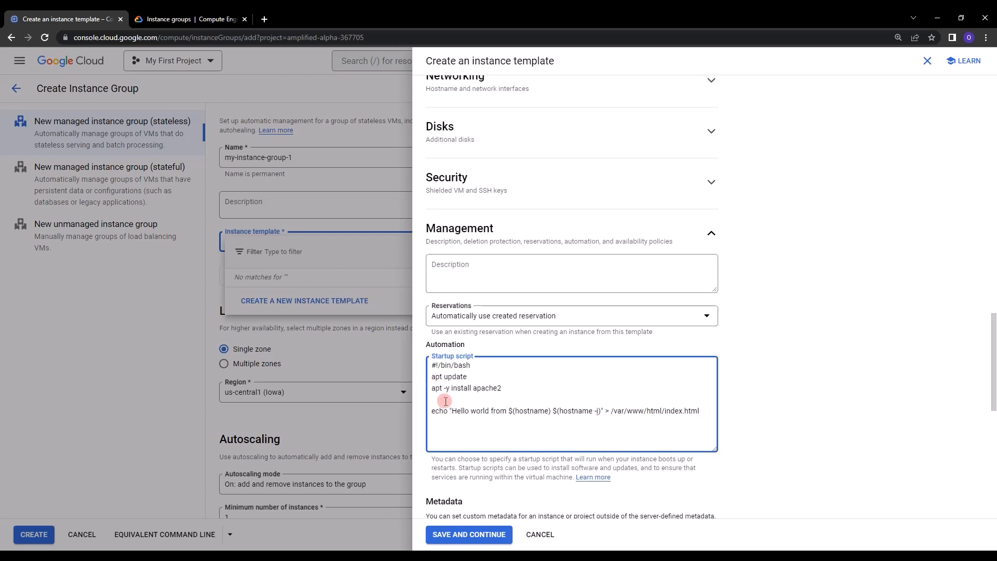
left_click(446, 400)
key("BackSpace")
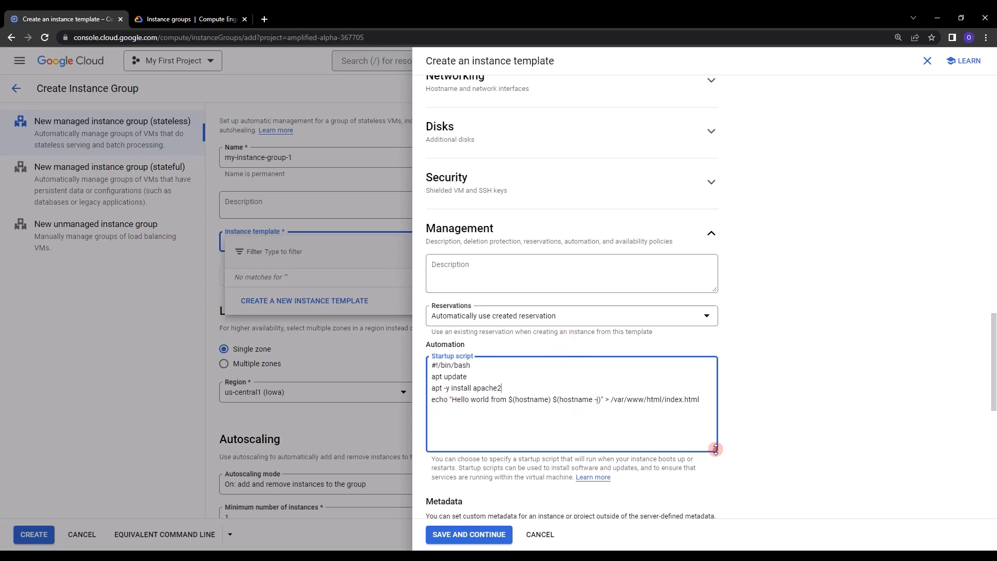
left_click_drag(715, 448, 708, 413)
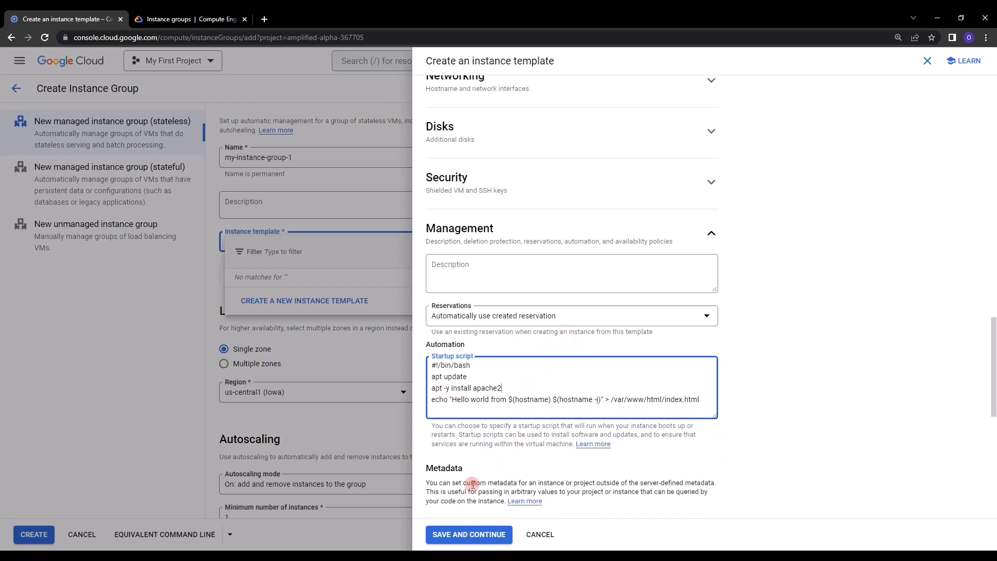
left_click(476, 536)
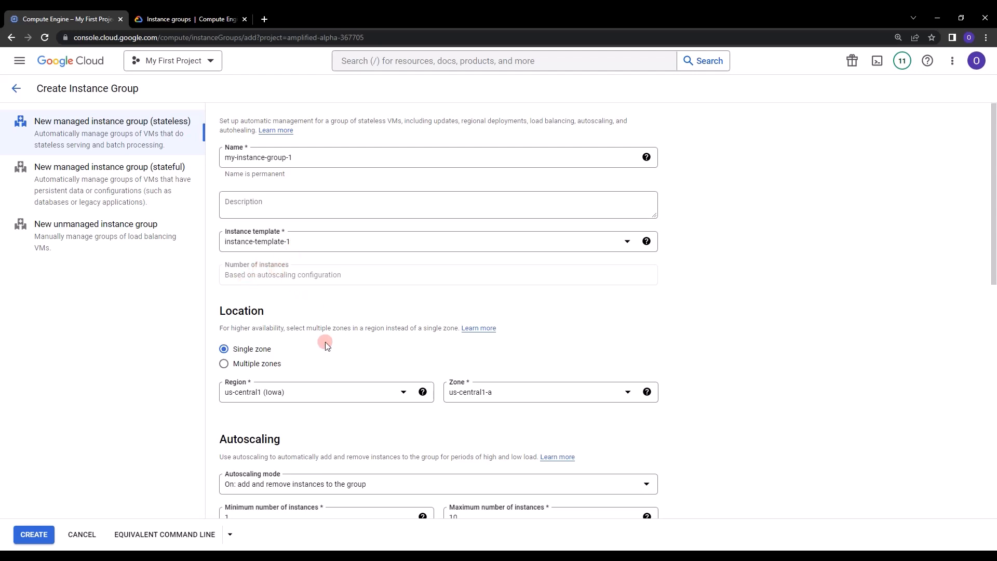
- Set the instance group's location to multiple zones and review the target distribution shapes, keeping Even
scroll(323, 343, "down", 1)
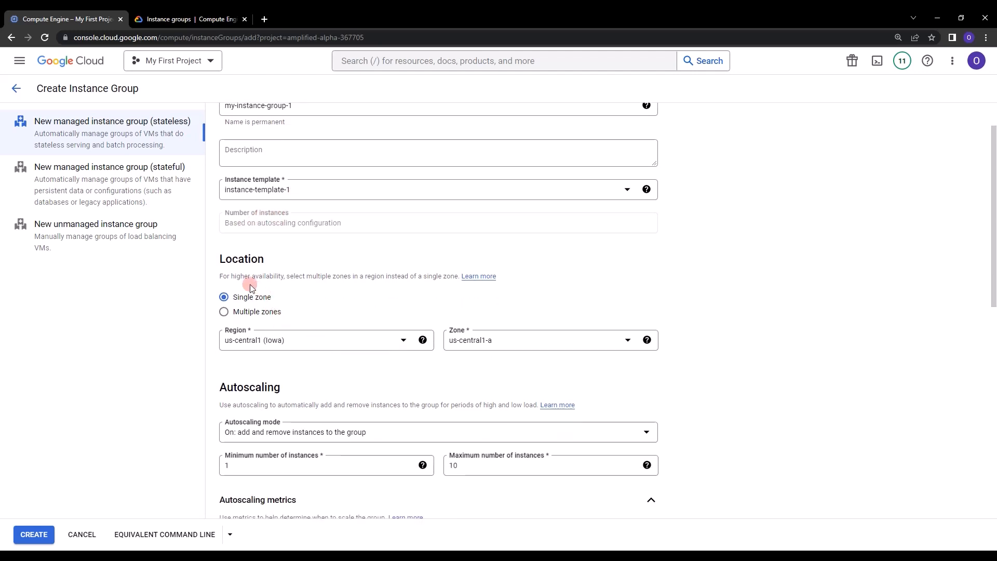
left_click(262, 318)
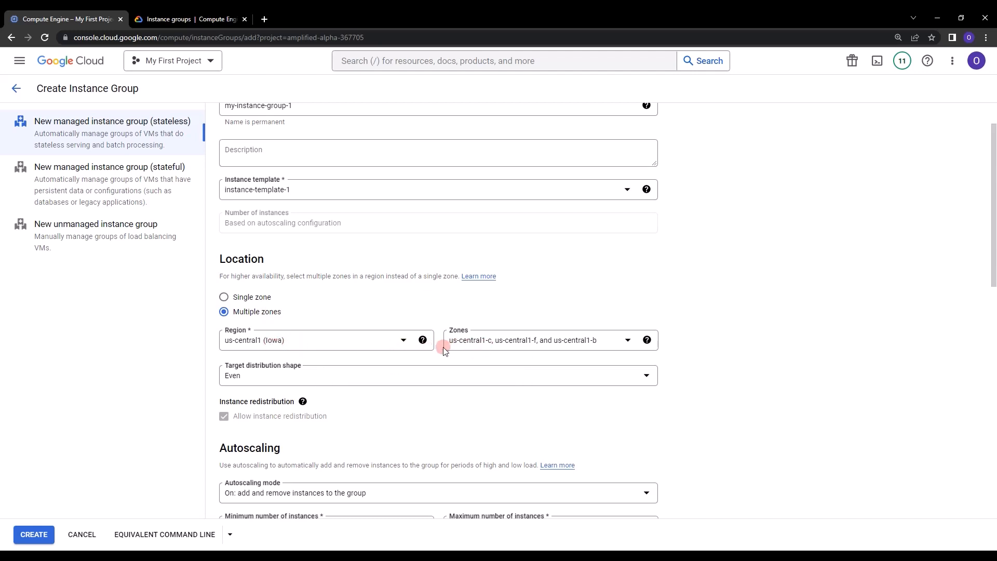
mouse_move(412, 351)
scroll(412, 350, "down", 1)
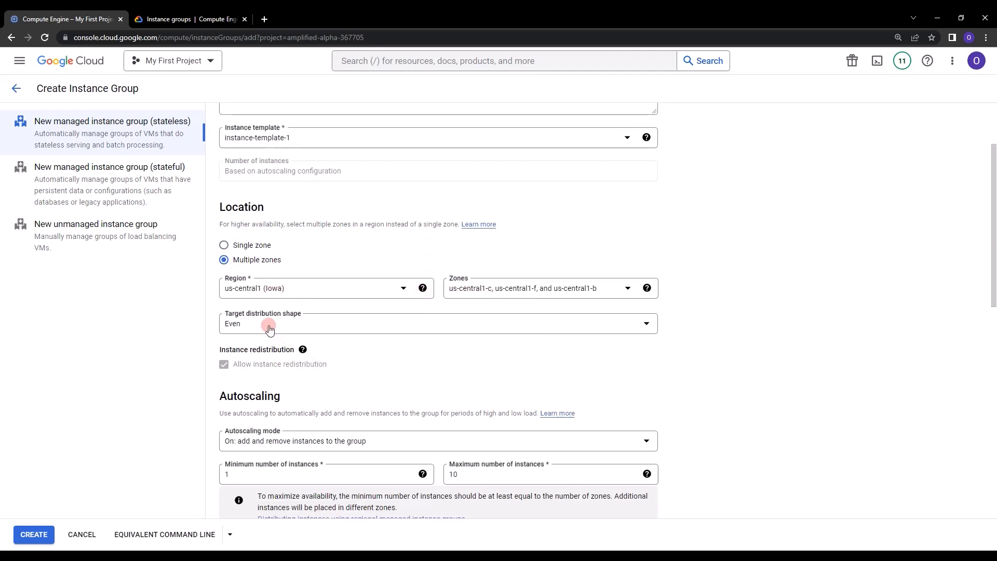
left_click(269, 329)
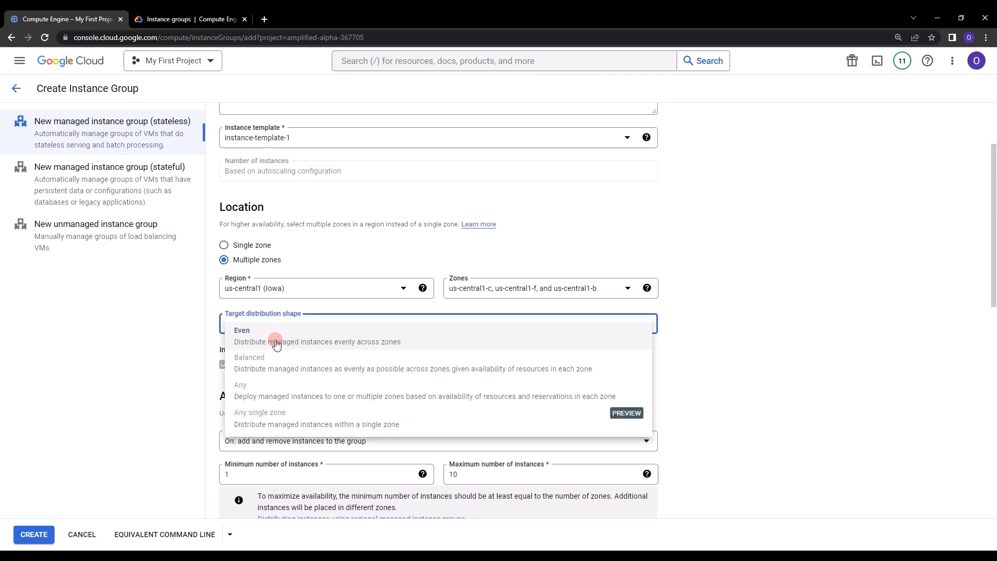
mouse_move(272, 388)
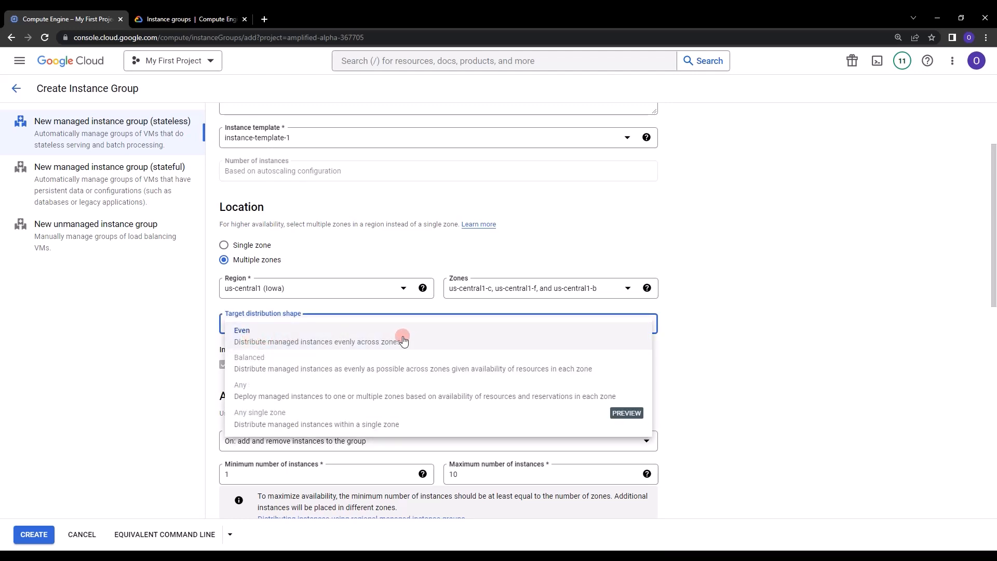
left_click(704, 337)
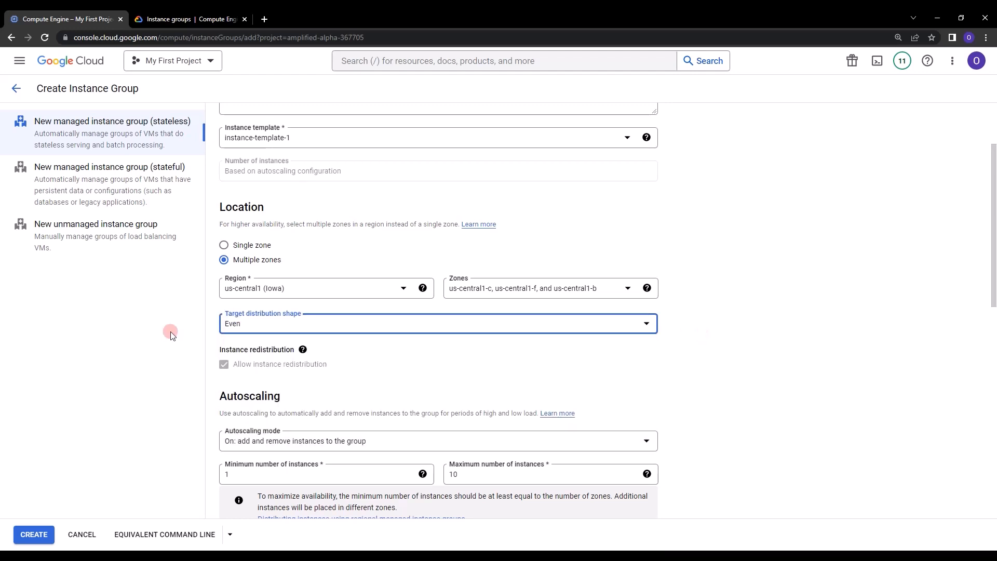
- Keep the autoscaling mode on for adding and removing instances, and set the minimum to 2 and the maximum to 3 instances
scroll(295, 339, "down", 2)
scroll(295, 343, "down", 1)
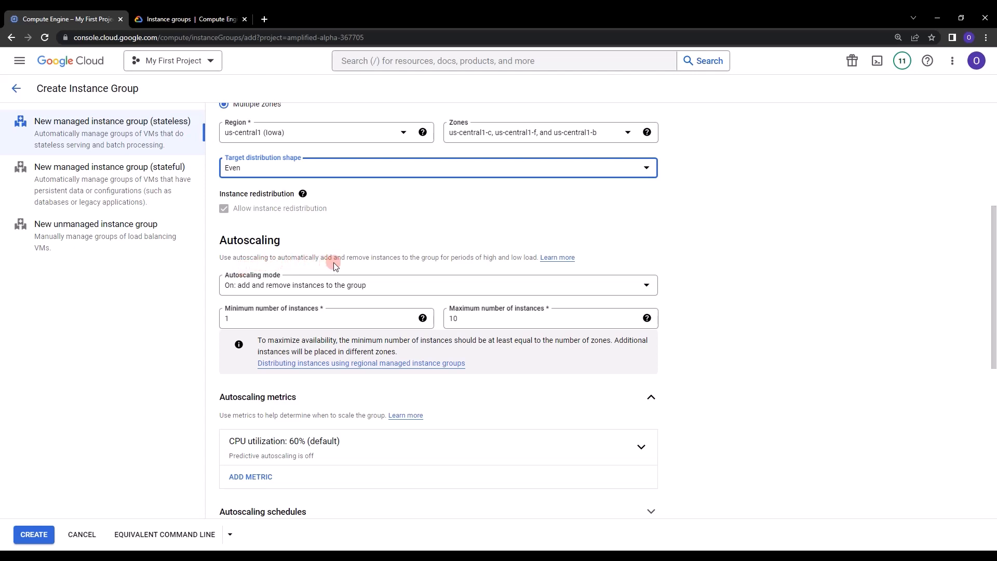
left_click_drag(351, 260, 416, 261)
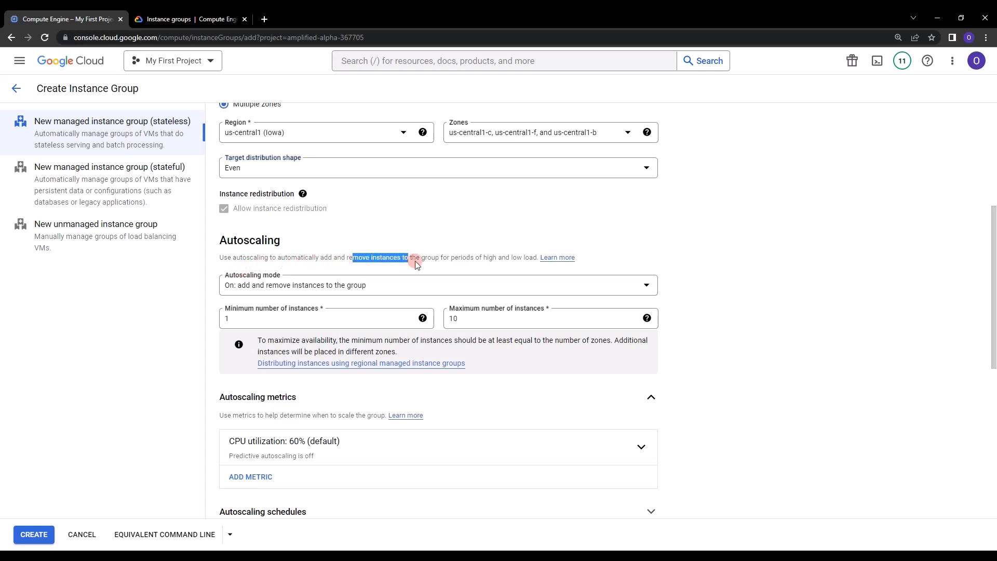
left_click(418, 260)
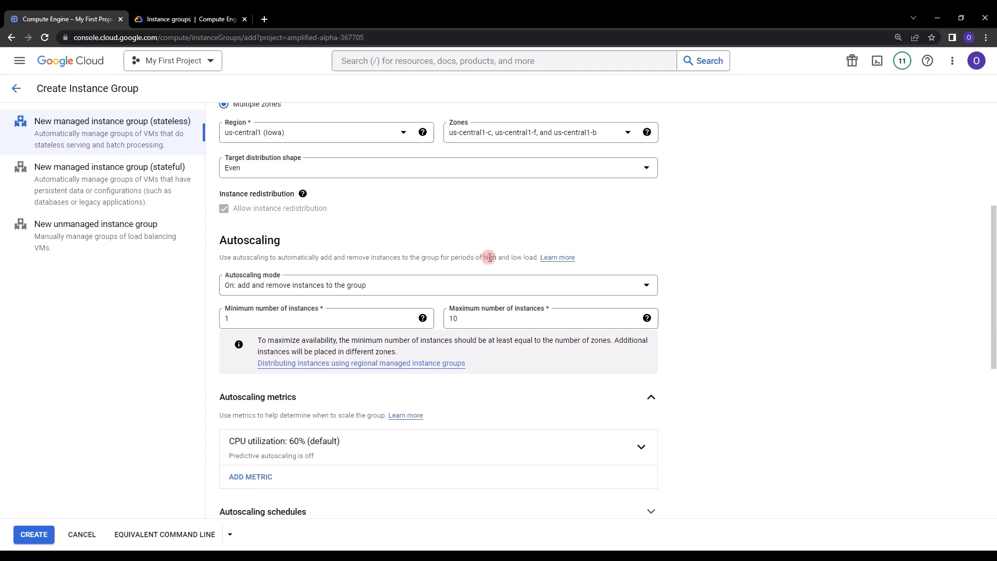
left_click(314, 285)
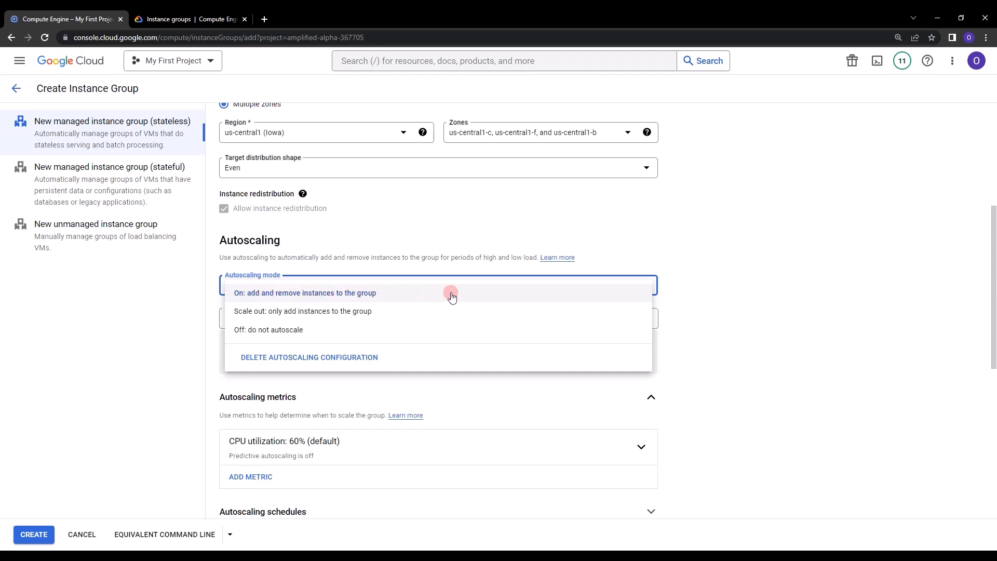
left_click(726, 283)
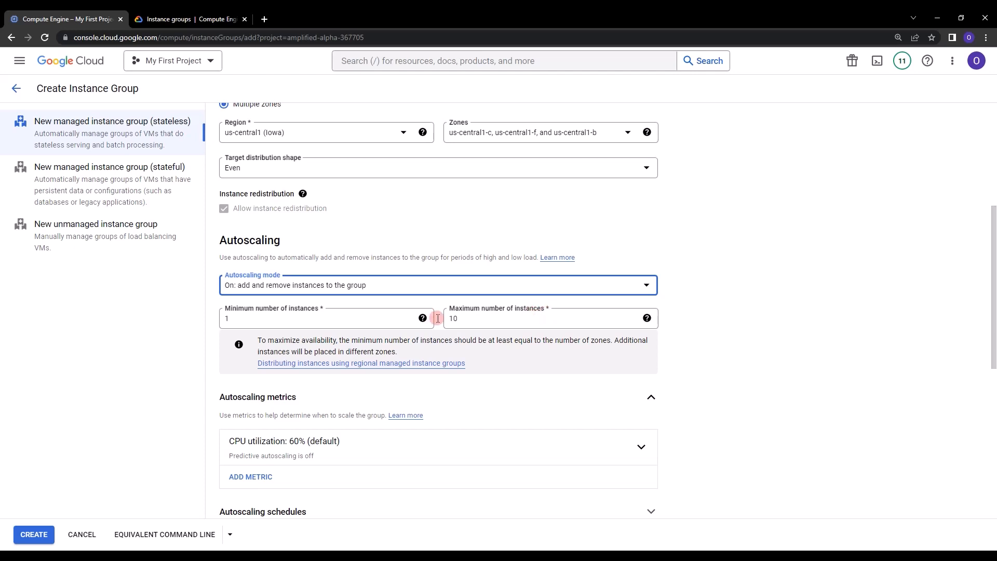
left_click_drag(276, 318, 165, 315)
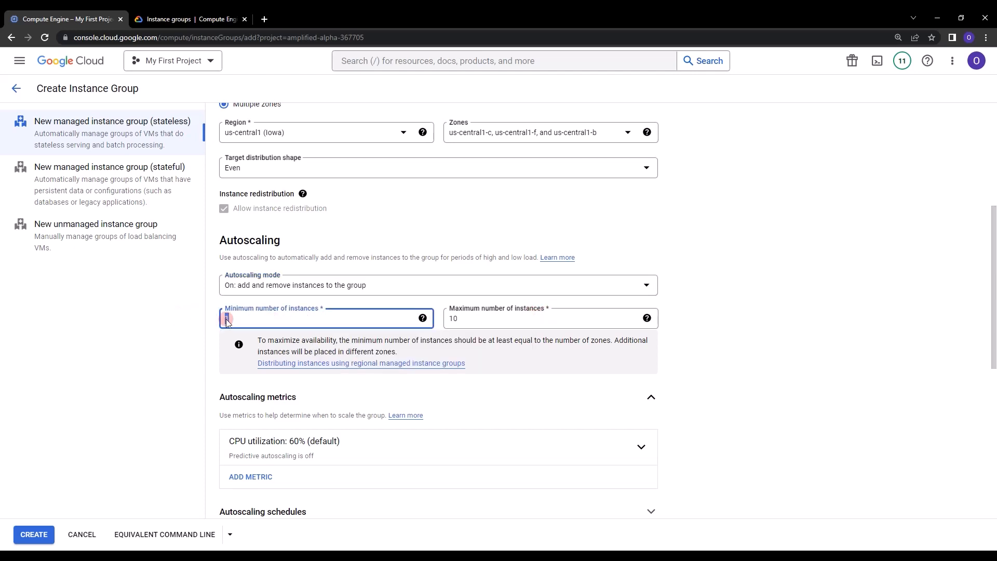
type("2")
double_click(470, 321)
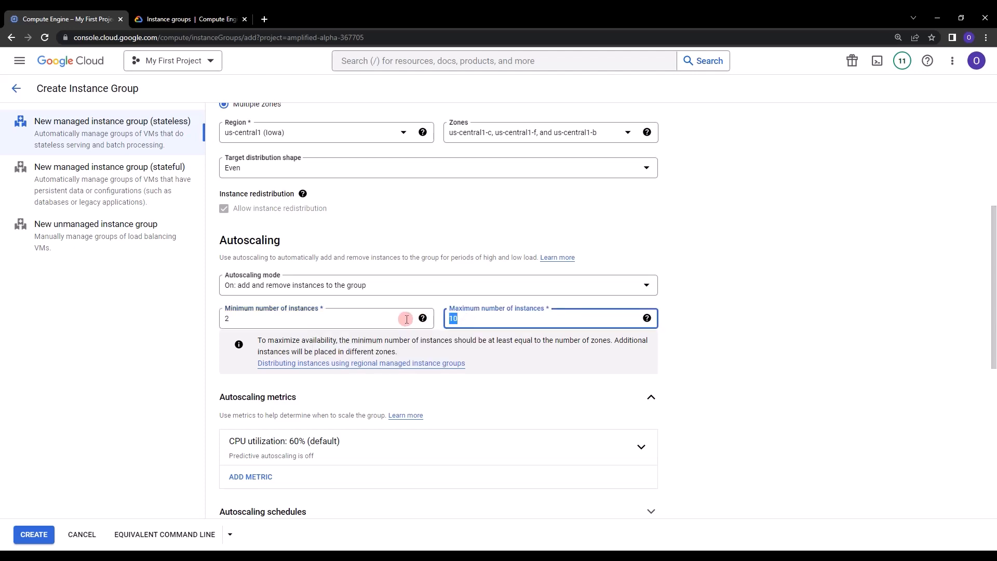
type("3")
- Review the autoscaling metric's type, target and predictive options, keeping CPU utilization at 60% with predictive autoscaling off
scroll(452, 346, "down", 2)
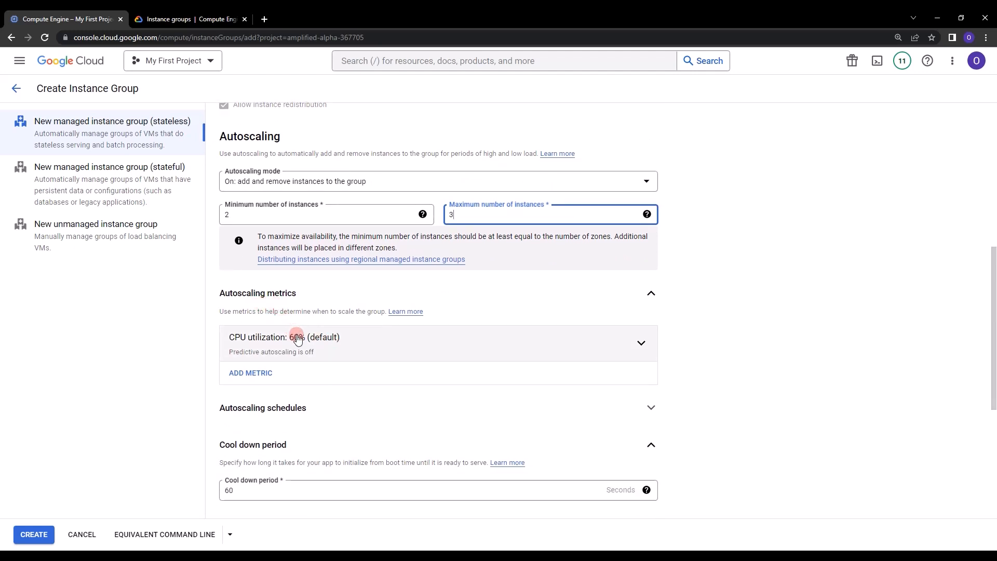
left_click(319, 354)
scroll(319, 353, "down", 1)
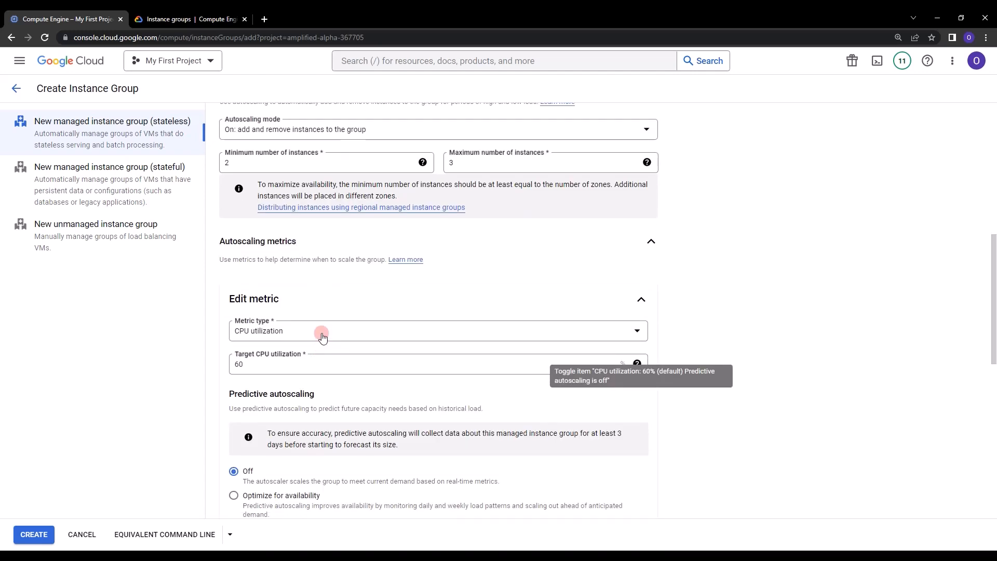
left_click(322, 336)
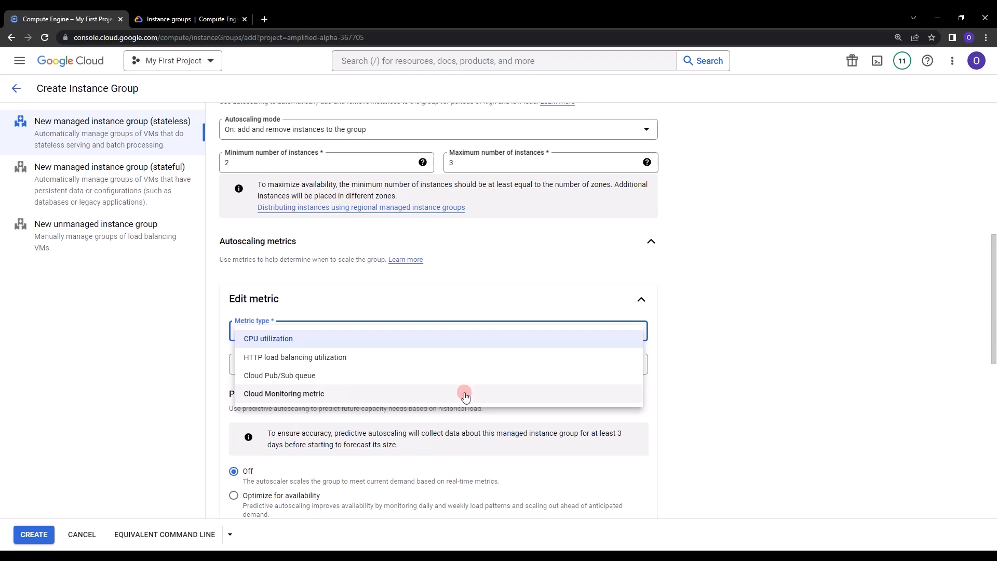
left_click(265, 349)
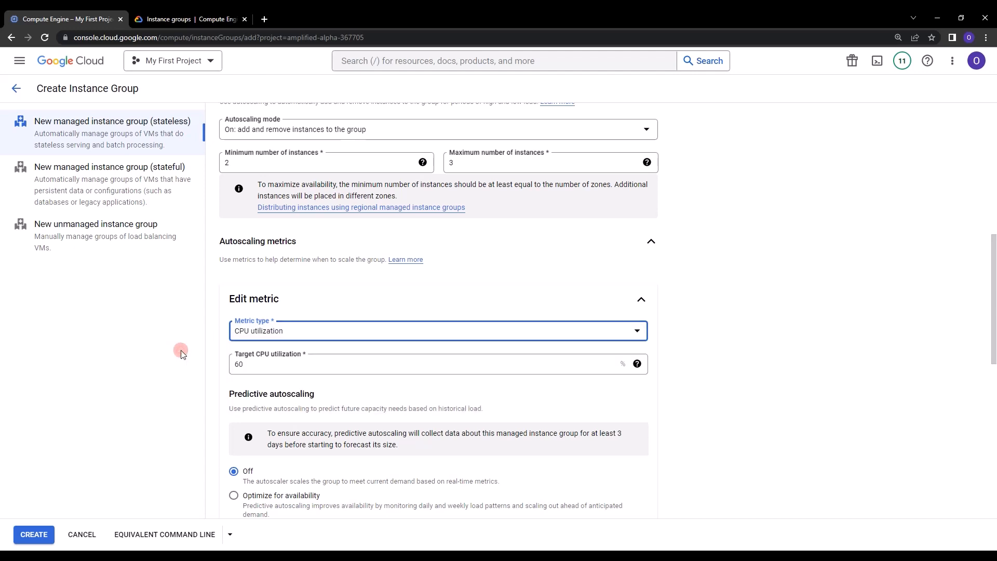
left_click(275, 366)
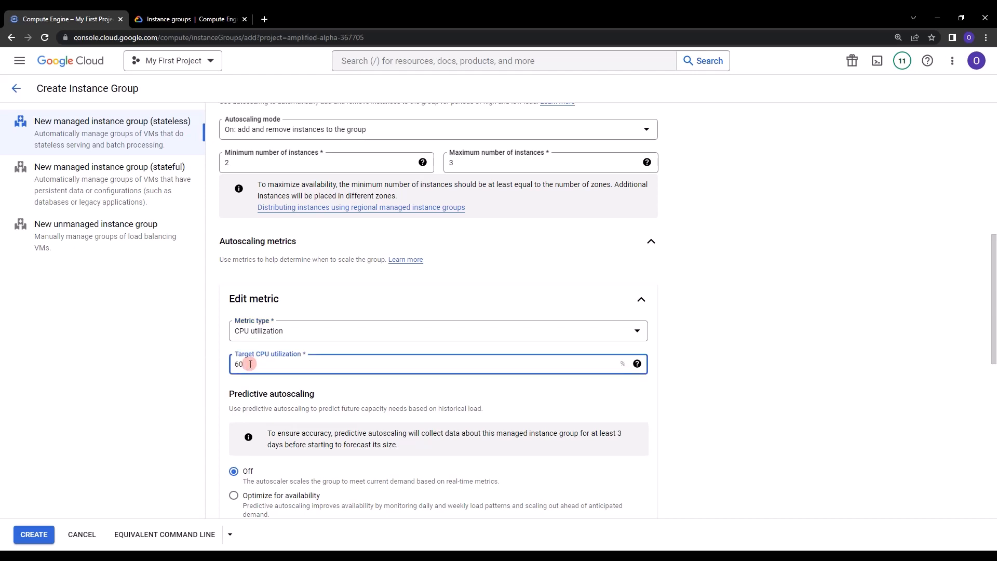
left_click(754, 384)
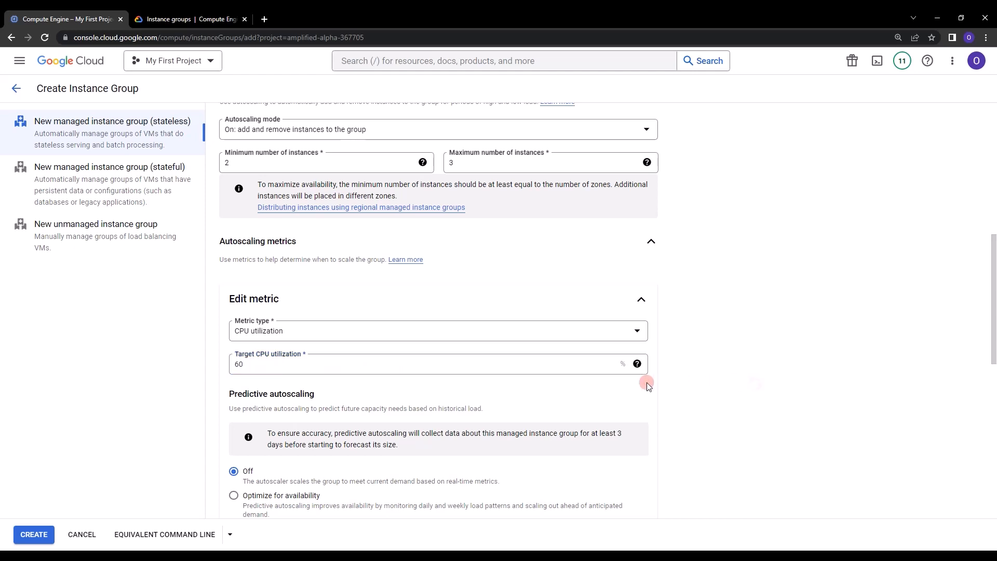
scroll(624, 383, "down", 1)
scroll(608, 383, "down", 1)
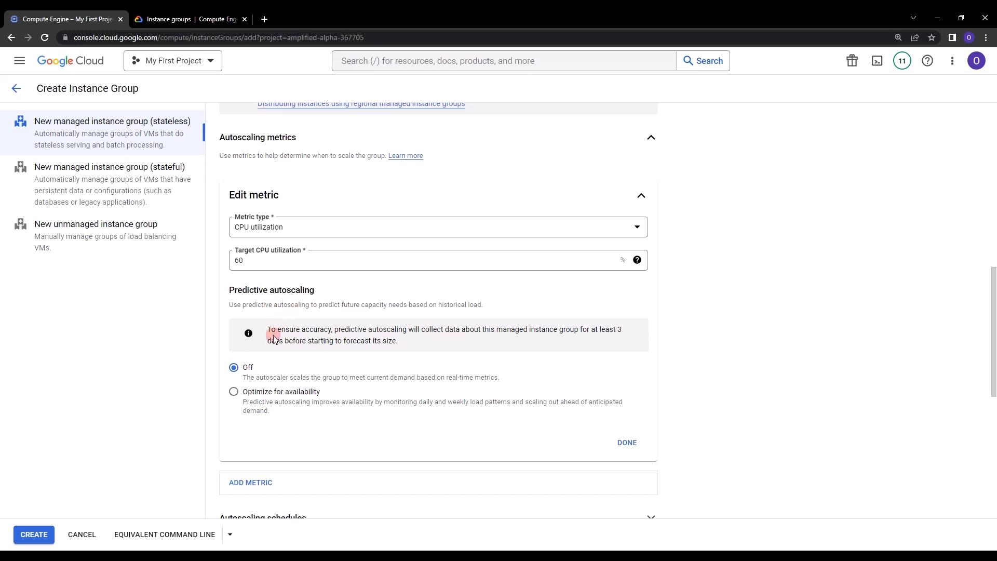
scroll(270, 335, "down", 1)
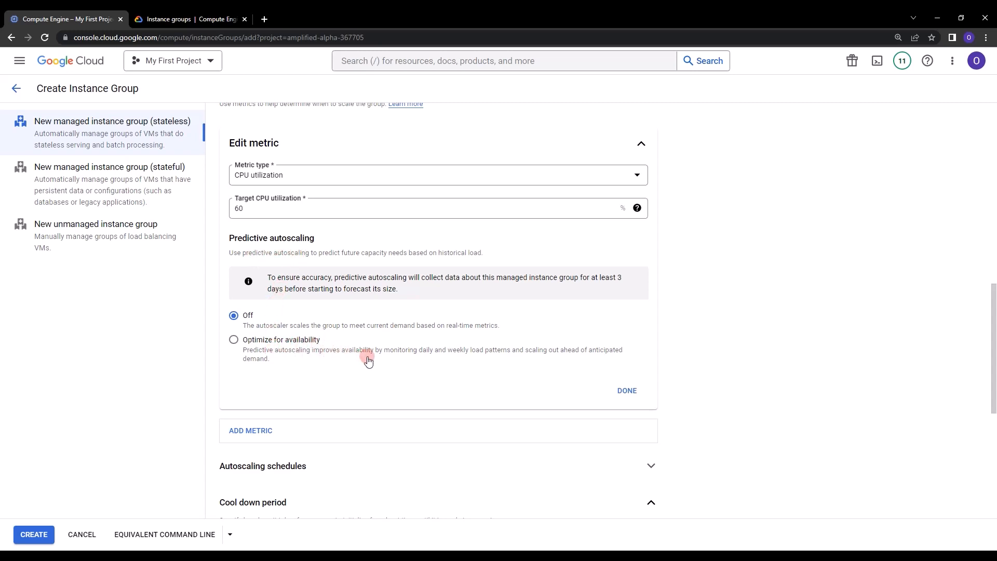
left_click(644, 390)
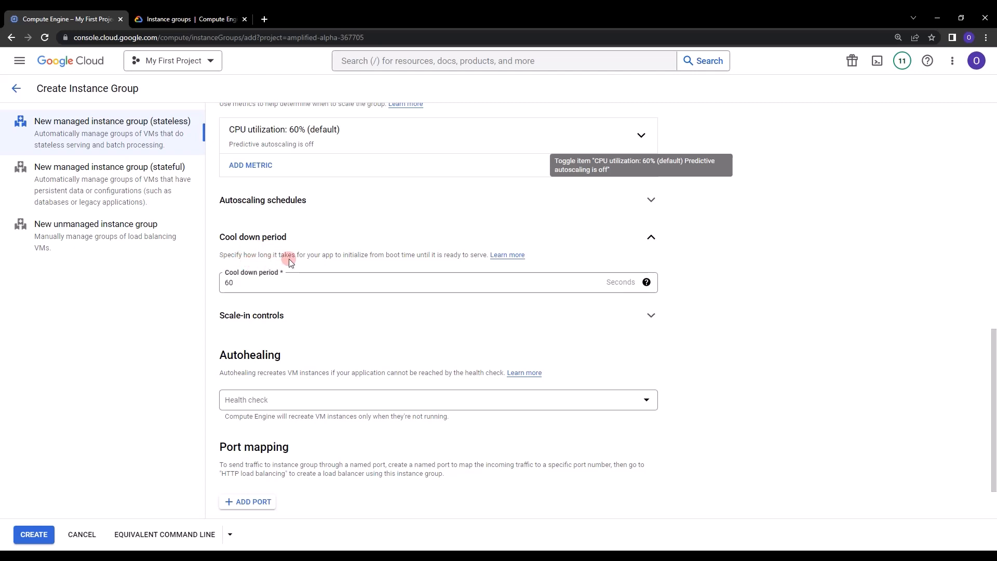
- Start a new health check for autohealing named my-health-check, using the HTTP protocol and keeping port 80
left_click_drag(427, 254, 466, 253)
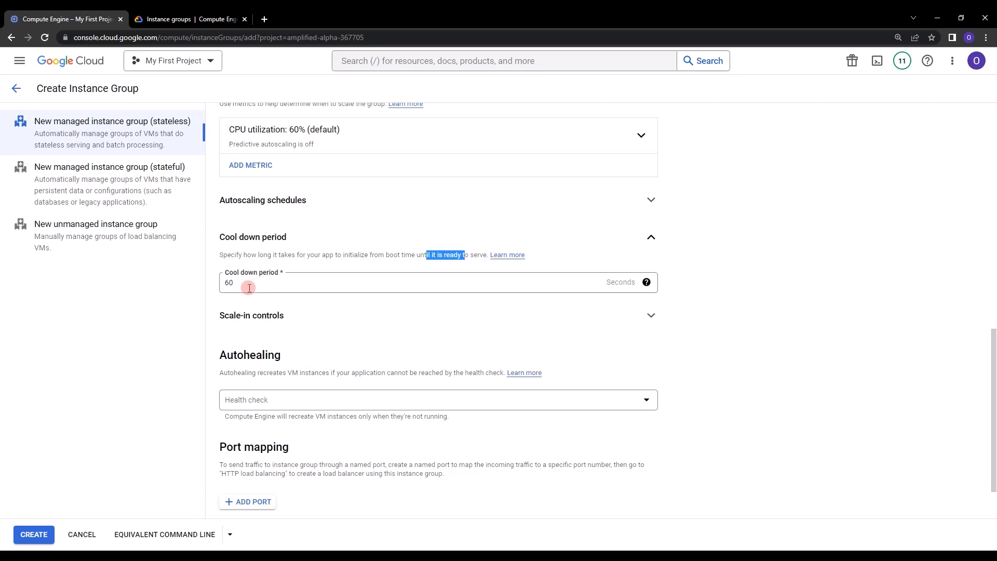
scroll(249, 287, "down", 1)
scroll(248, 291, "down", 1)
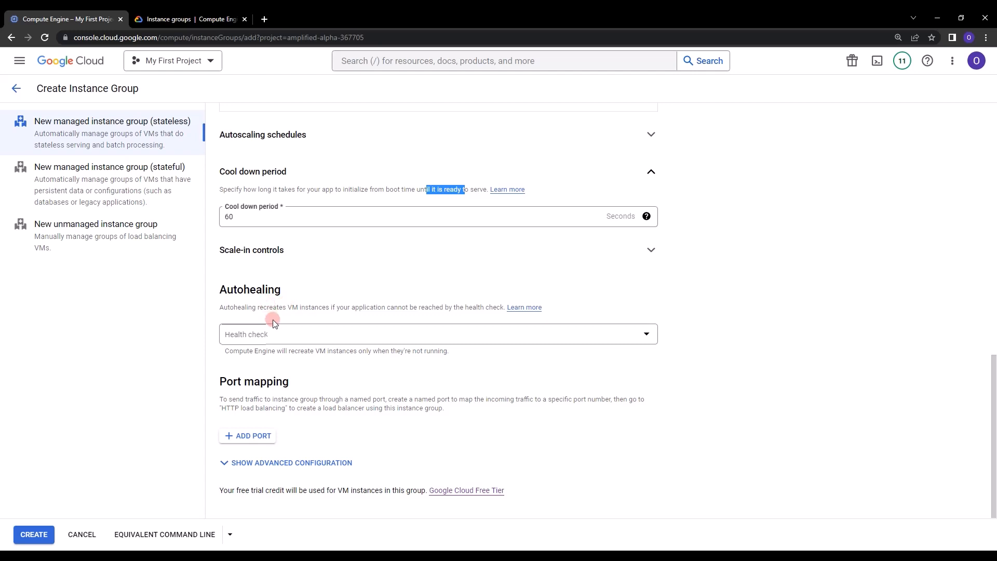
left_click(254, 334)
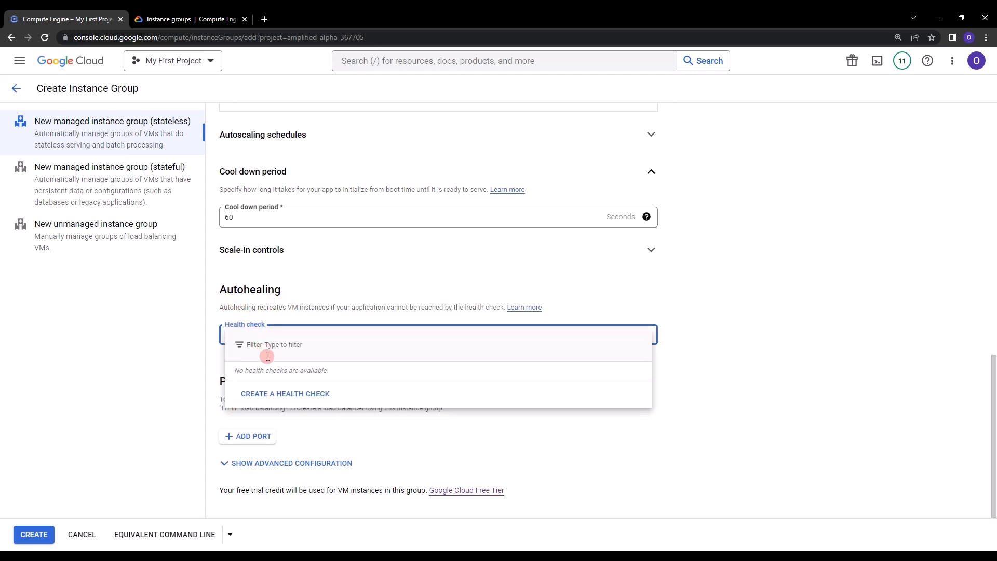
left_click(283, 394)
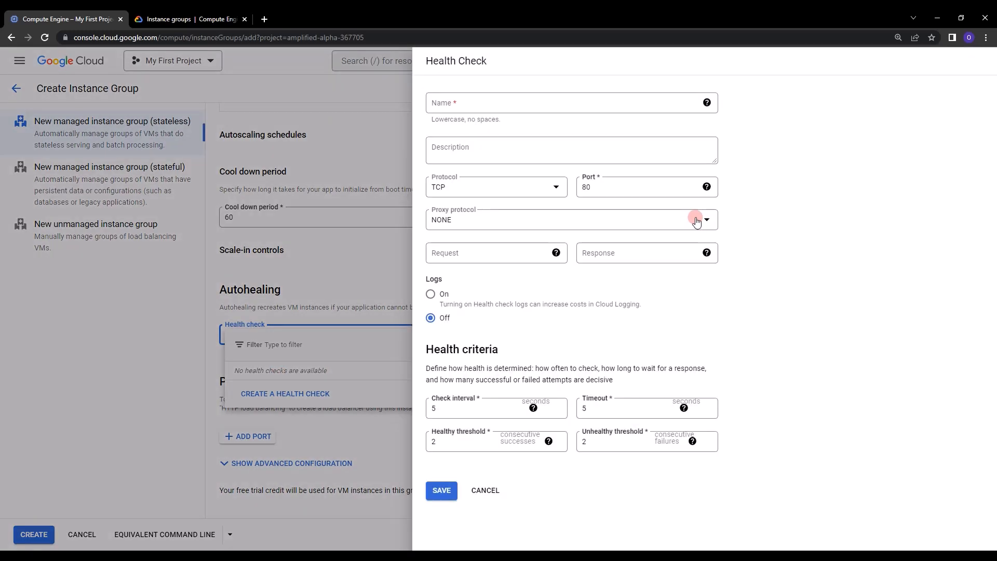
left_click(496, 104)
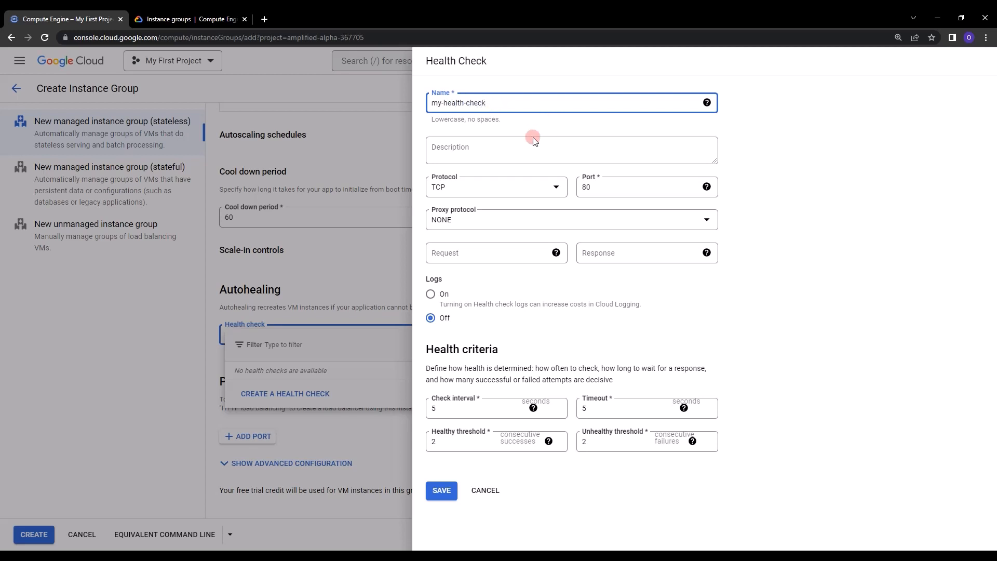
left_click(529, 191)
left_click(525, 189)
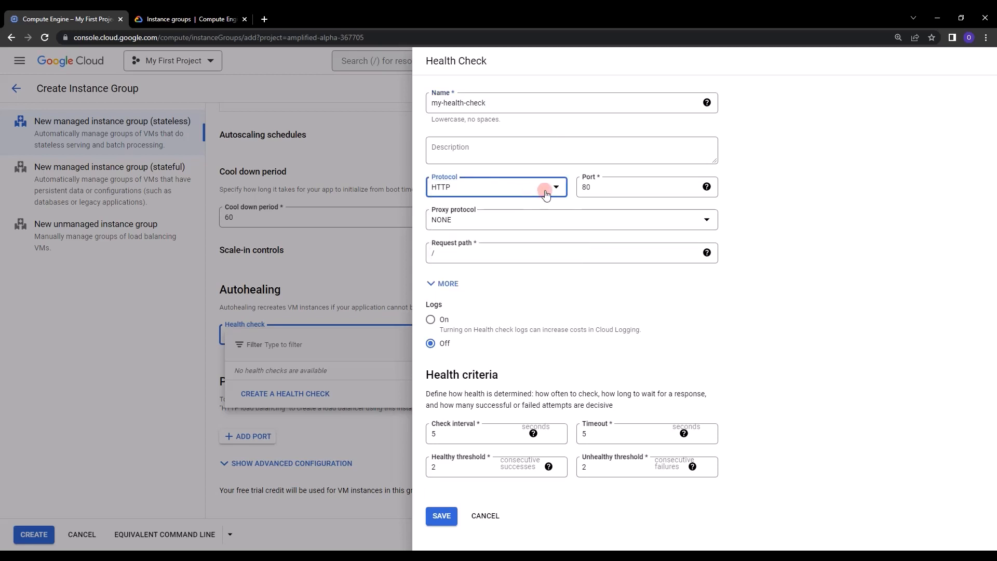
left_click(602, 188)
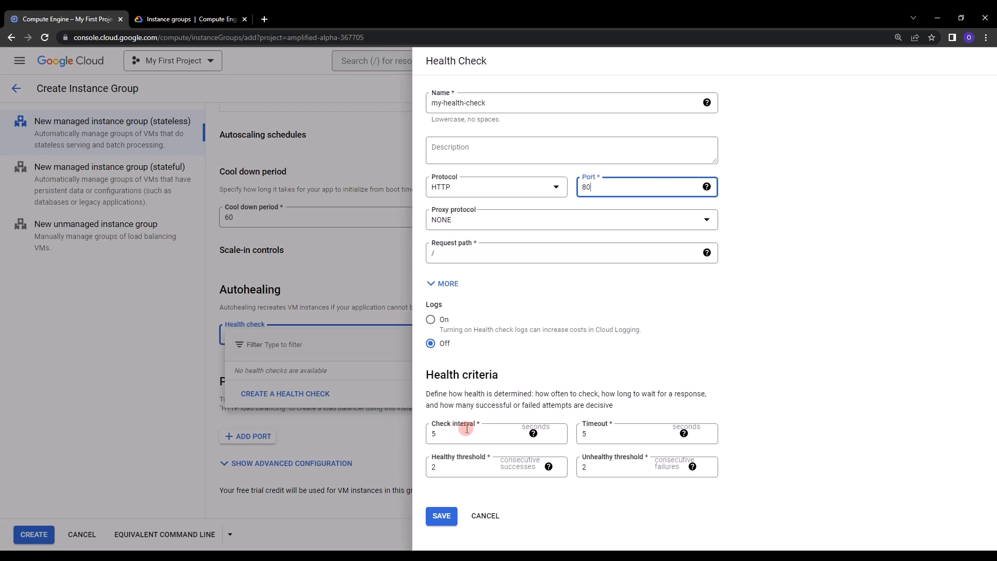
- Review the explanations of the check interval, timeout and thresholds, keep their default values, and save the health check
mouse_move(533, 434)
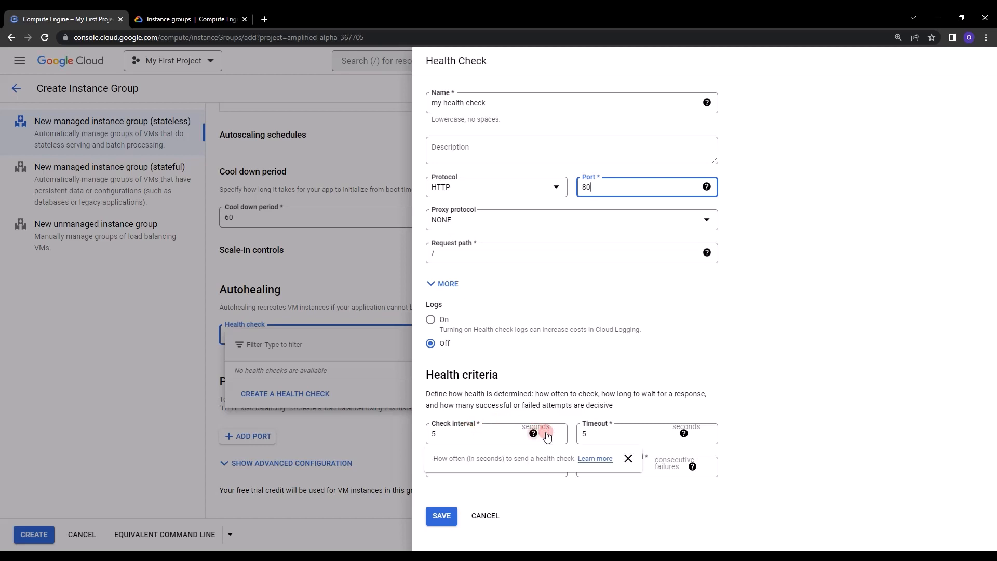
left_click(602, 435)
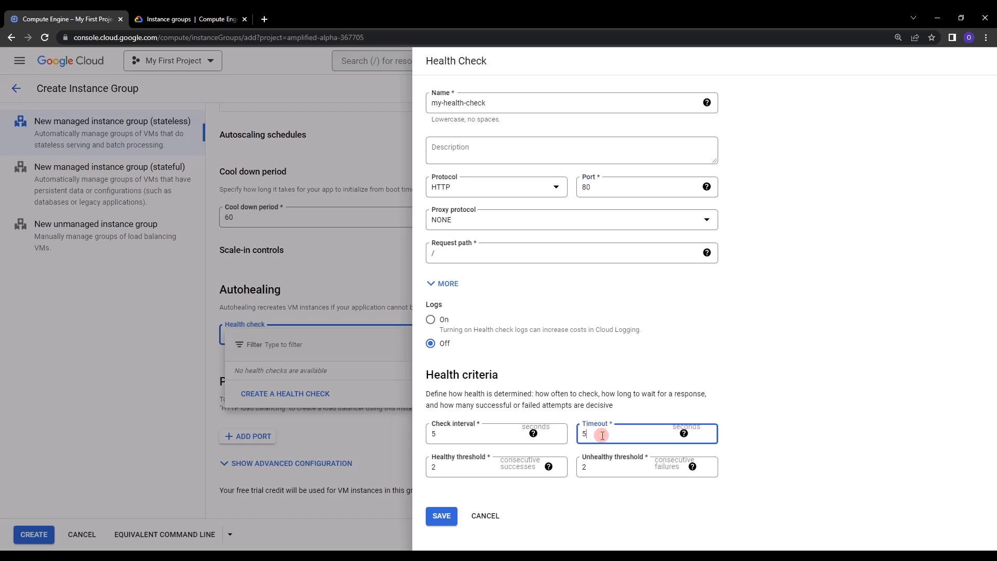
left_click(684, 434)
left_click(548, 468)
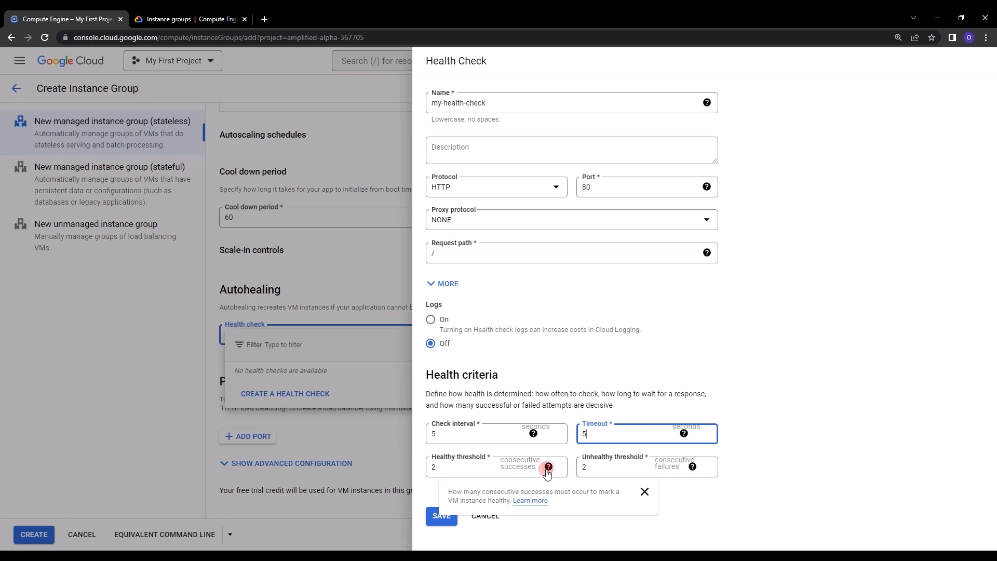
left_click(692, 467)
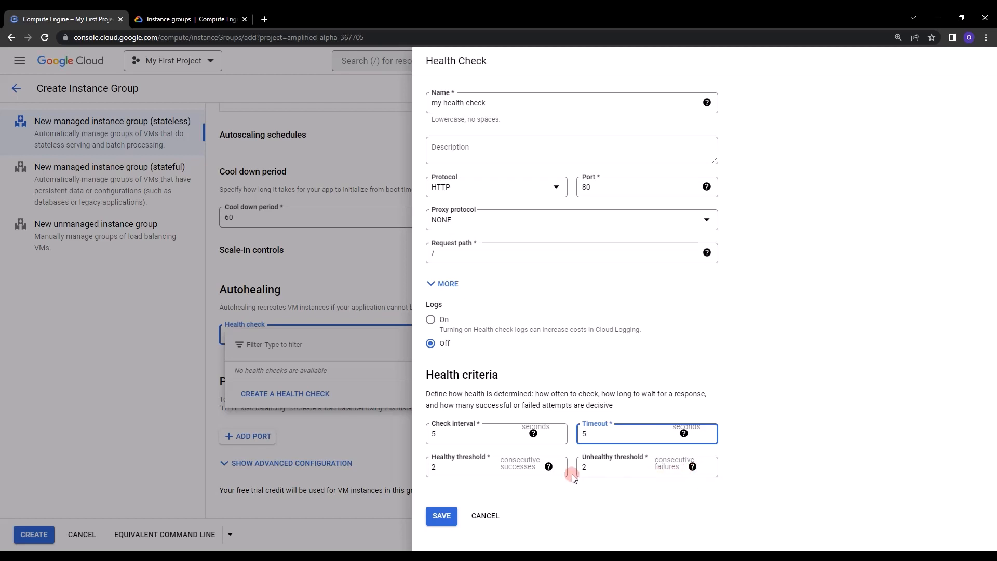
left_click(442, 516)
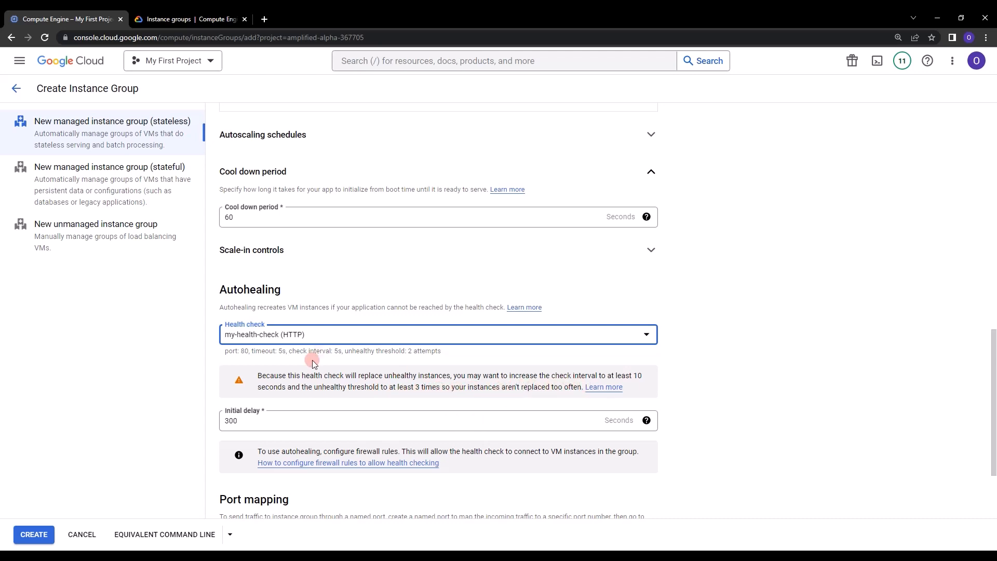
- Set the autohealing initial delay to 30 seconds
scroll(313, 360, "down", 2)
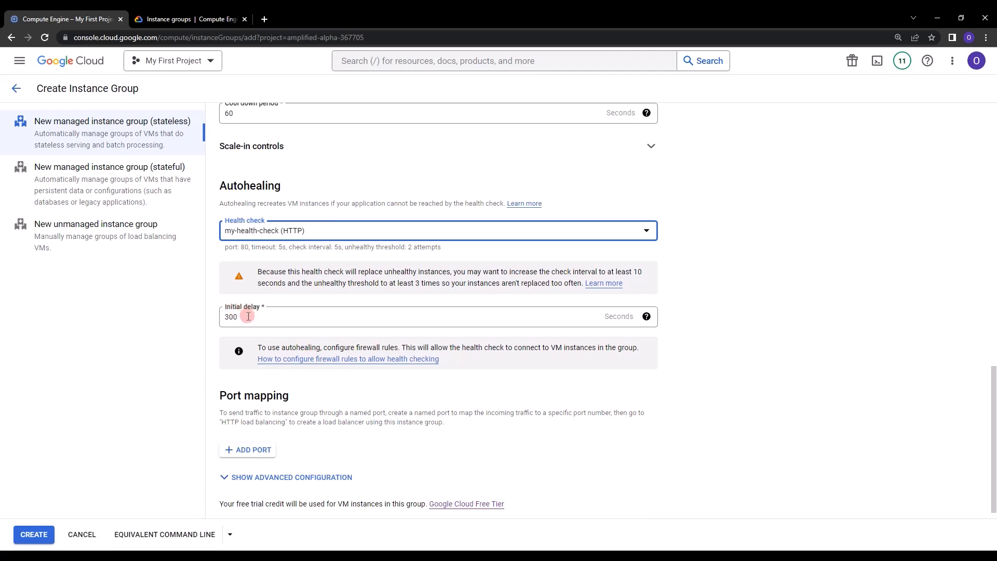
left_click(248, 319)
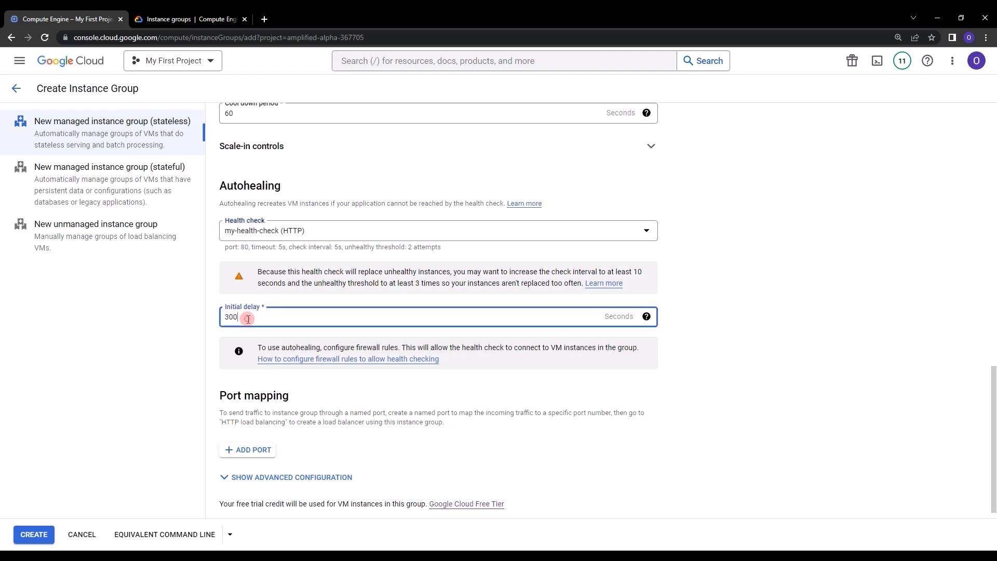
key("ctrl+a")
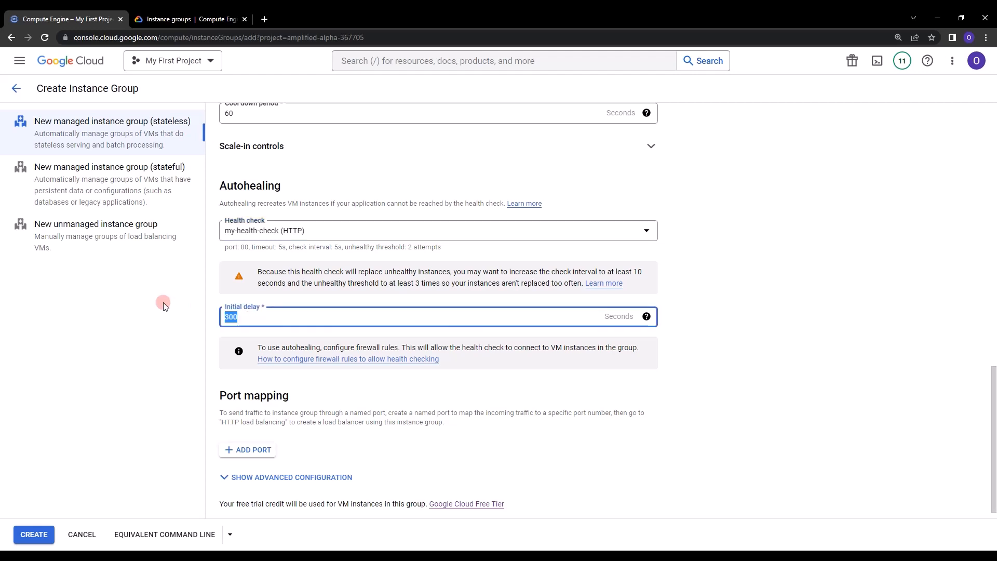
type("30")
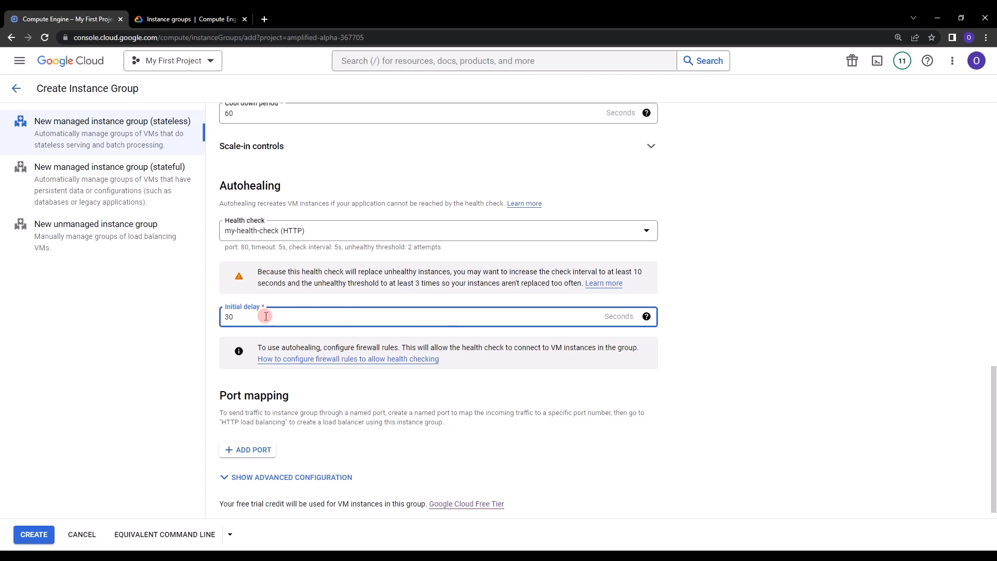
- Show the group's advanced configuration and examine the port mapping and managed instance list API call results options
scroll(272, 312, "down", 1)
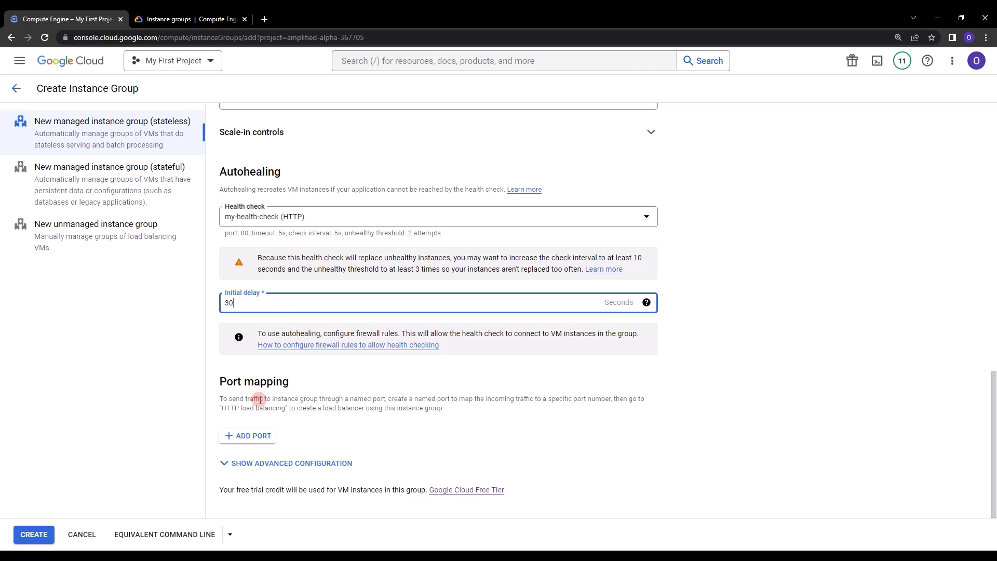
left_click(256, 466)
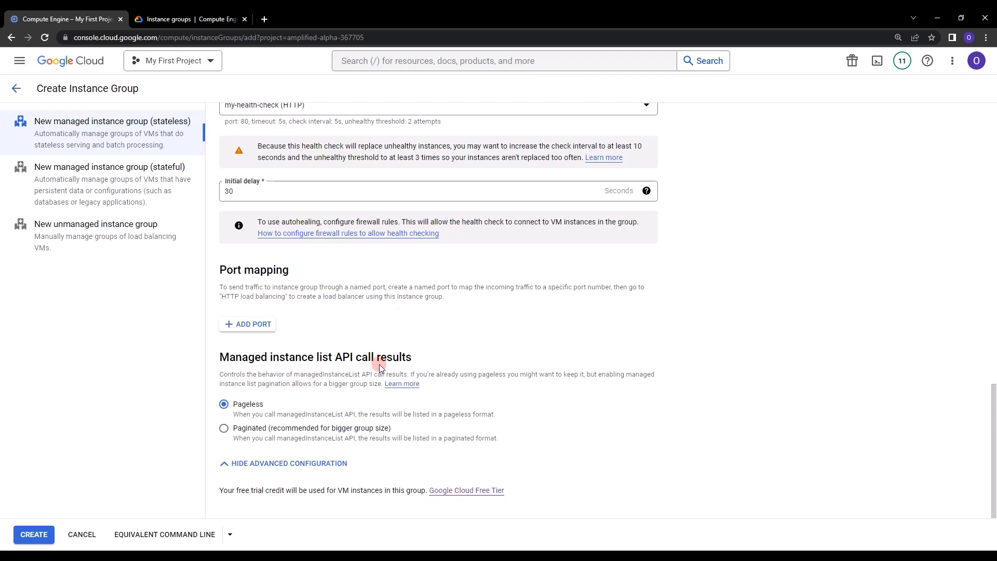
scroll(257, 340, "up", 1)
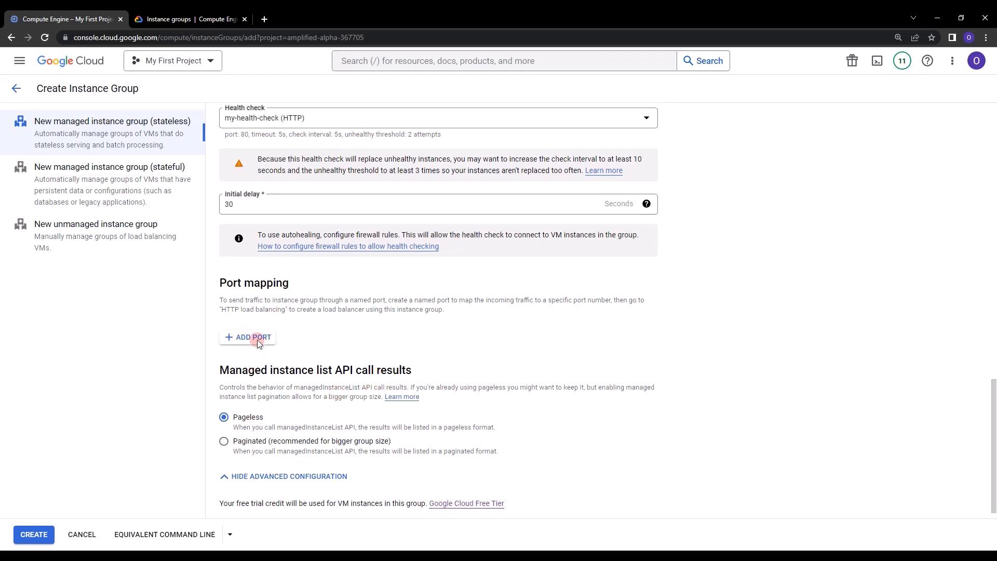
- Leave port mapping empty and the API call results on Pageless, and create the managed instance group
scroll(257, 340, "up", 1)
scroll(289, 341, "down", 2)
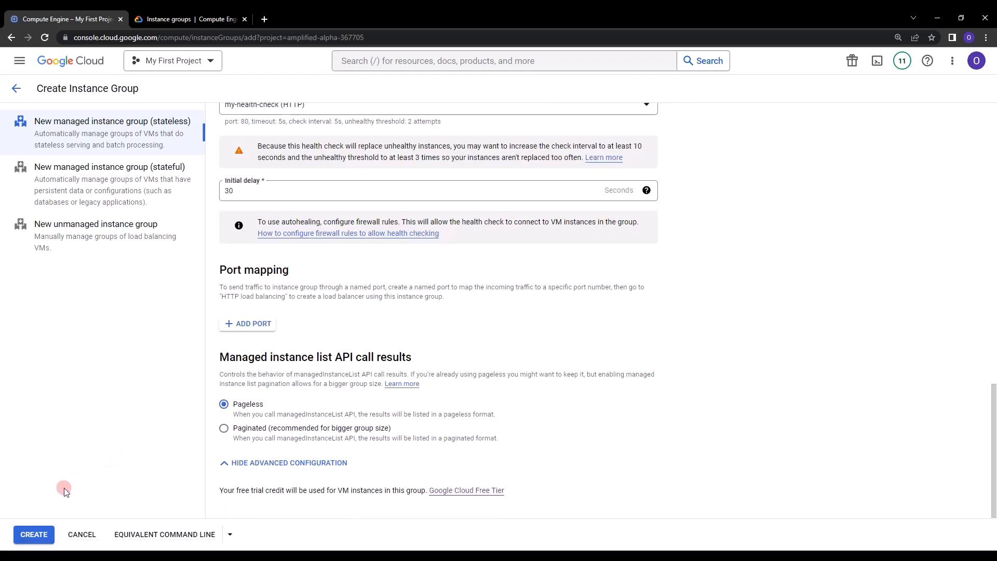
left_click(32, 535)
left_click(41, 534)
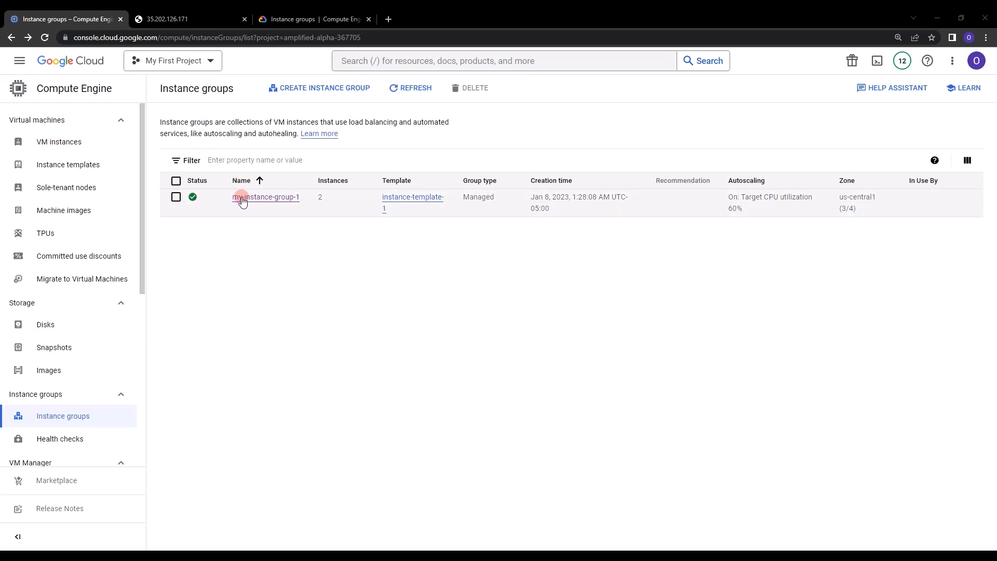
- Open my-instance-group-1 from the instance groups list and examine its instance count and health status
mouse_move(194, 204)
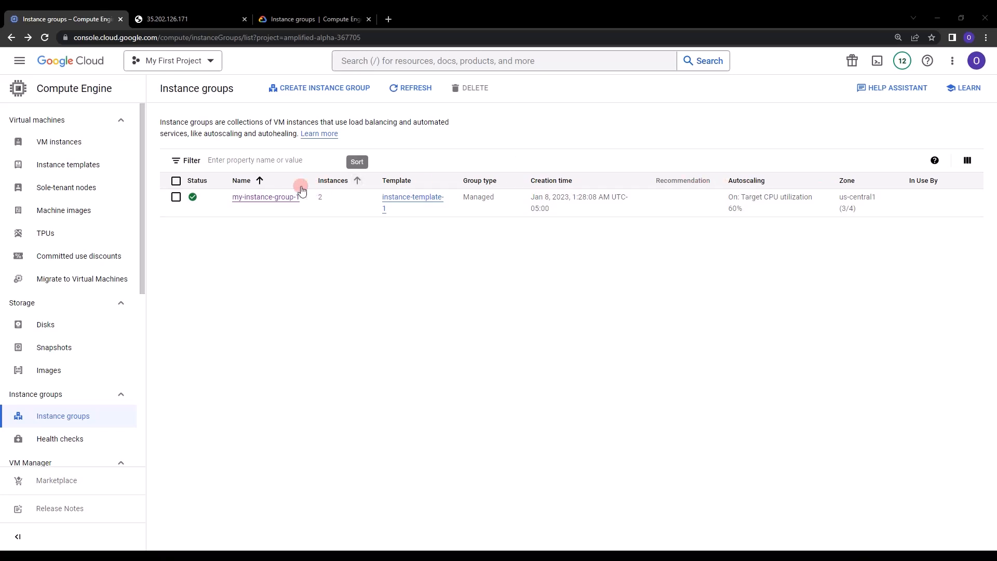
left_click(270, 196)
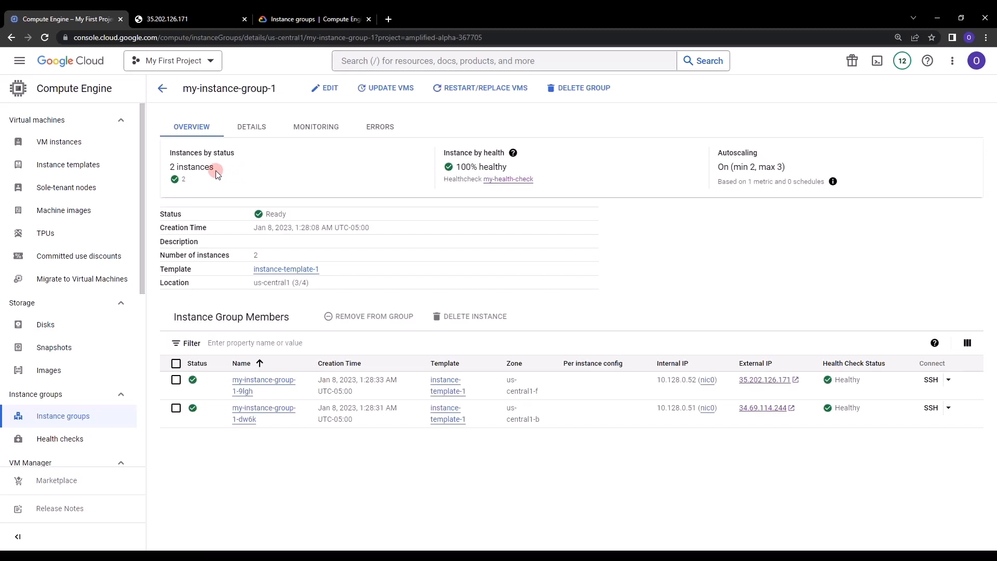
triple_click(189, 177)
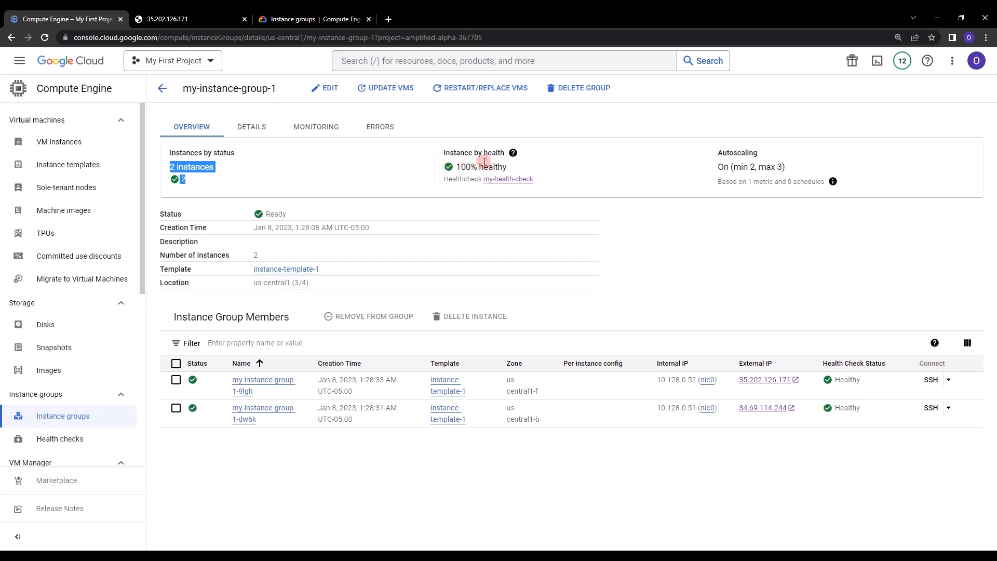
left_click_drag(455, 167, 540, 168)
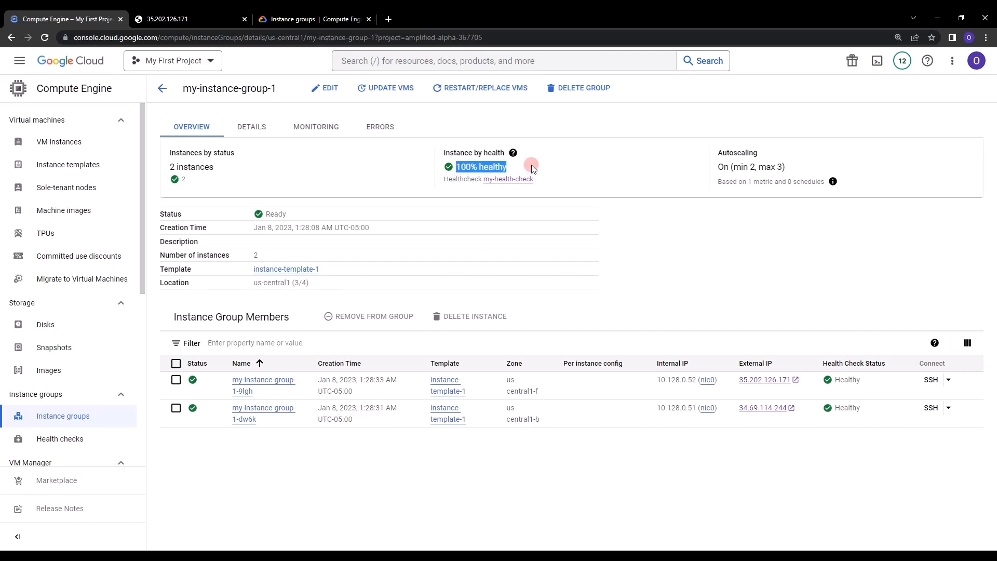
left_click(528, 168)
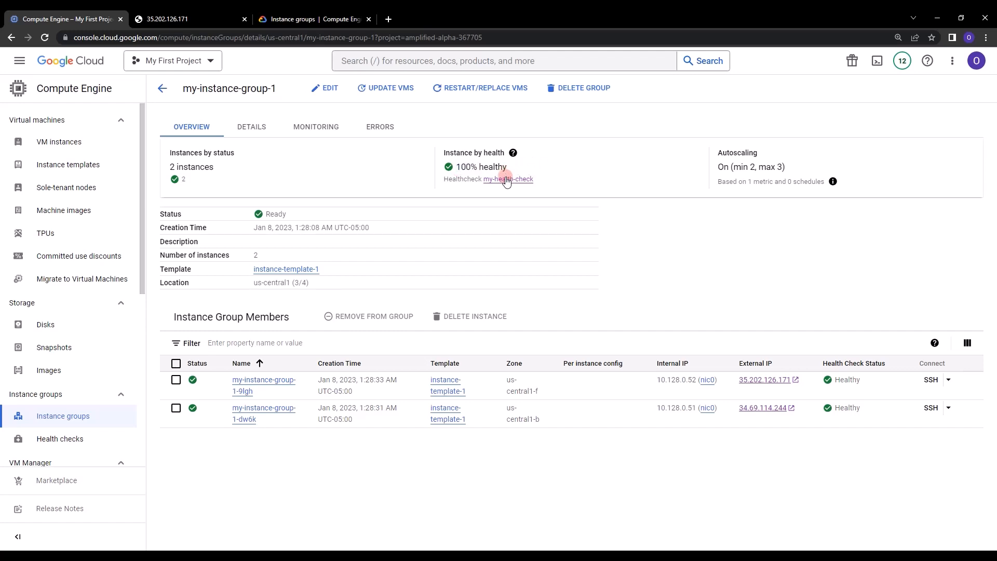
- Open my-health-check from the group overview, review its protocol and other settings, and return to the group
left_click(507, 180)
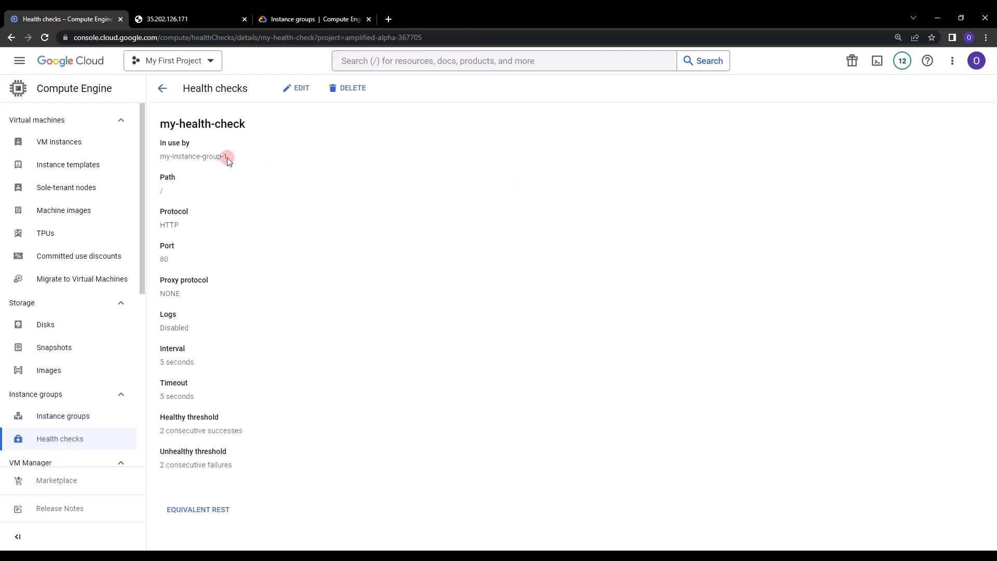
left_click_drag(191, 226, 152, 213)
left_click(214, 219)
left_click(163, 87)
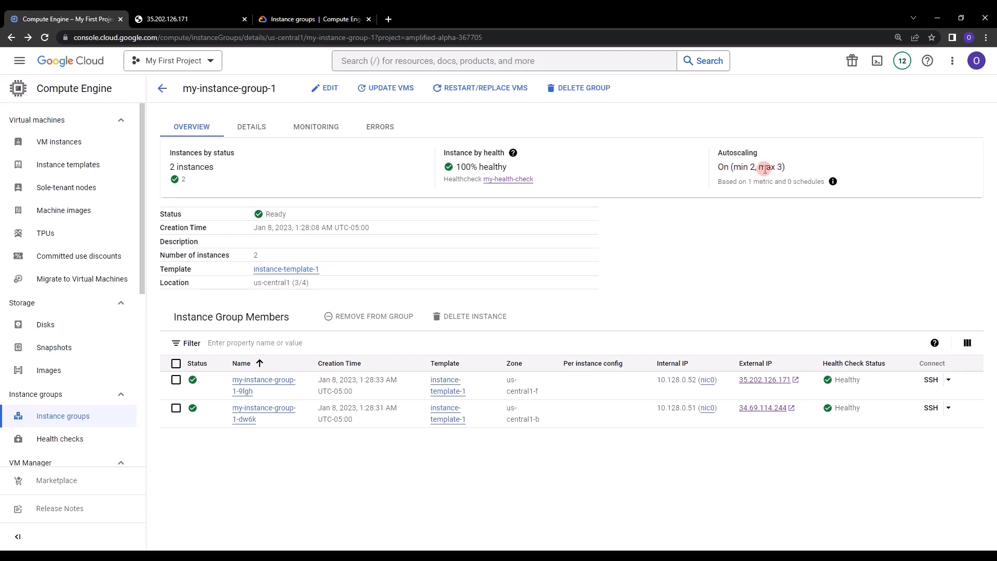
- Open the group's instance template, review its machine and firewall configuration, and return to the my-instance-group-1 overview
left_click(271, 270)
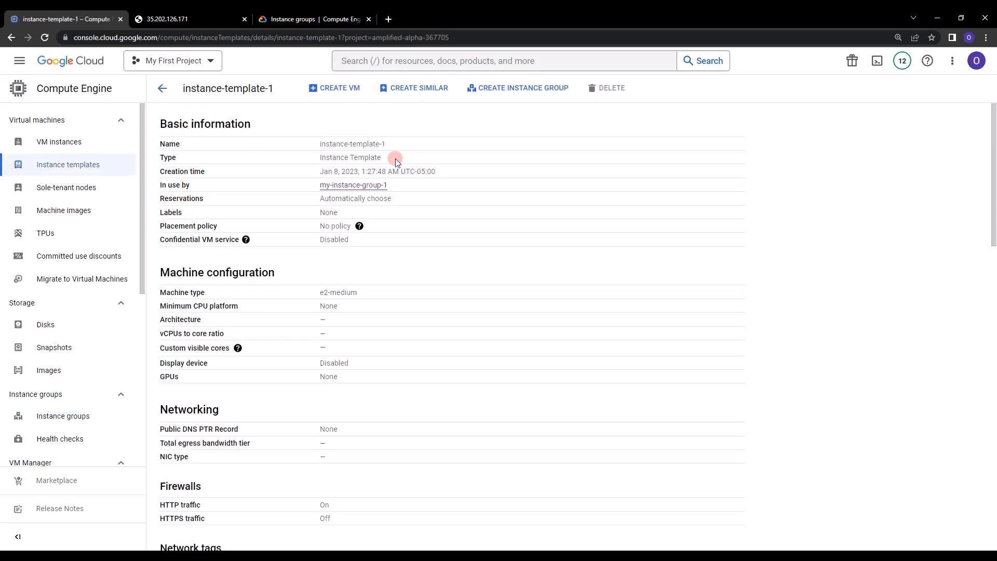
scroll(304, 169, "down", 1)
scroll(280, 169, "down", 4)
scroll(185, 85, "up", 2)
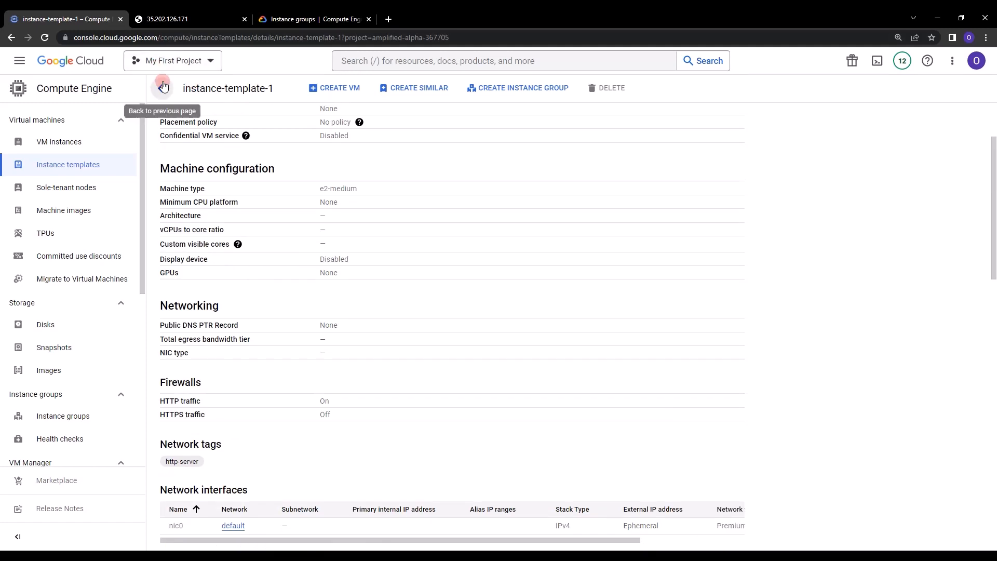
left_click(163, 86)
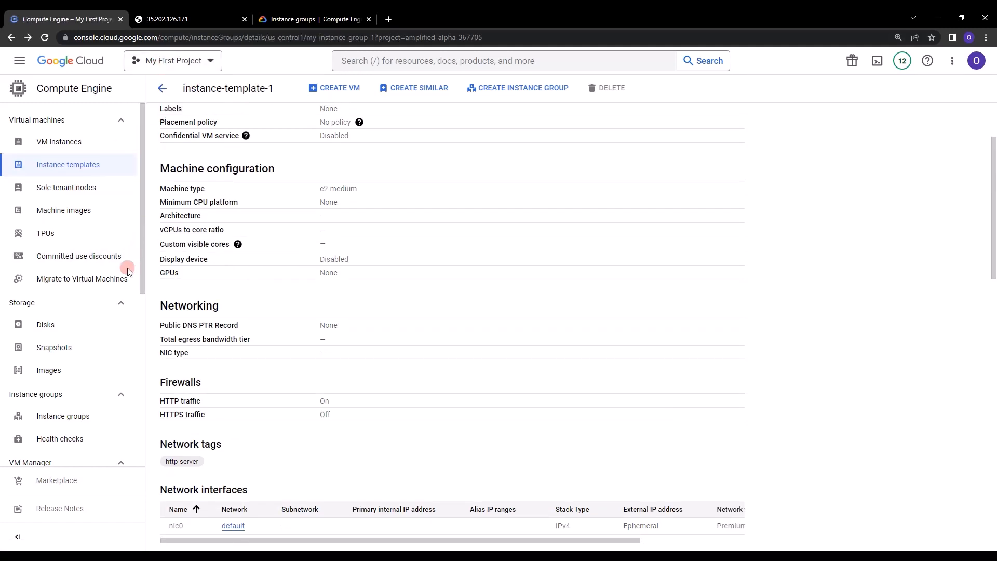
left_click(78, 416)
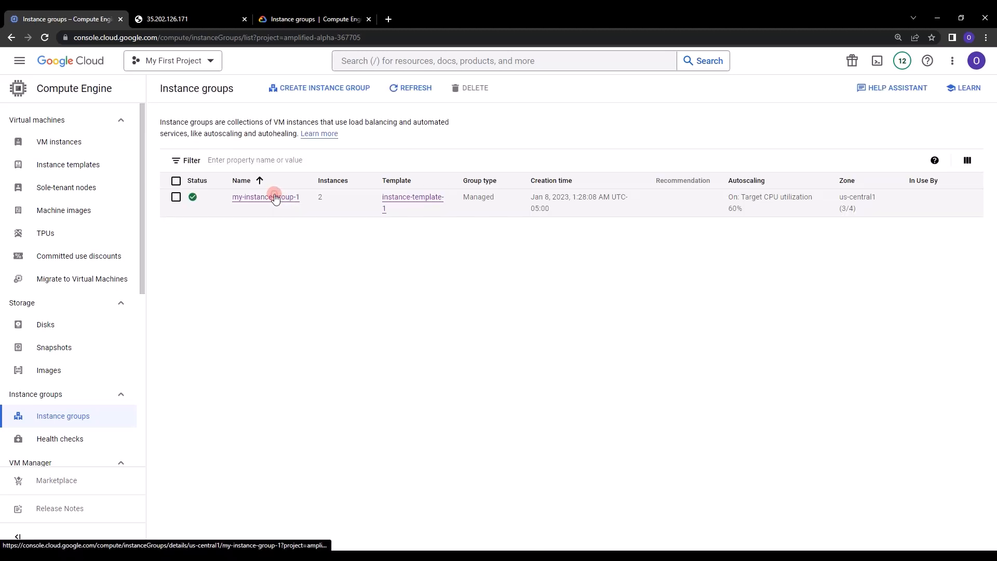
left_click(274, 196)
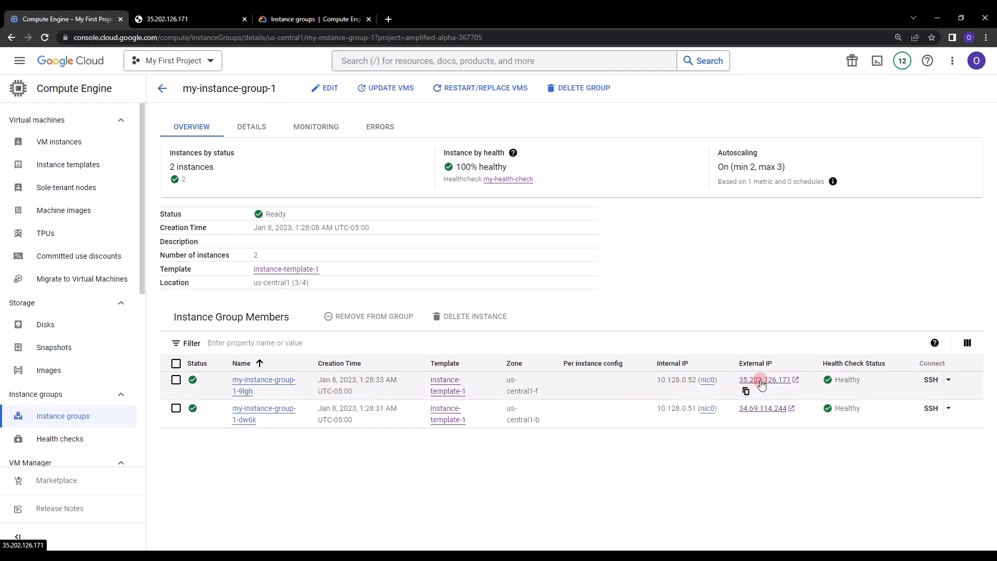
- From the VM instances list, open the web page served by my-instance-group-1-9lgh, close the duplicate tab, and return to the console
left_click(89, 143)
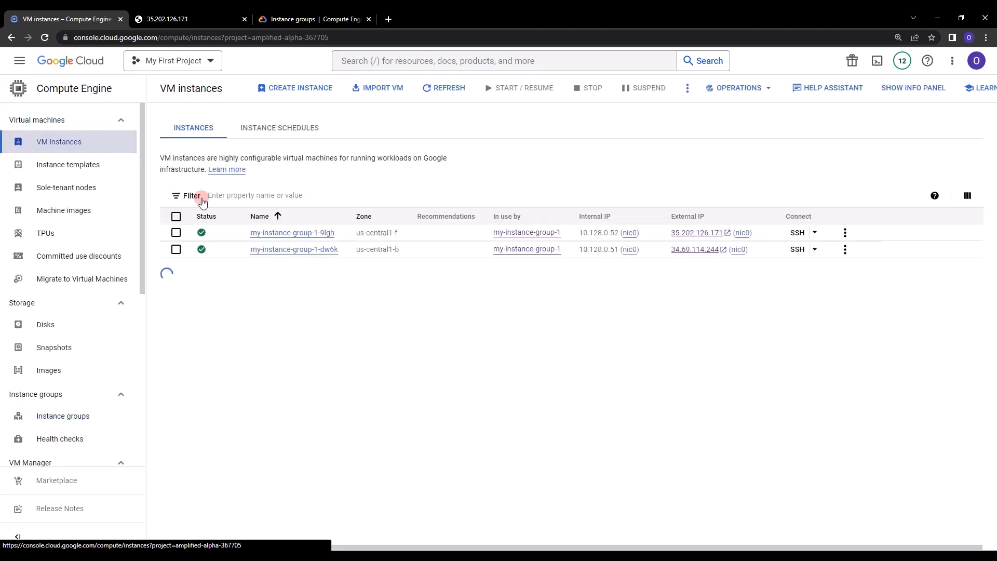
left_click(307, 248)
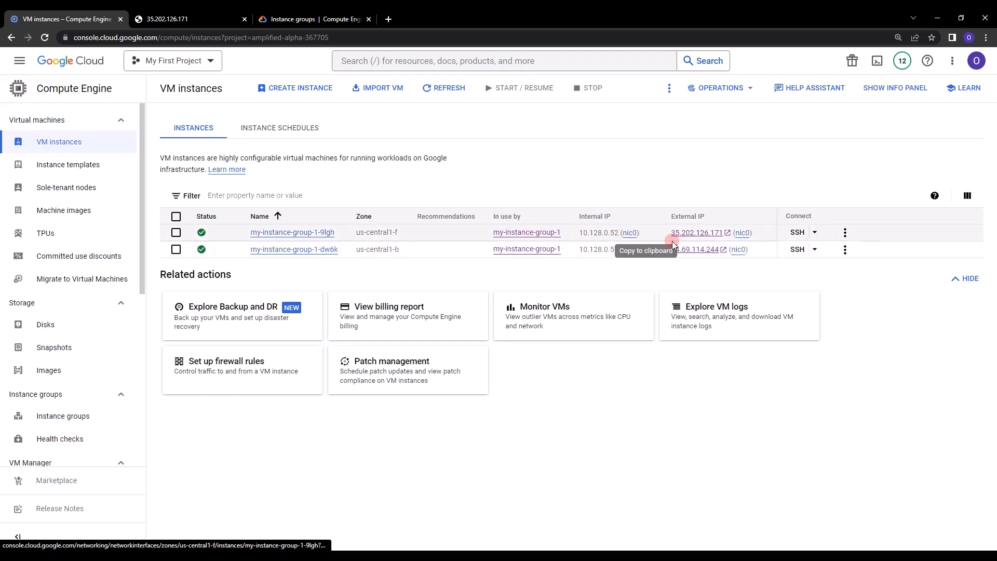
left_click(707, 233)
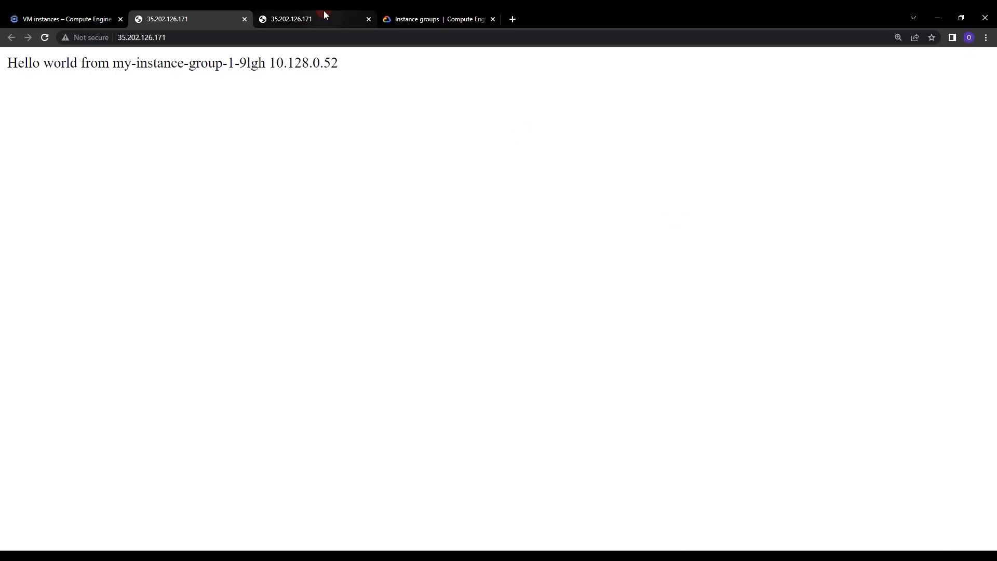
left_click(366, 19)
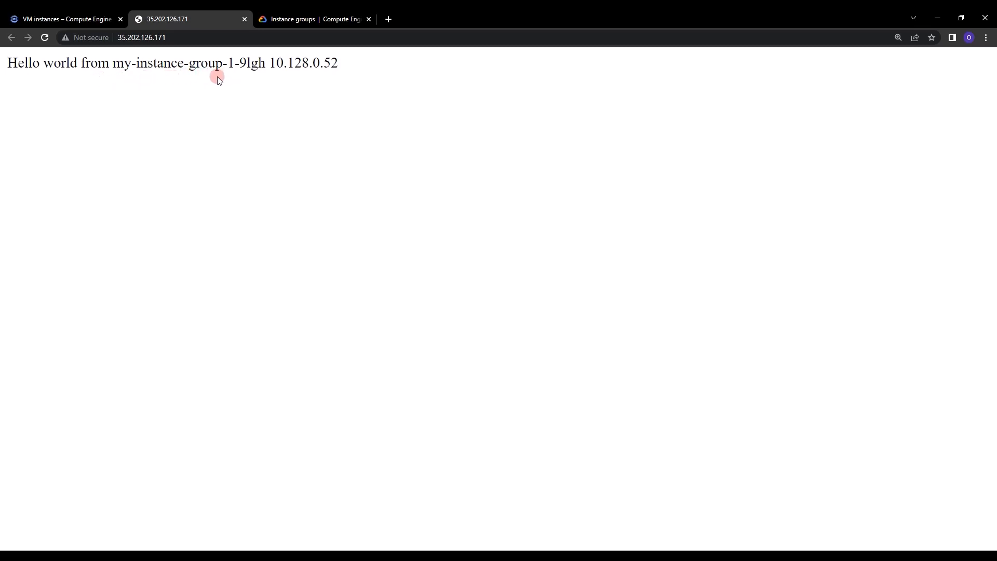
left_click(80, 18)
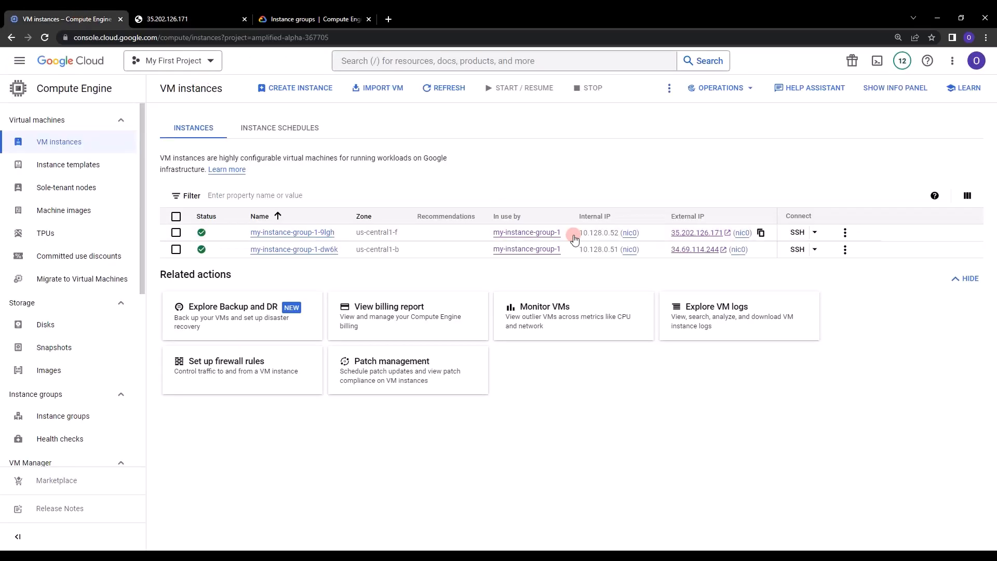
- Open the web page served by my-instance-group-1-dw6k, enlarge it to 200%, check its internal IP, and return to the console
left_click(694, 250)
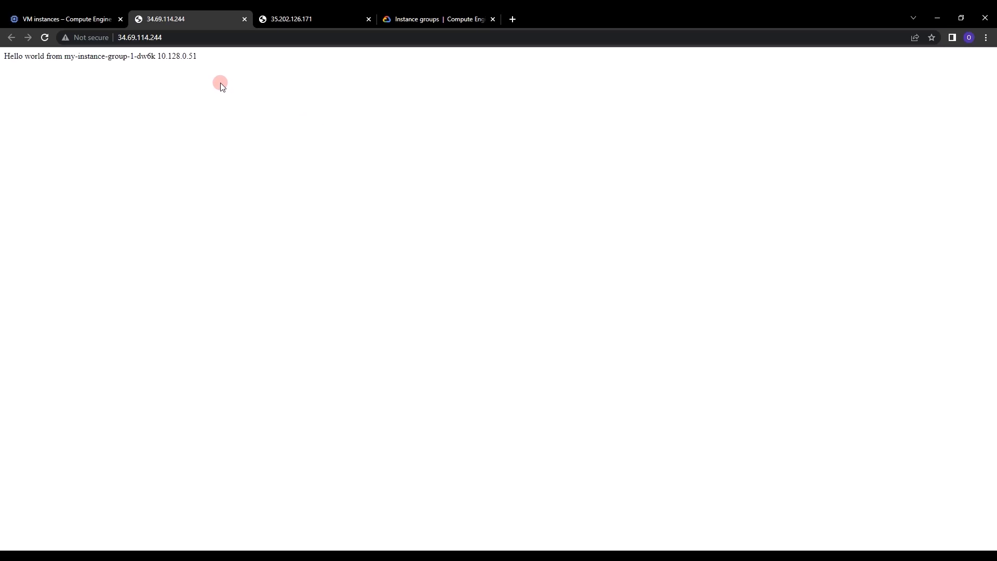
key("ctrl+plus")
key("ctrl+plus")
key("ctrl+plus")
key("ctrl+plus")
key("ctrl+plus")
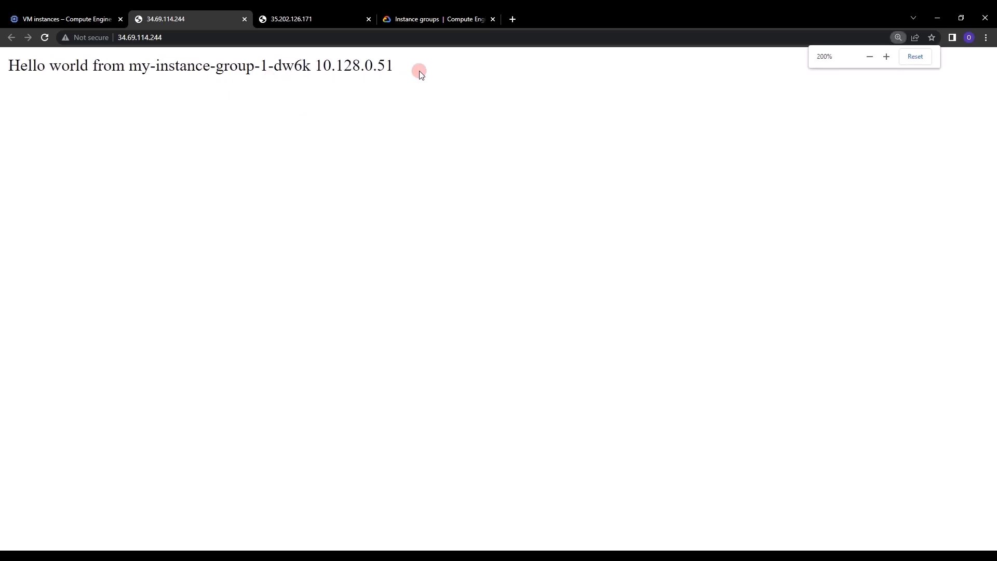
left_click_drag(421, 72, 315, 66)
left_click(37, 19)
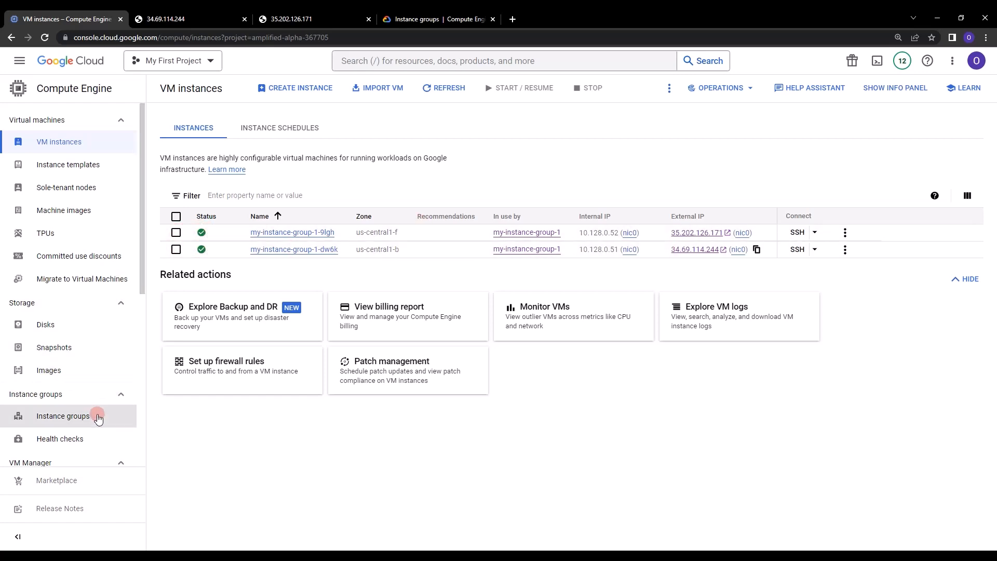
- Open my-instance-group-1 for editing and keep instance-template-1 as its instance template
left_click(78, 416)
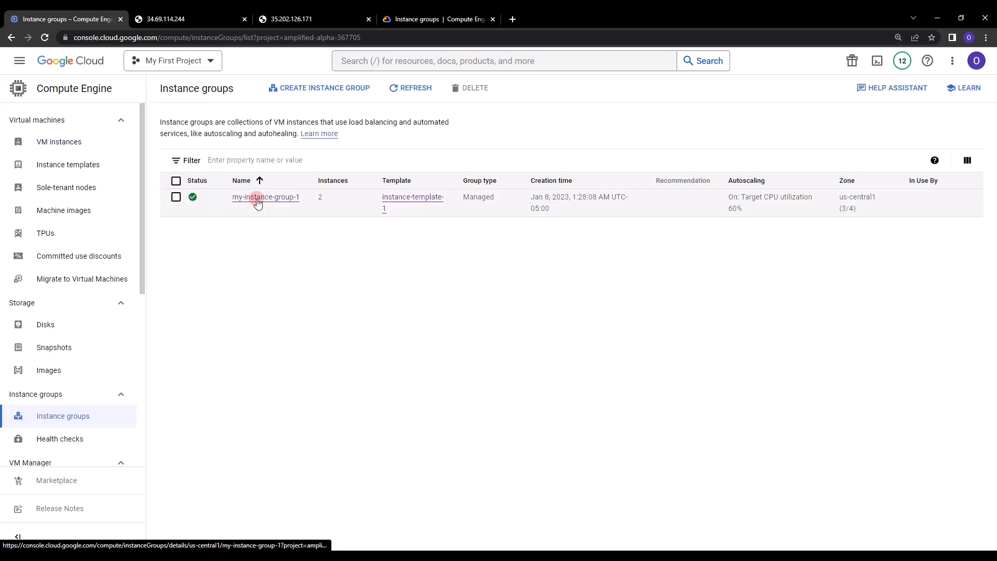
left_click(258, 200)
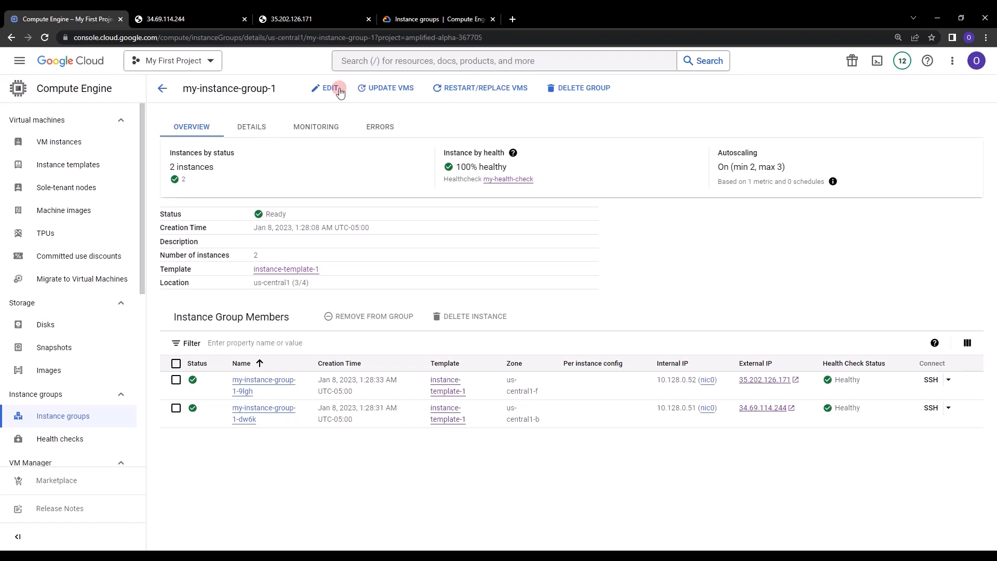
left_click(335, 89)
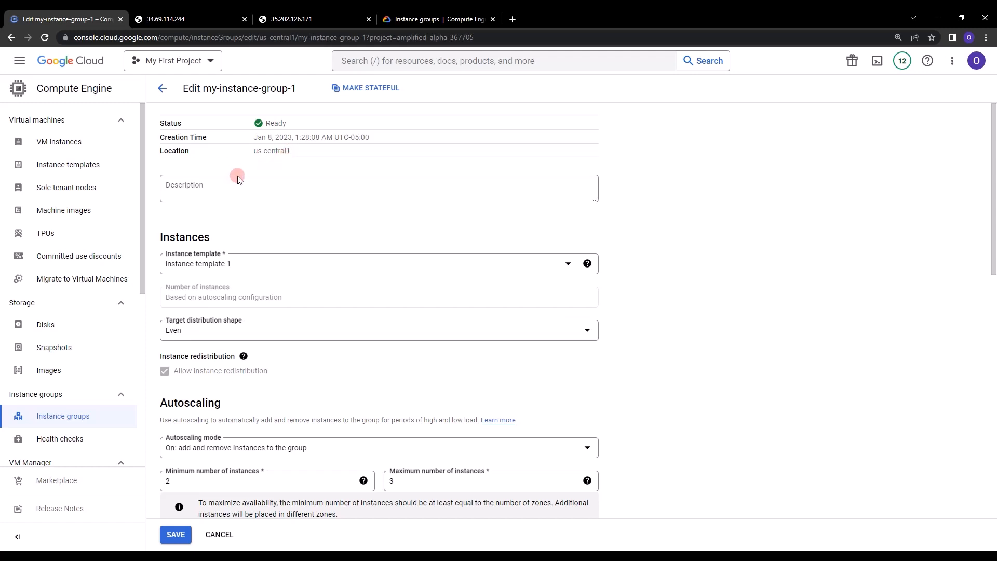
left_click(306, 268)
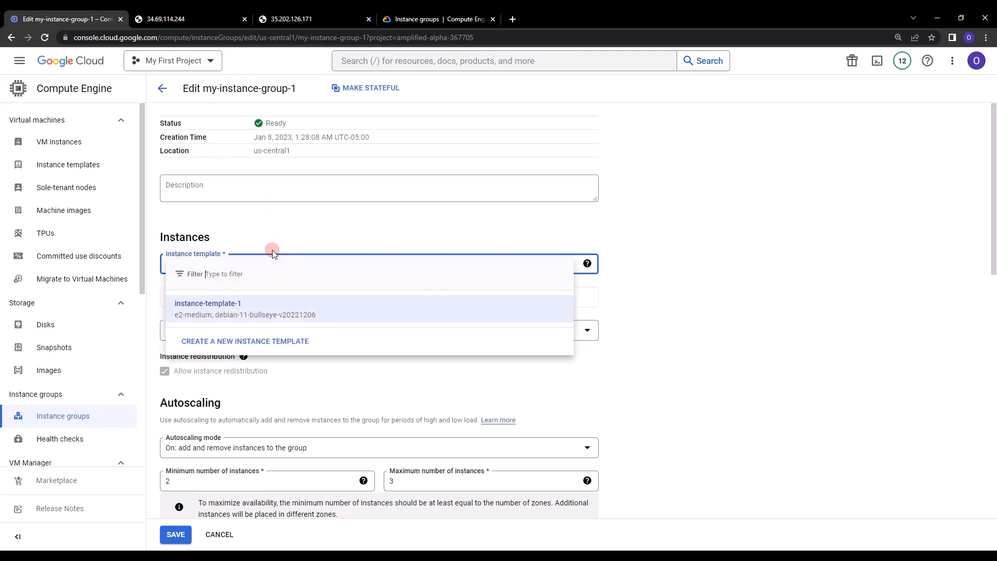
key("Return")
scroll(254, 282, "down", 1)
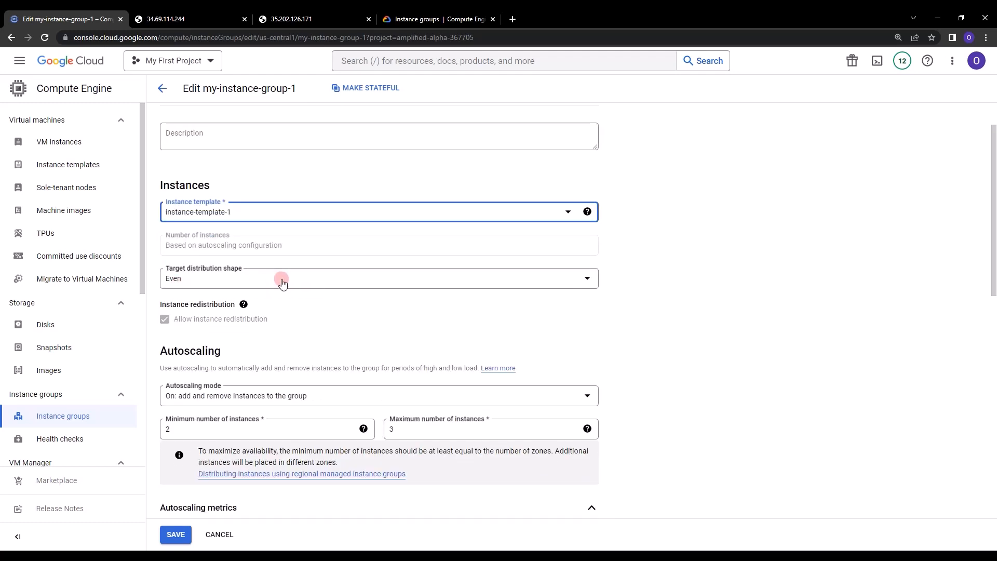
scroll(287, 280, "down", 1)
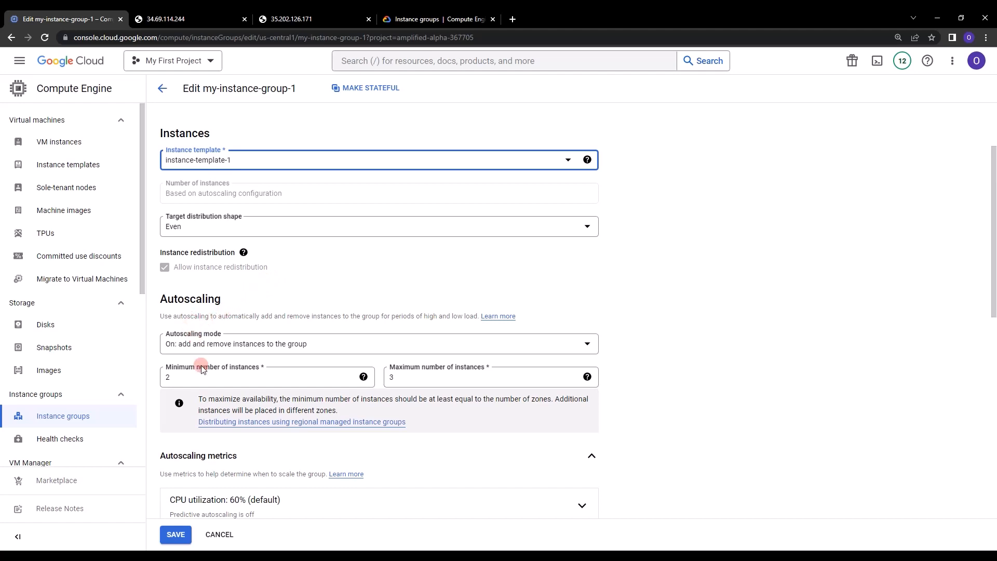
- Set the group's autoscaling to a minimum of 3 and a maximum of 4 instances, and save the changes
double_click(168, 376)
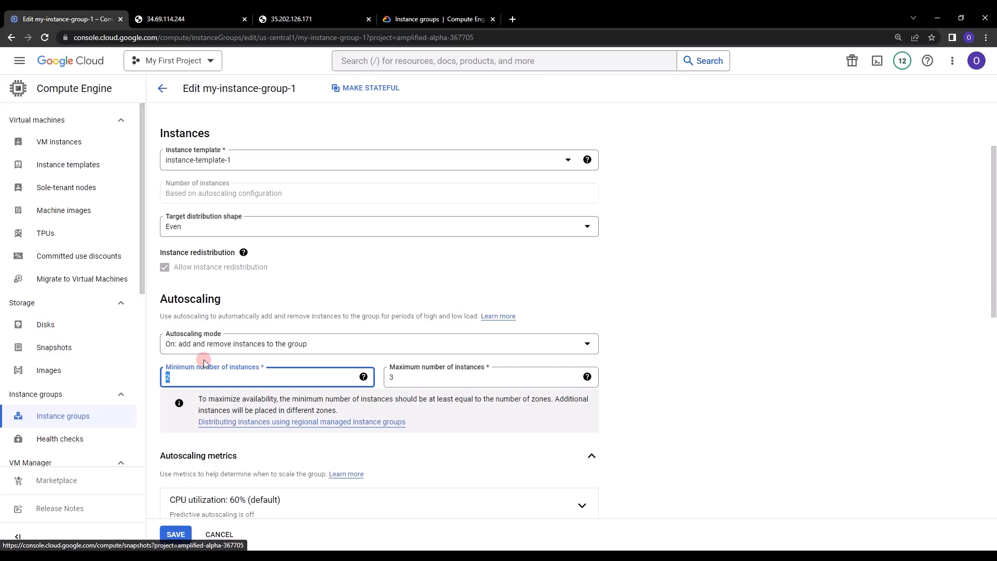
type("3")
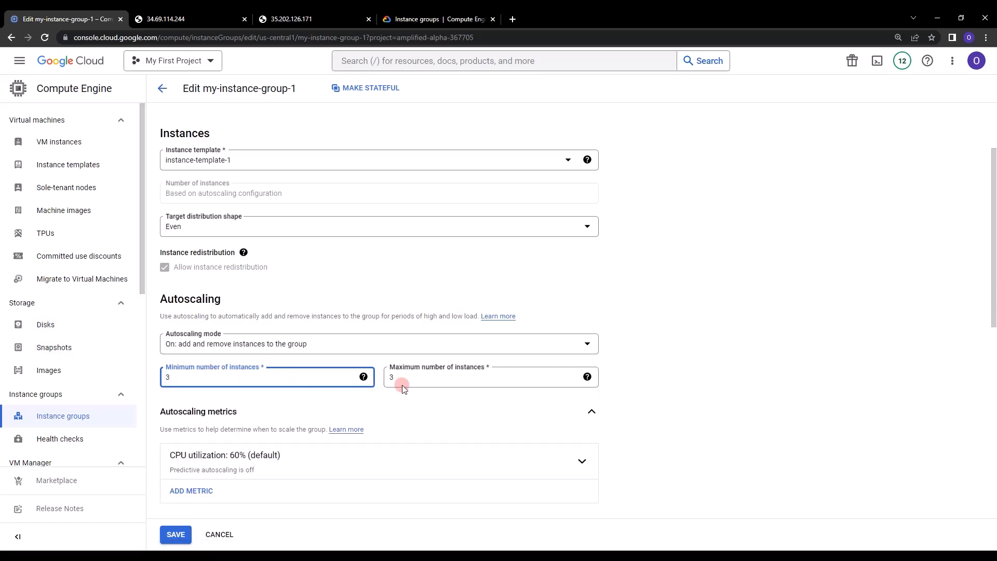
key("Tab")
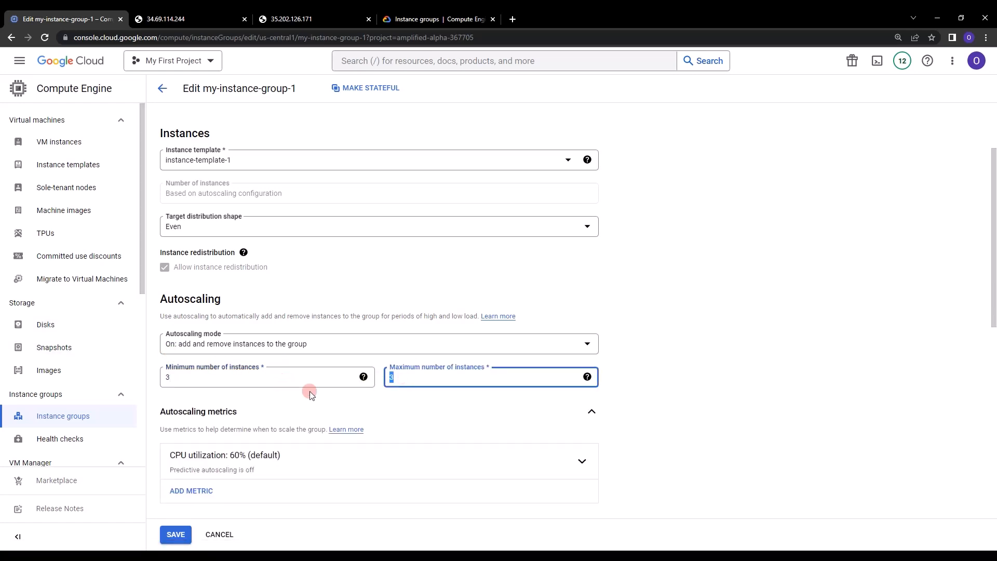
type("4")
scroll(325, 407, "down", 1)
scroll(323, 407, "down", 3)
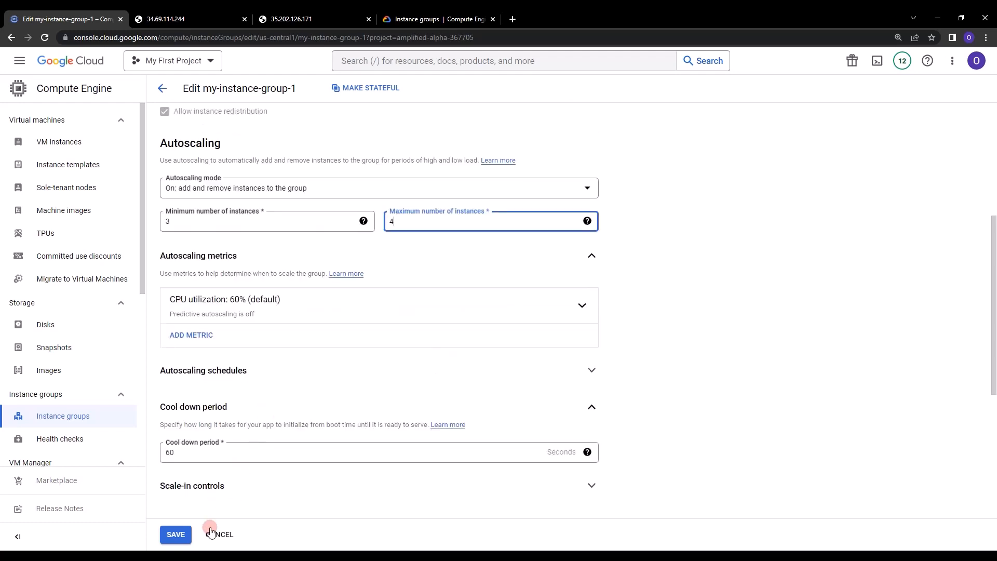
left_click(176, 535)
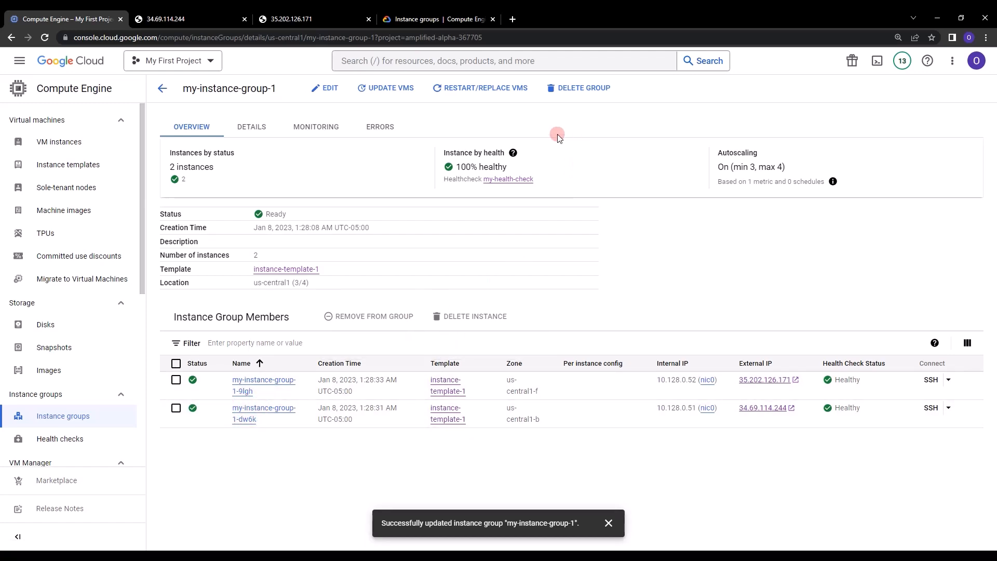
- Reload the my-instance-group-1 overview to refresh its members, and close the three other browser tabs
left_click(45, 38)
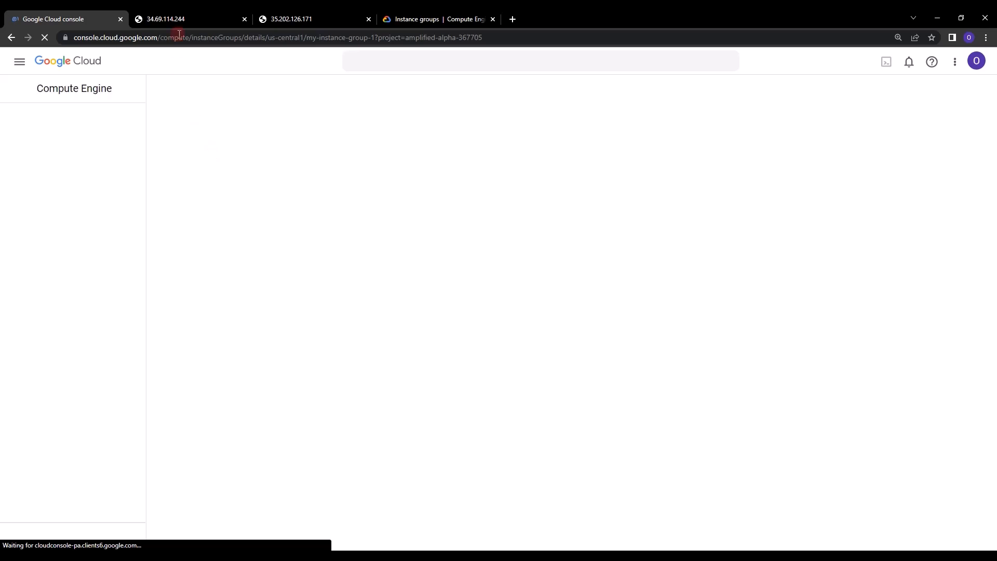
middle_click(191, 11)
middle_click(191, 10)
middle_click(191, 10)
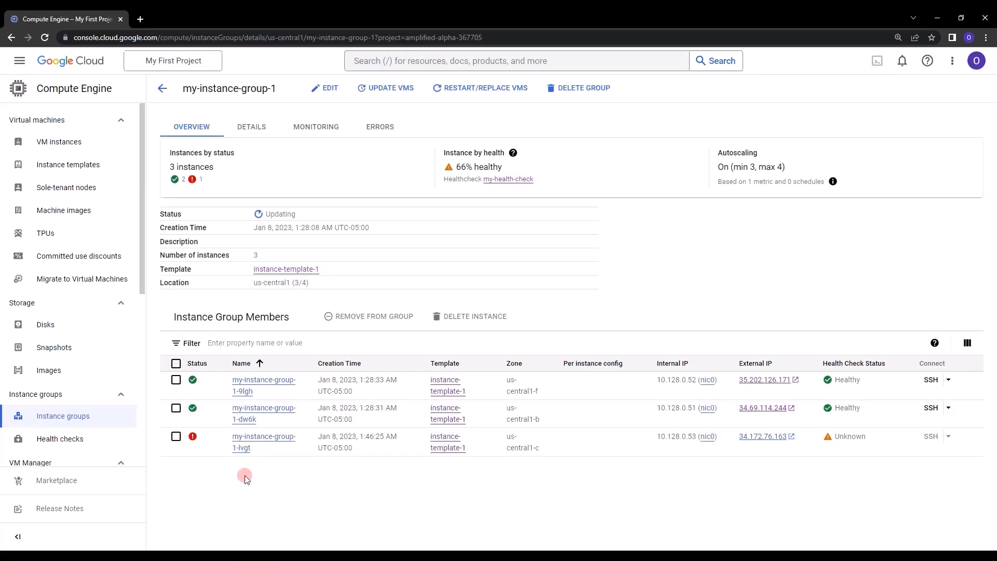
- Reload my-instance-group-1 and examine its details, including instance template, region and zones, autoscaling, autohealing and networking settings
mouse_move(195, 442)
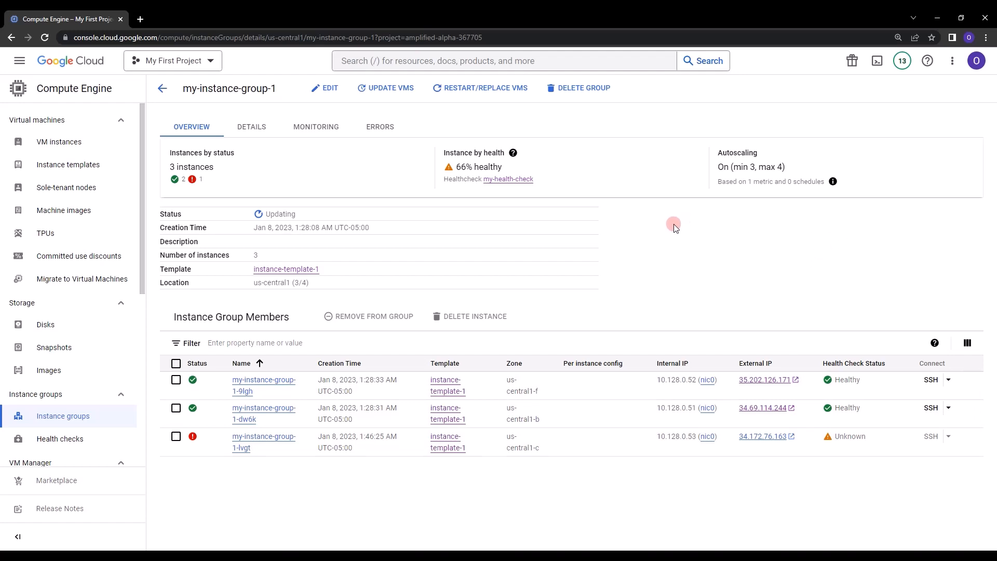
left_click(45, 38)
left_click(304, 208)
left_click(247, 136)
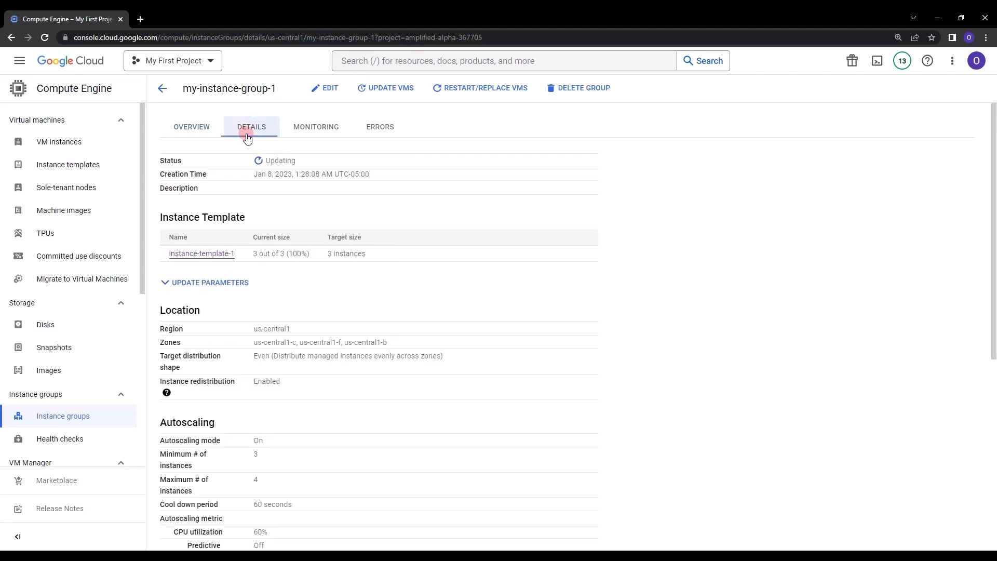
scroll(291, 203, "down", 1)
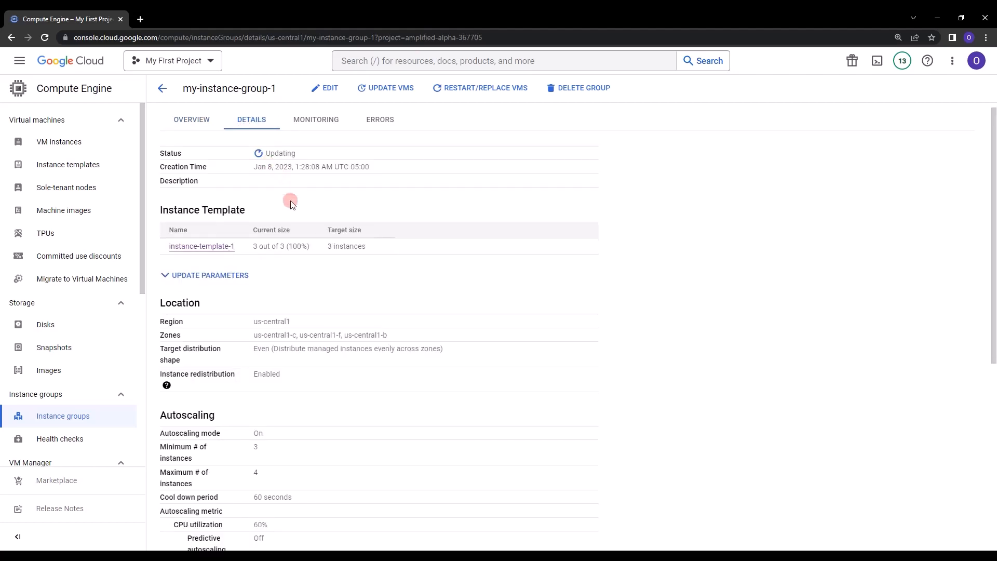
scroll(291, 201, "down", 6)
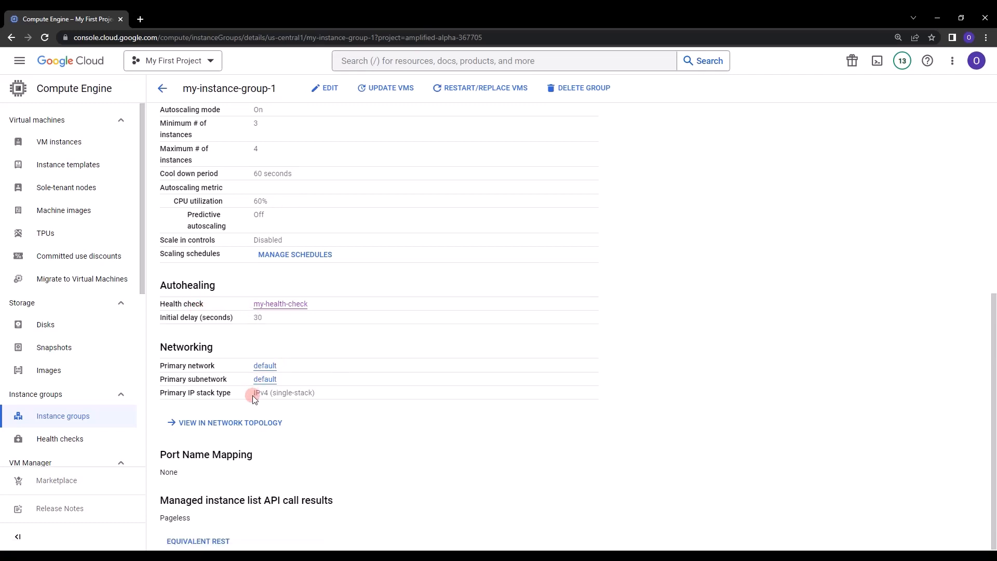
scroll(252, 396, "up", 6)
scroll(250, 378, "up", 1)
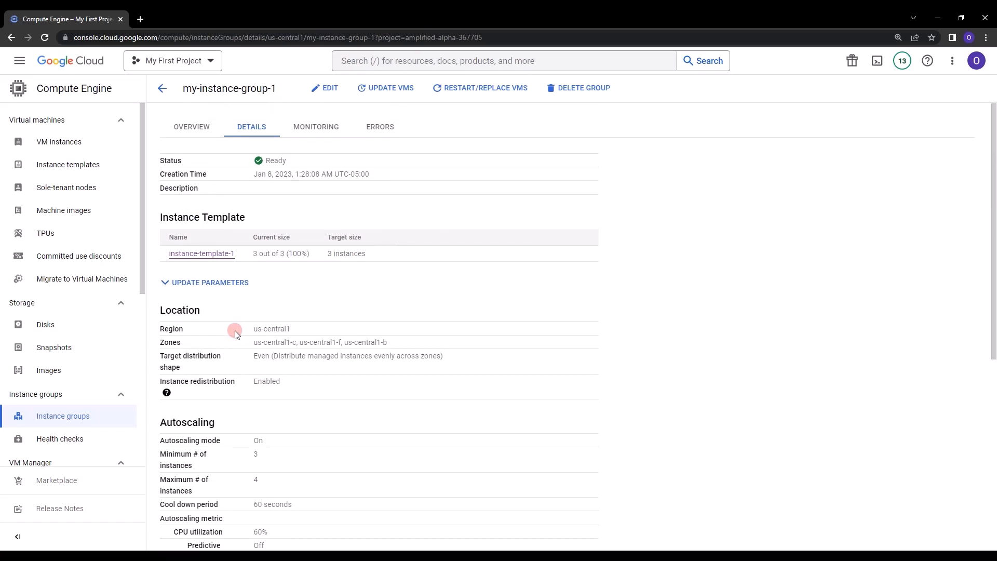
left_click_drag(244, 342, 392, 343)
left_click(376, 329)
- Check the group's monitoring charts and its error list, and return to the overview of its members
left_click(305, 136)
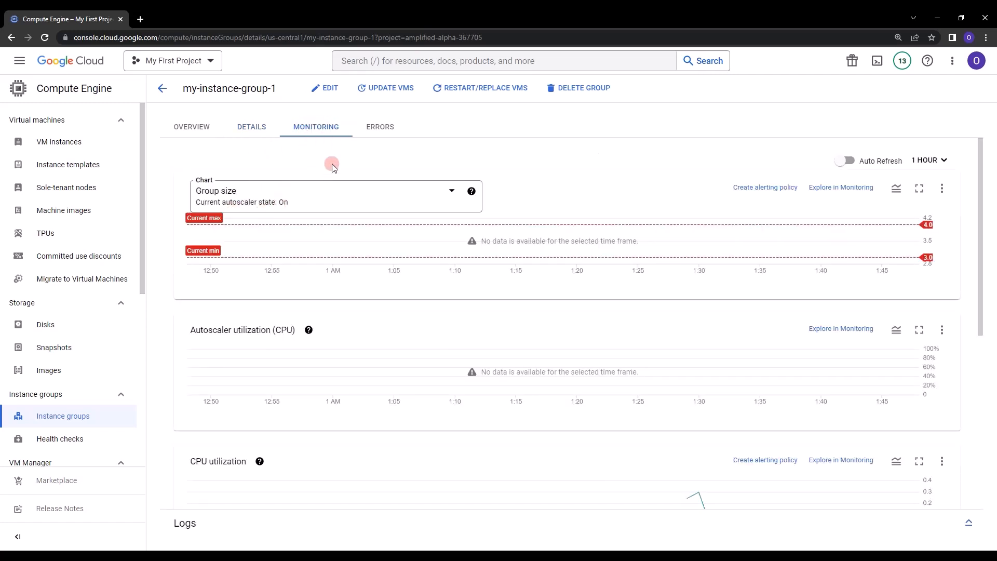
left_click(380, 128)
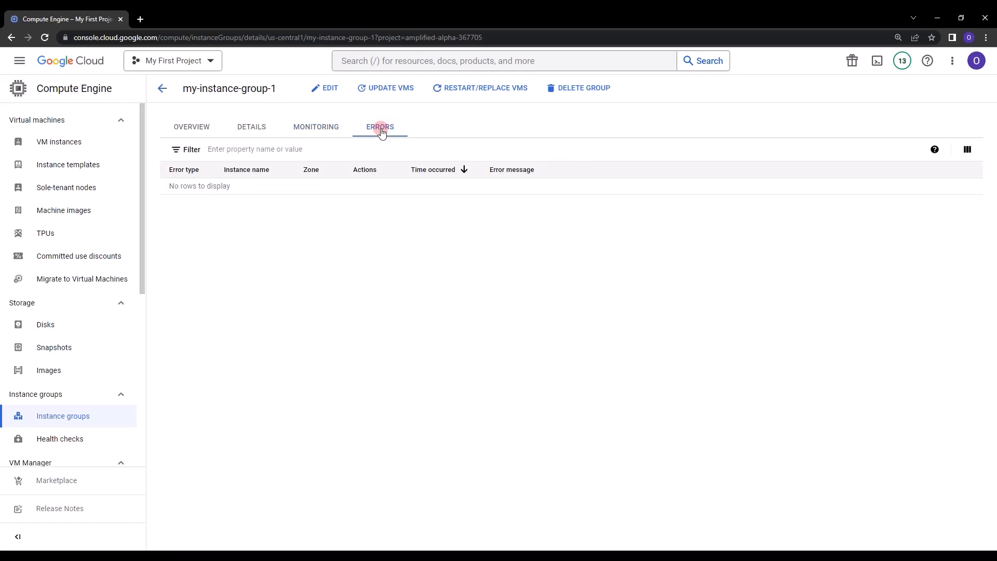
left_click(181, 133)
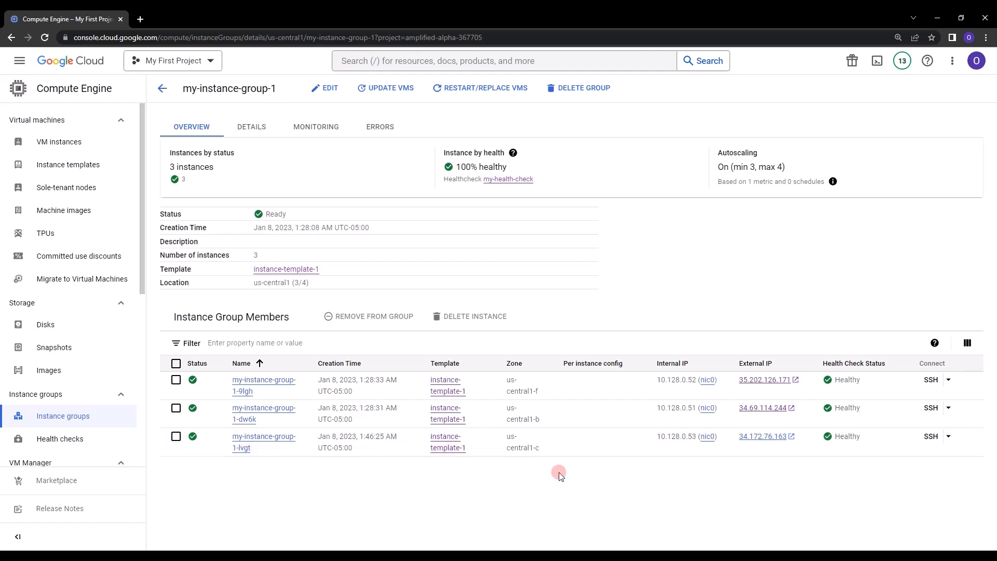
- Open the web page served by my-instance-group-1-lvgt, enlarge it to 150%, and return to the console
left_click(763, 437)
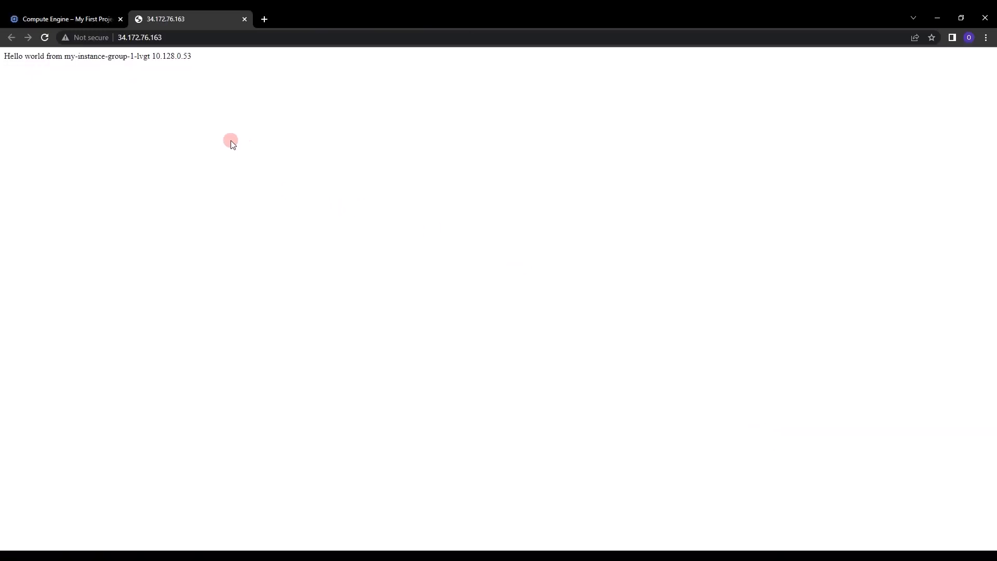
key("ctrl+plus")
key("ctrl+plus")
key("ctrl+plus")
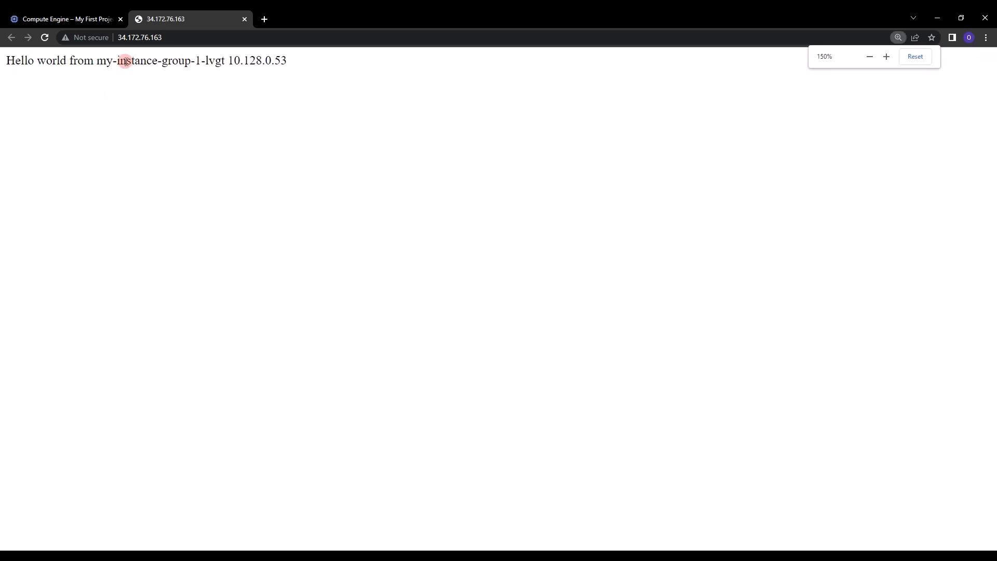
left_click(105, 15)
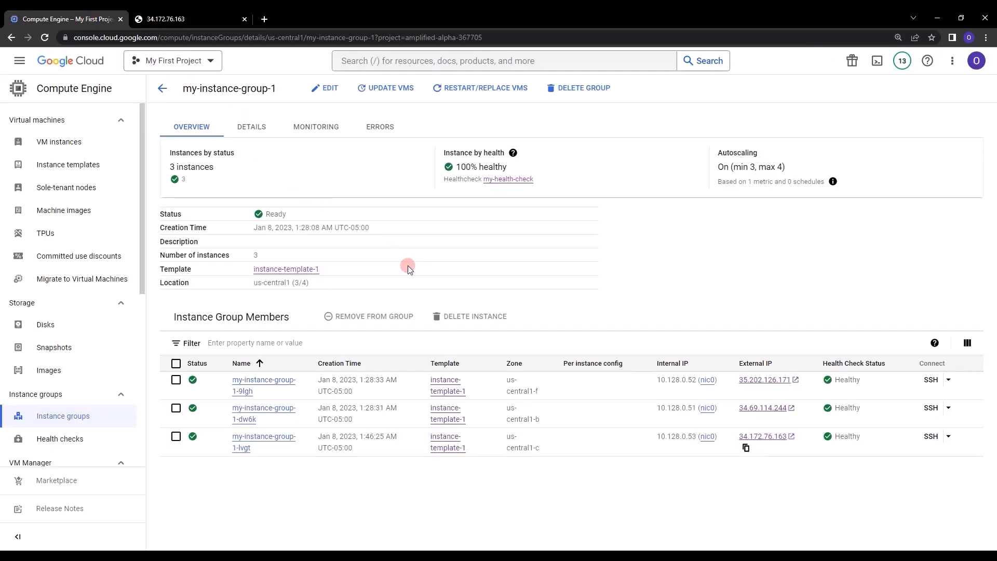
- Check the project's list of VM instances and reopen my-instance-group-1 from the list of instance groups
left_click(82, 151)
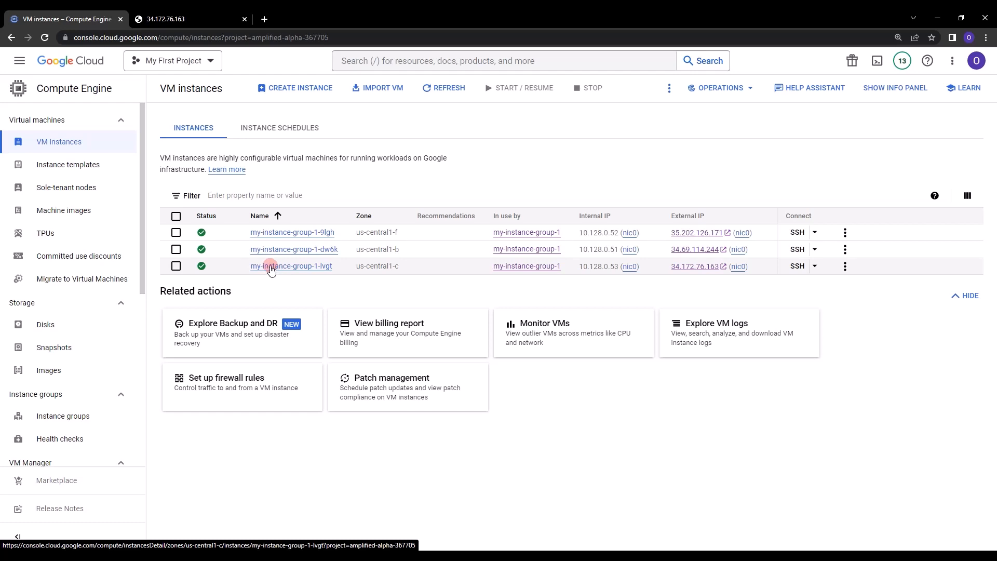
left_click(78, 415)
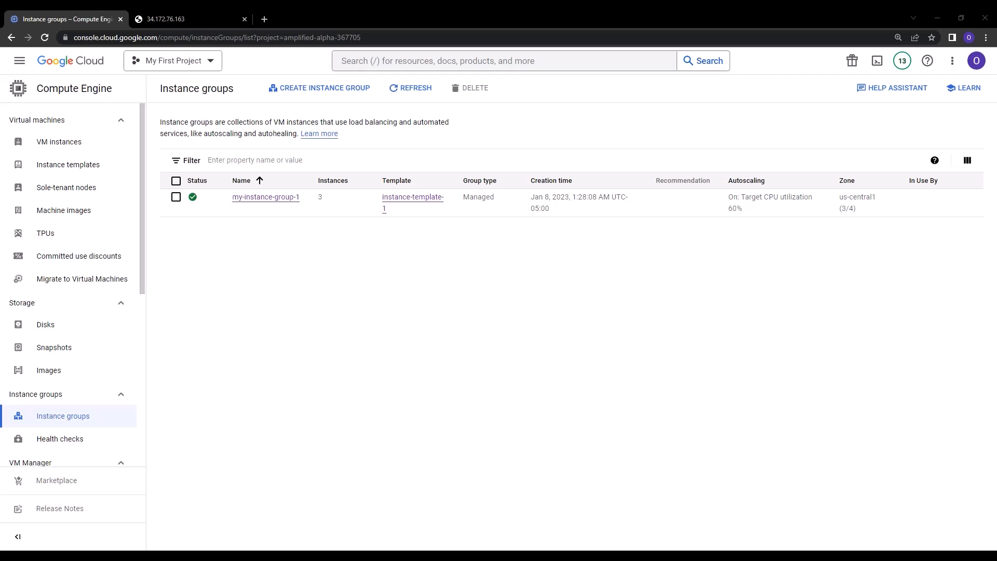
left_click(267, 198)
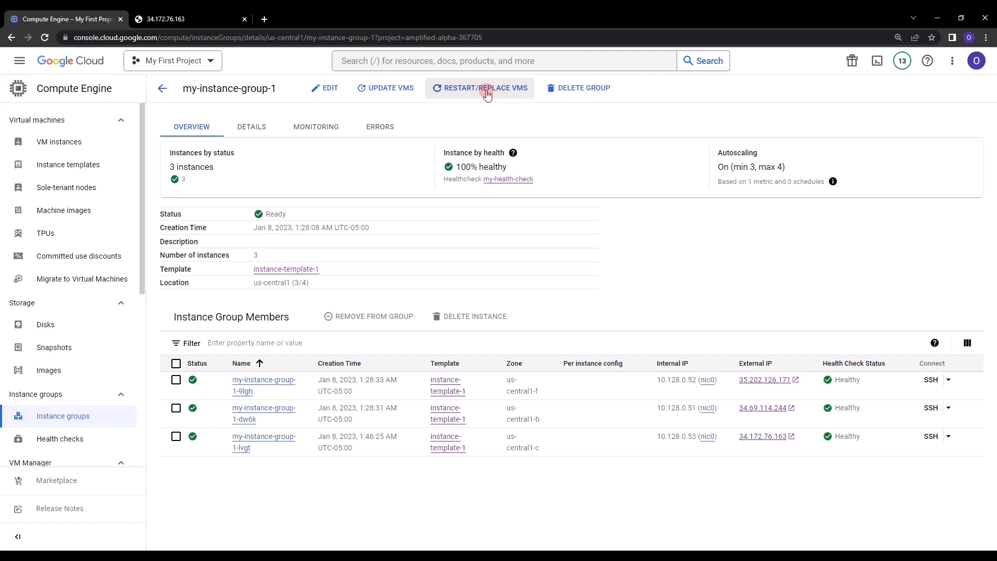
- Start updating the VMs in my-instance-group-1, keep instance-template-1, add a second template entry, and remove it
left_click(401, 91)
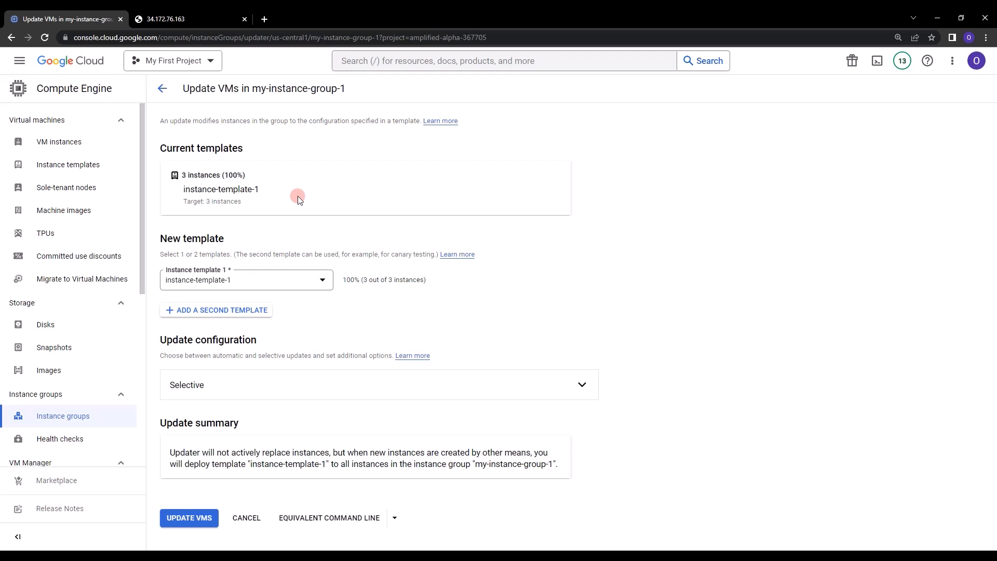
left_click(275, 282)
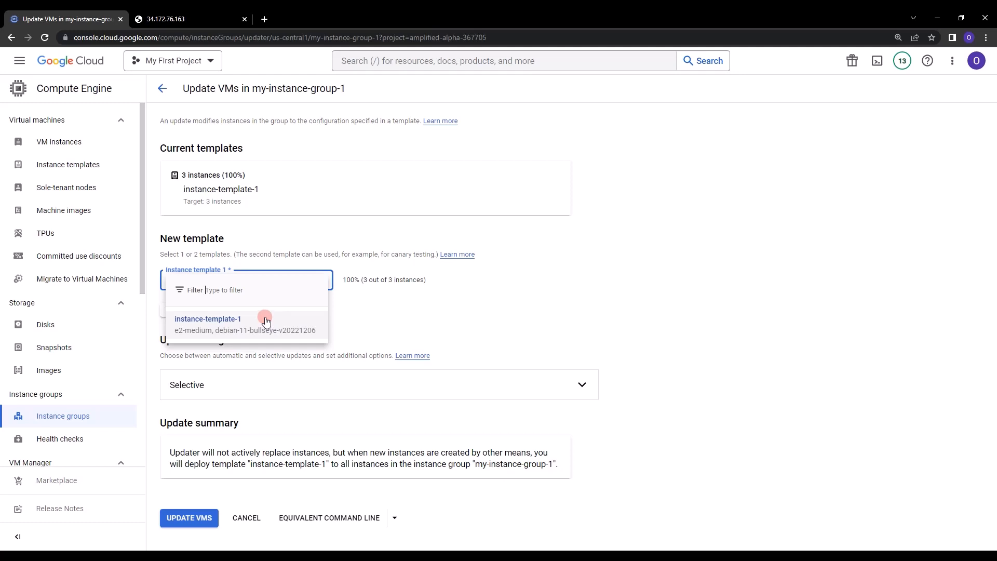
left_click(369, 306)
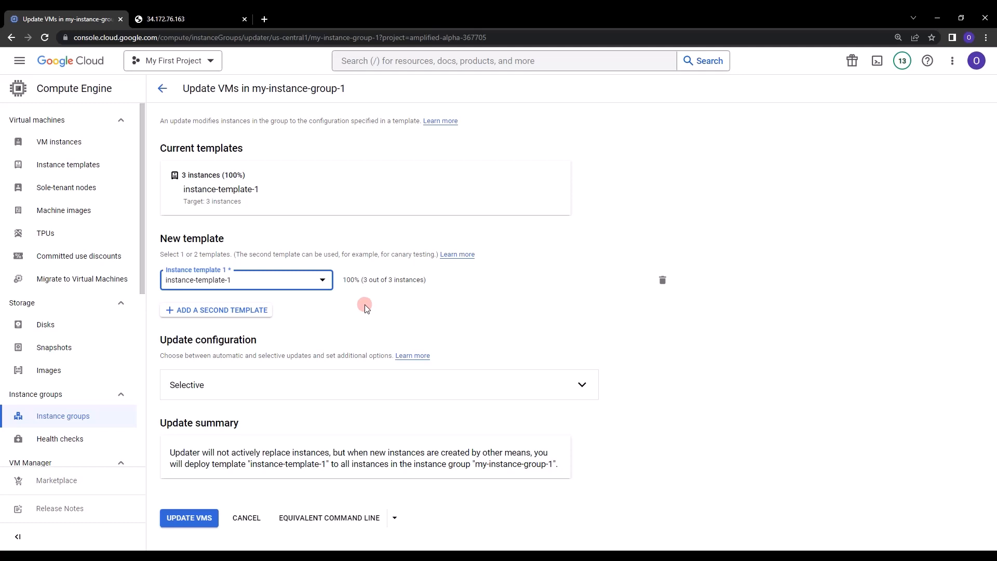
left_click(253, 311)
left_click(253, 312)
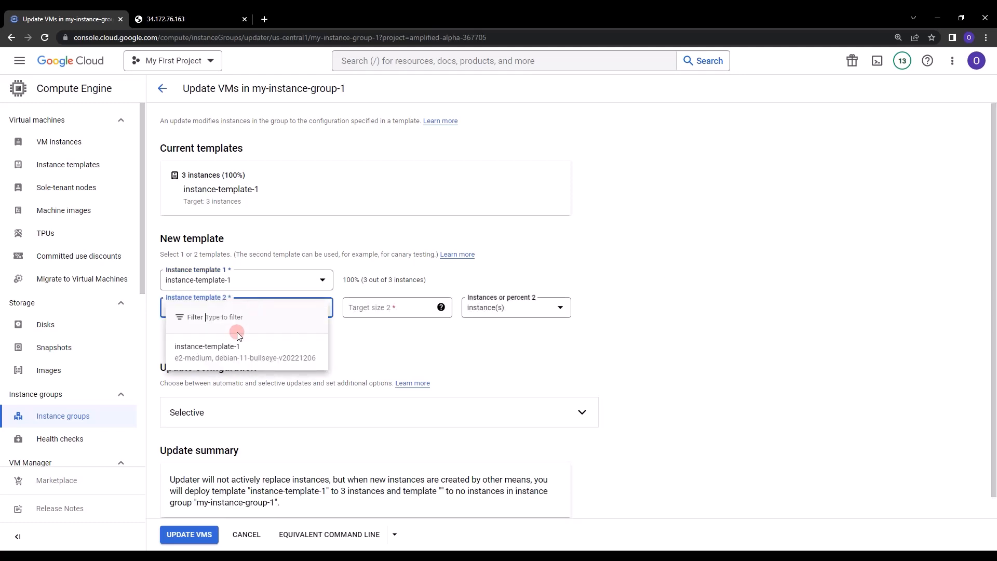
left_click(439, 353)
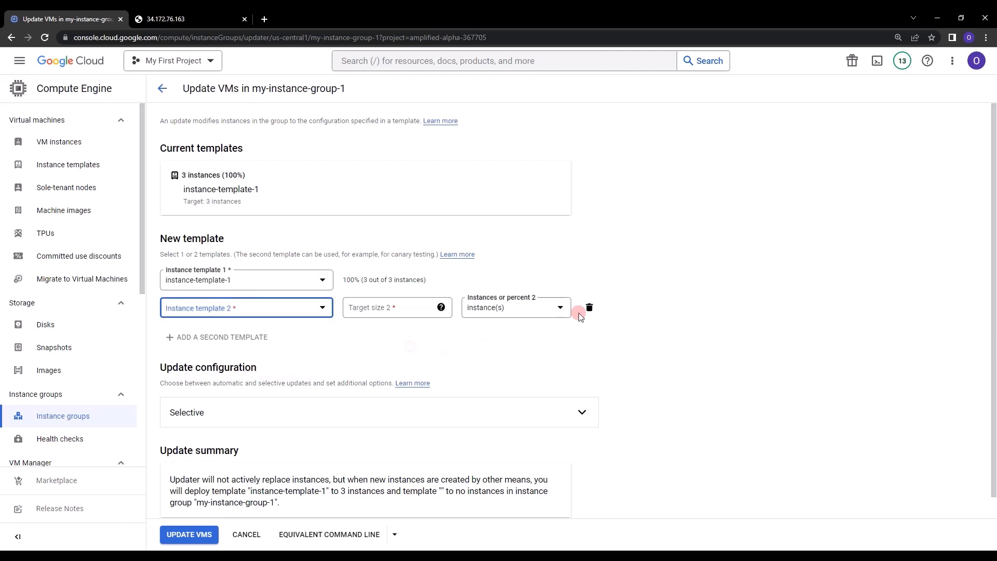
left_click(584, 307)
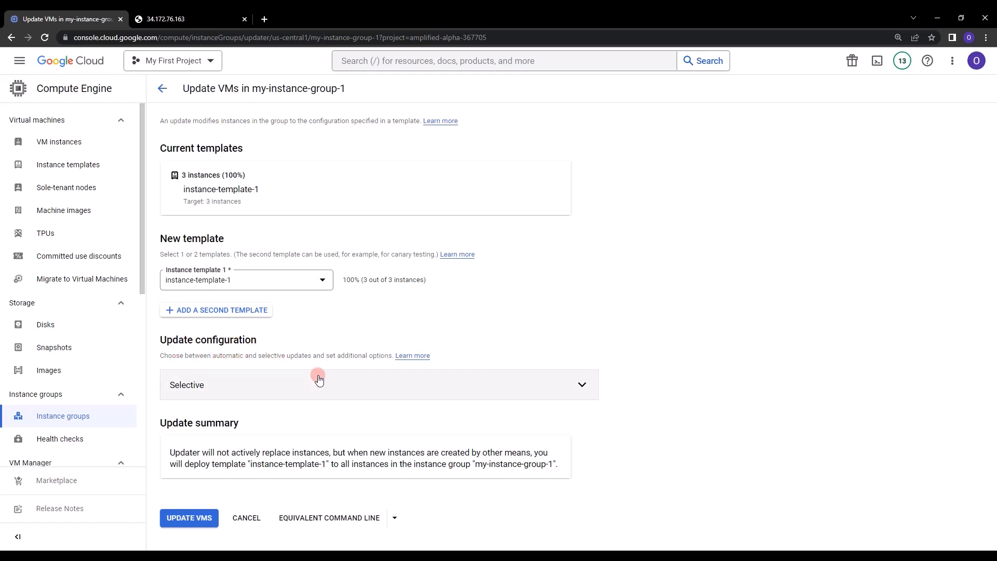
- Examine the Automatic and Selective update types, keep Selective, and cancel updating the VMs
left_click(385, 378)
scroll(379, 385, "down", 1)
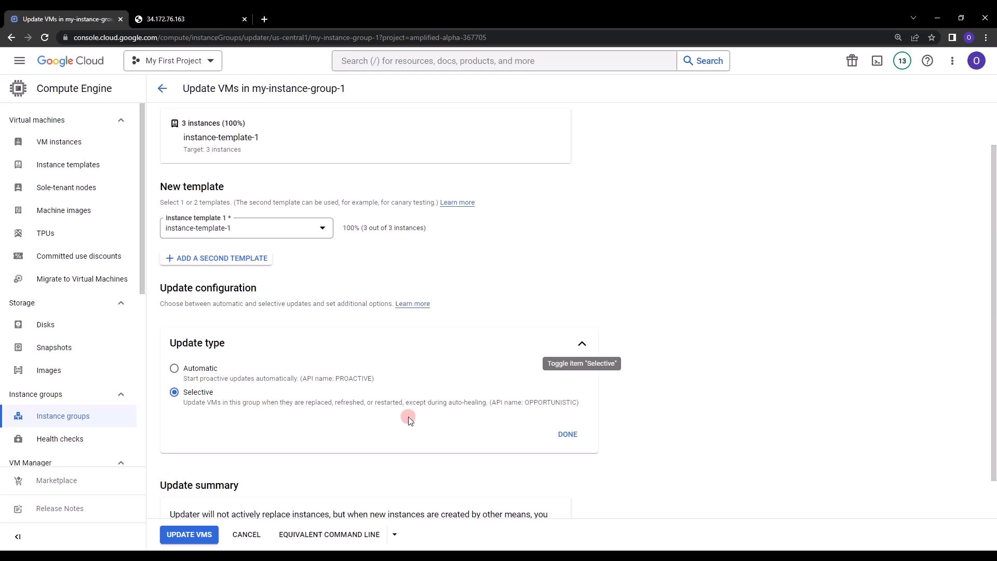
left_click(566, 436)
left_click(247, 517)
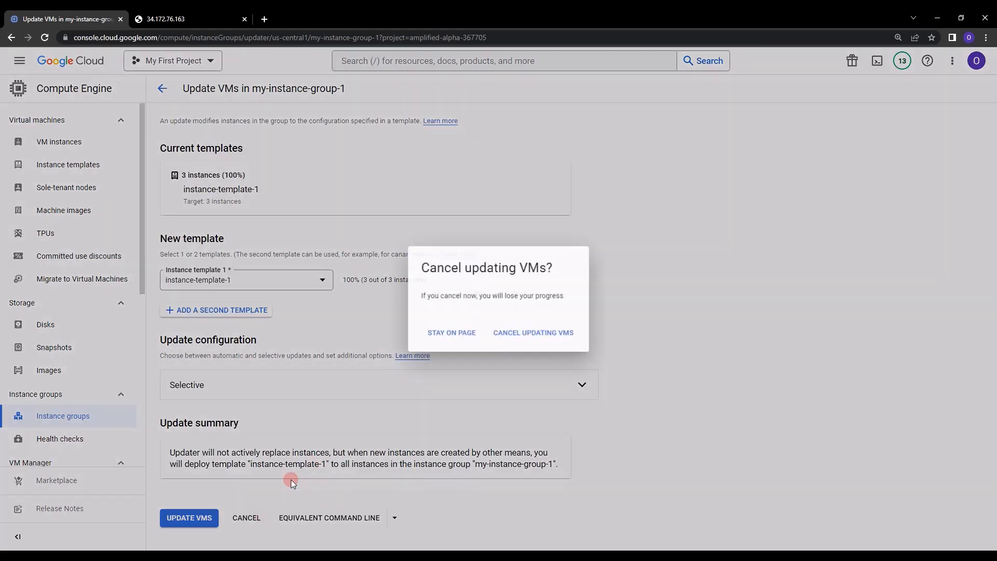
left_click(507, 334)
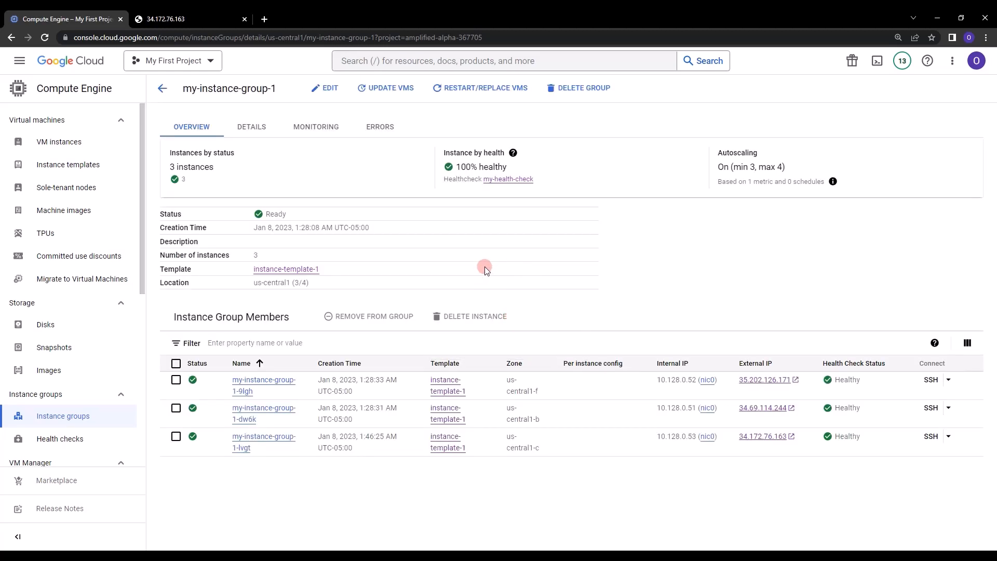
- Inspect the Restart and Replace options for the VMs in my-instance-group-1, and cancel the operation
left_click(471, 98)
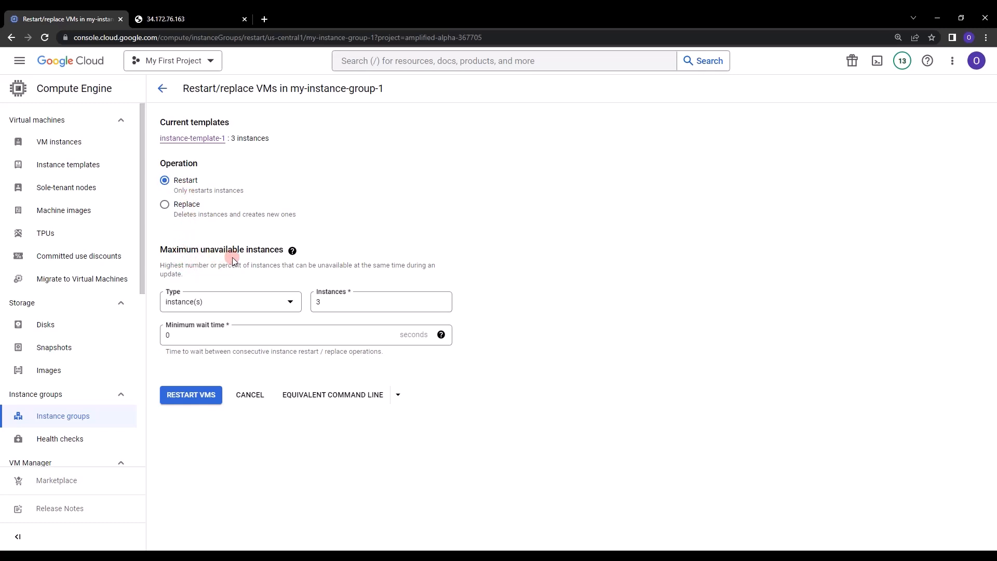
left_click(257, 298)
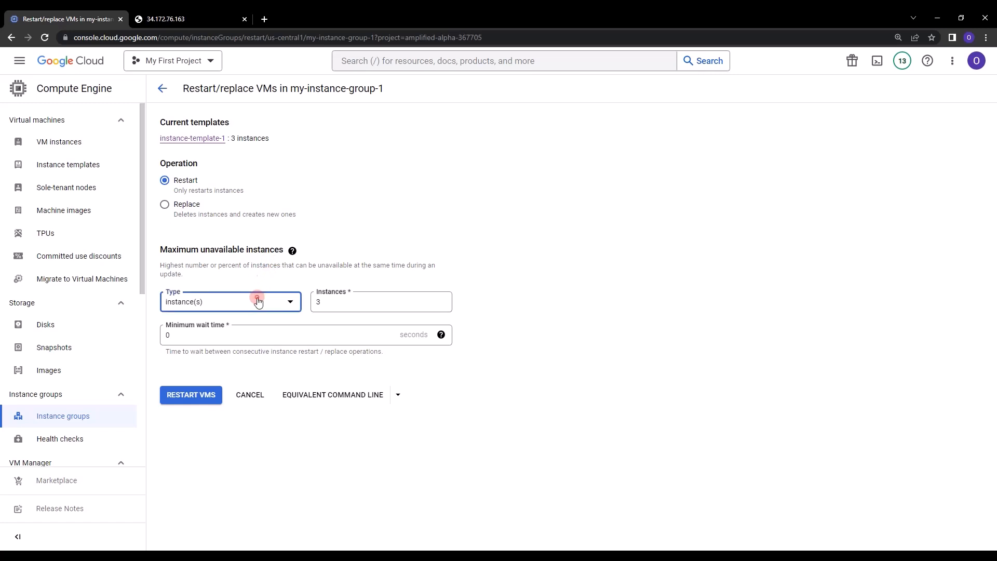
left_click(471, 304)
left_click(368, 302)
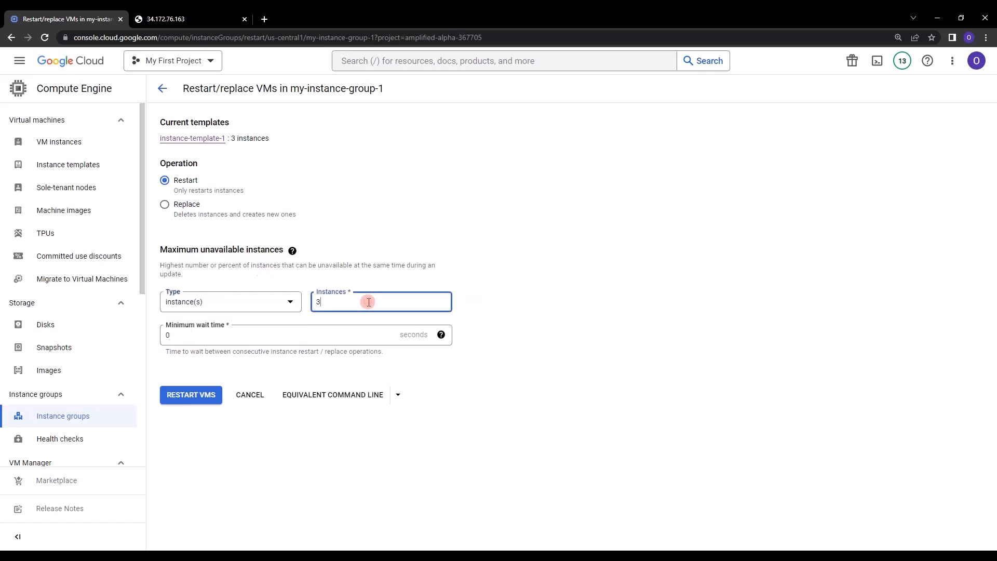
left_click(512, 307)
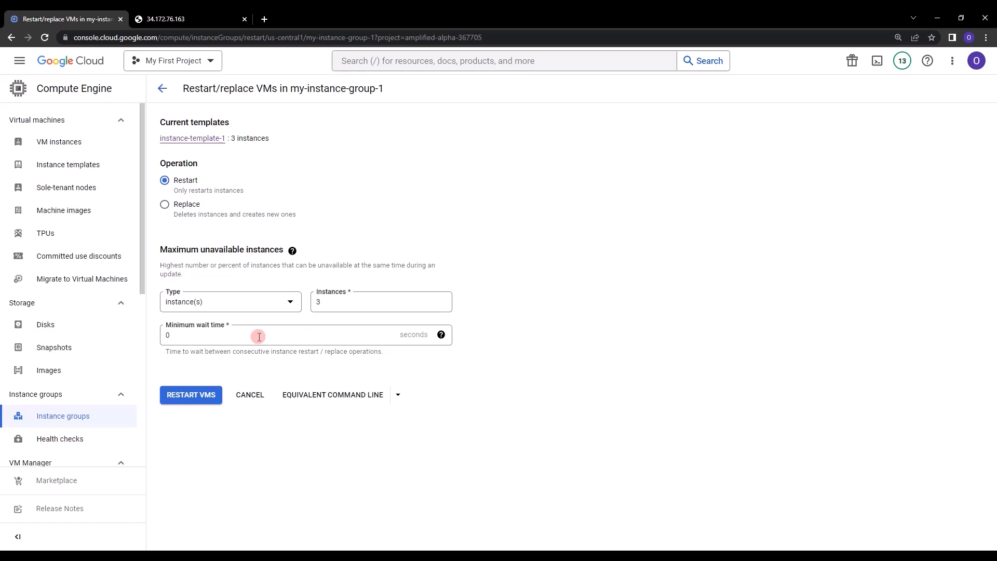
left_click(193, 212)
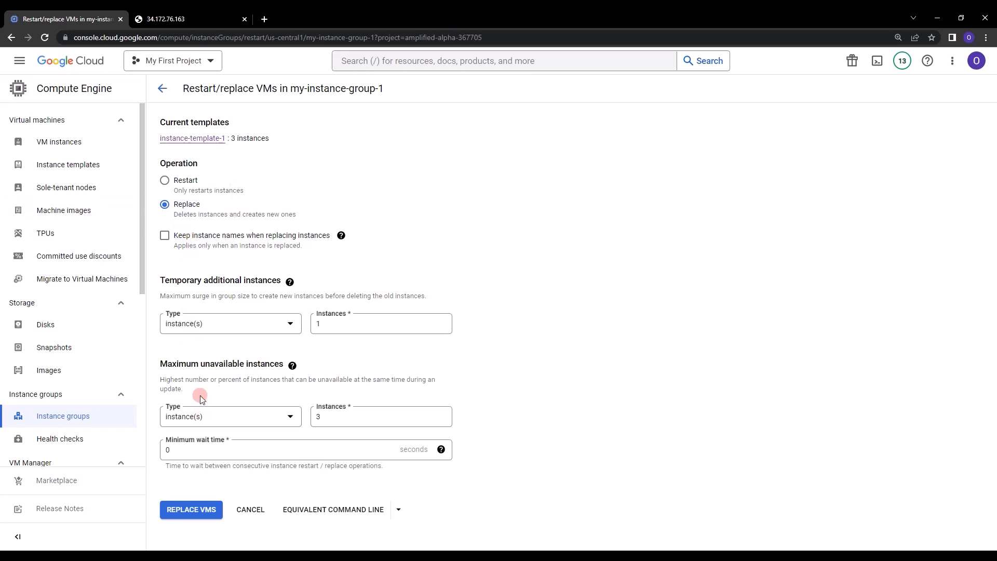
left_click(251, 509)
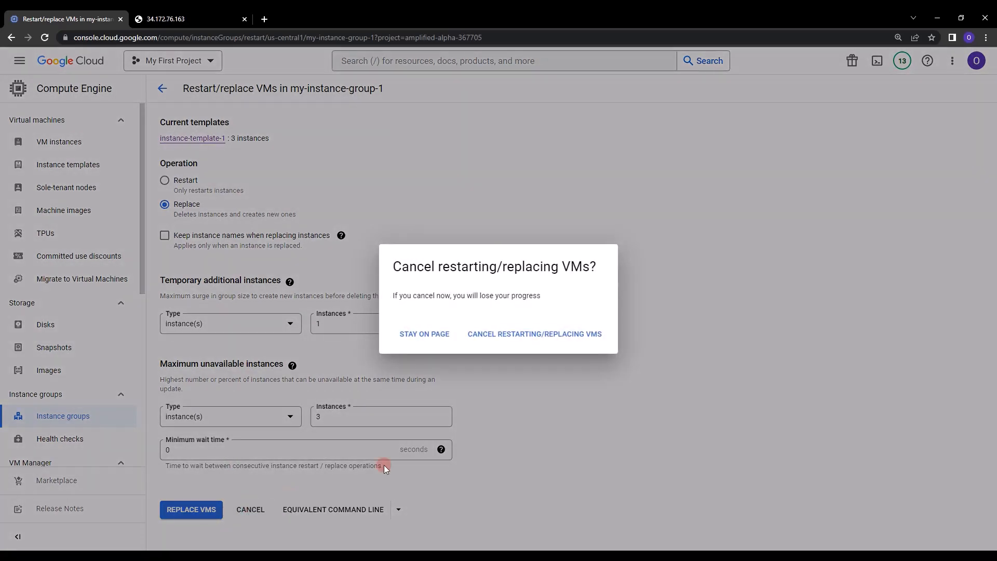
left_click(535, 334)
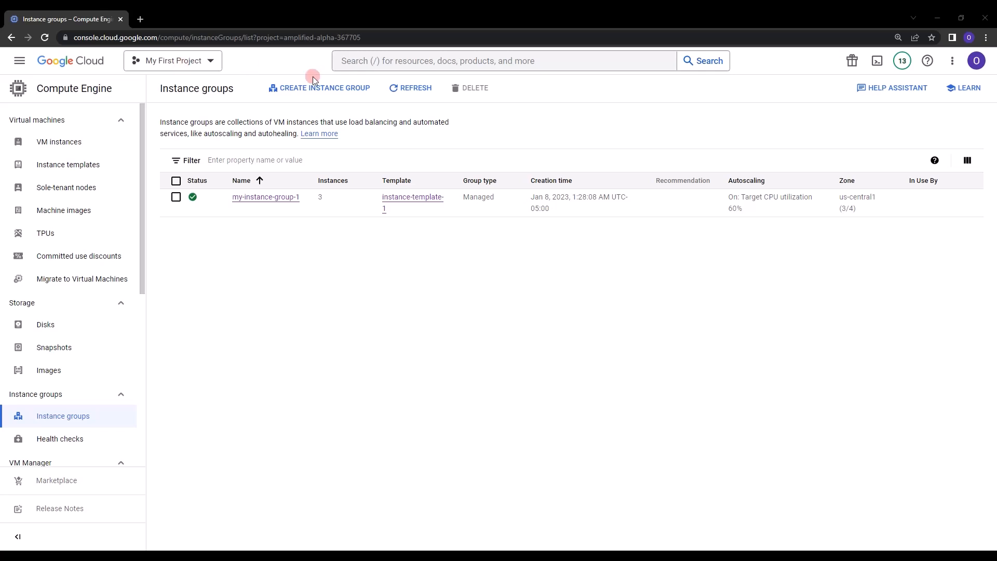
- Open Cloud Shell and enlarge its terminal to cover the whole page area
left_click(872, 64)
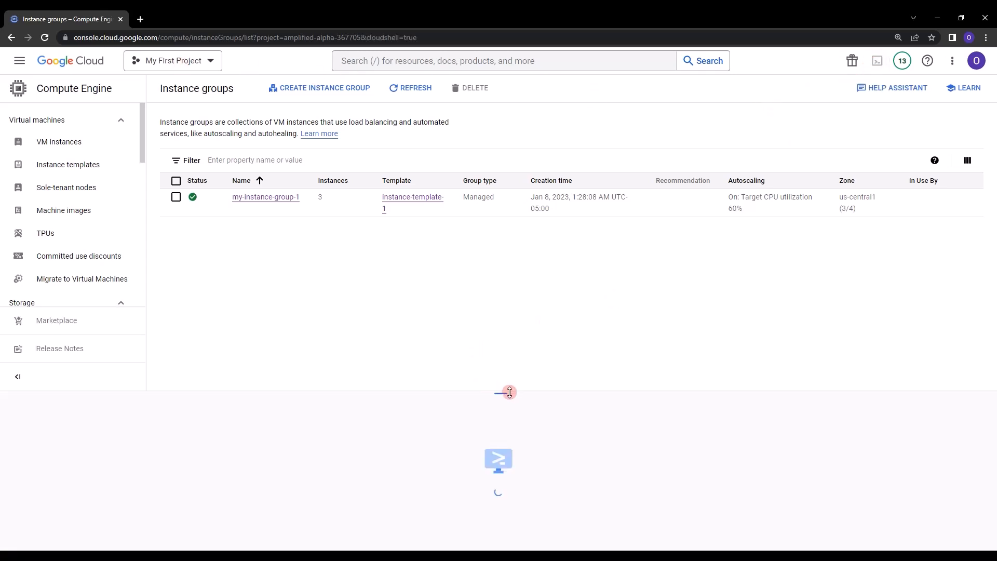
left_click_drag(506, 389, 467, 75)
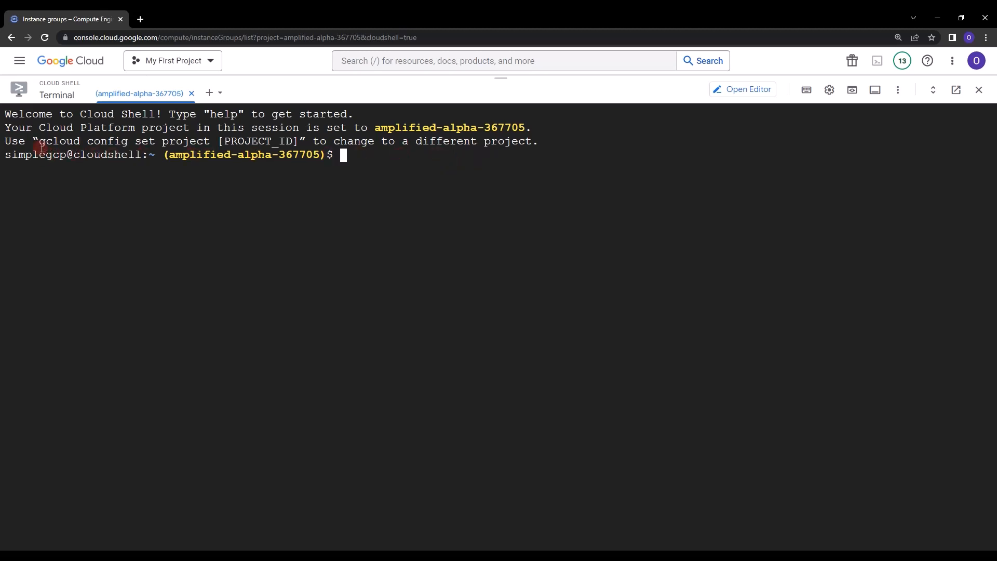
- Begin a gcloud config set project command and copy the project ID of My First Project from the project list
type("gcloud config ")
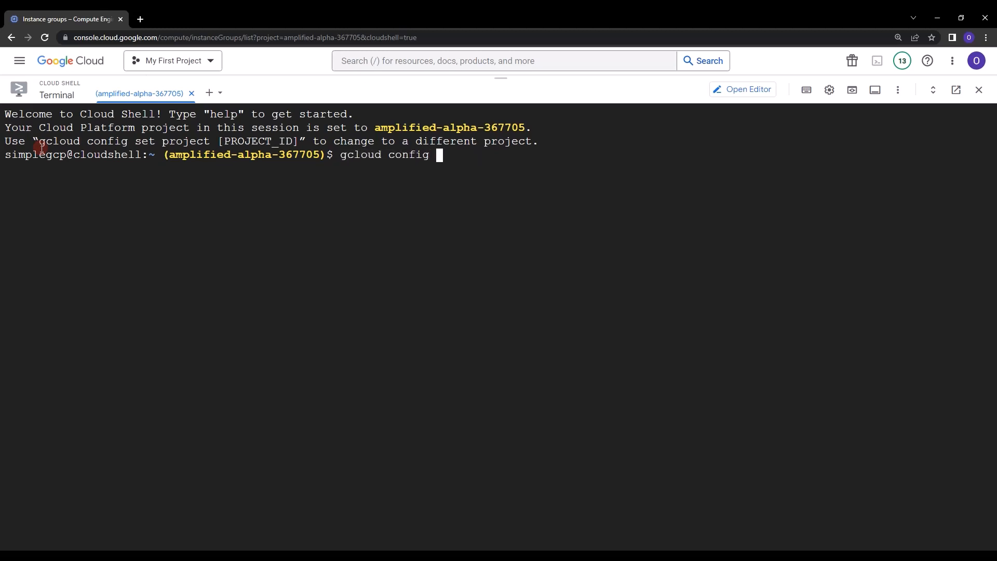
type("set project")
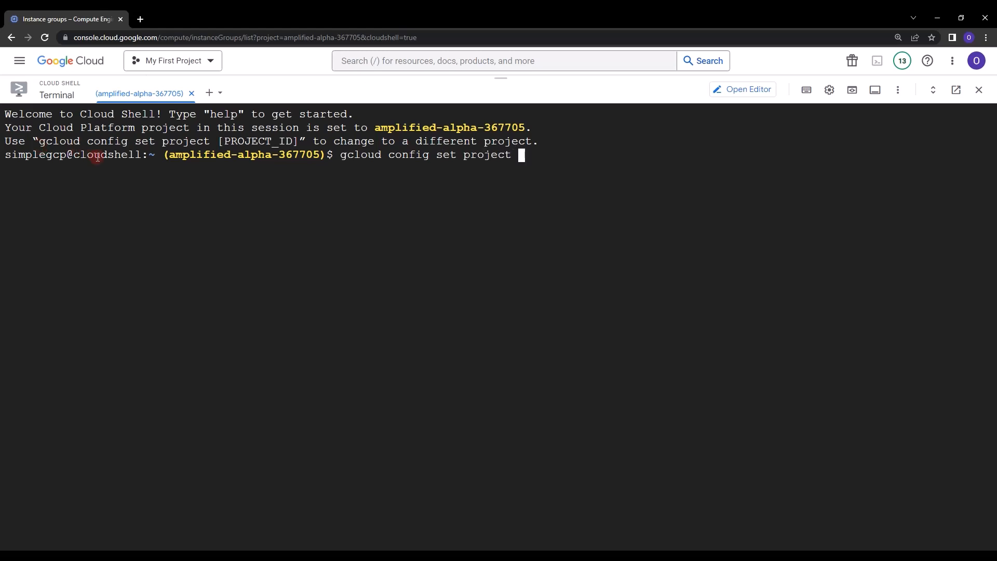
left_click(186, 69)
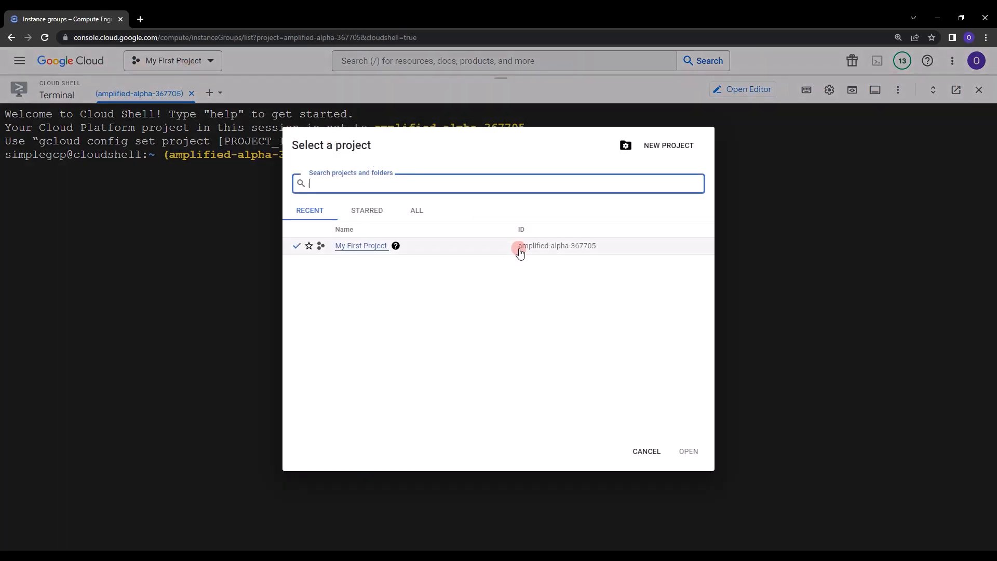
left_click_drag(520, 250, 597, 245)
right_click(597, 248)
left_click(604, 255)
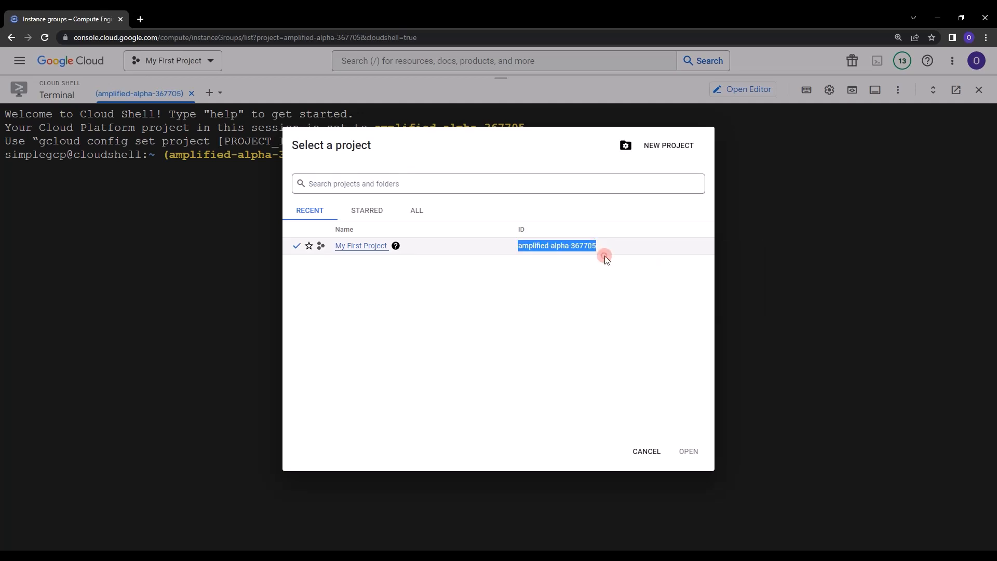
left_click(755, 232)
left_click(258, 90)
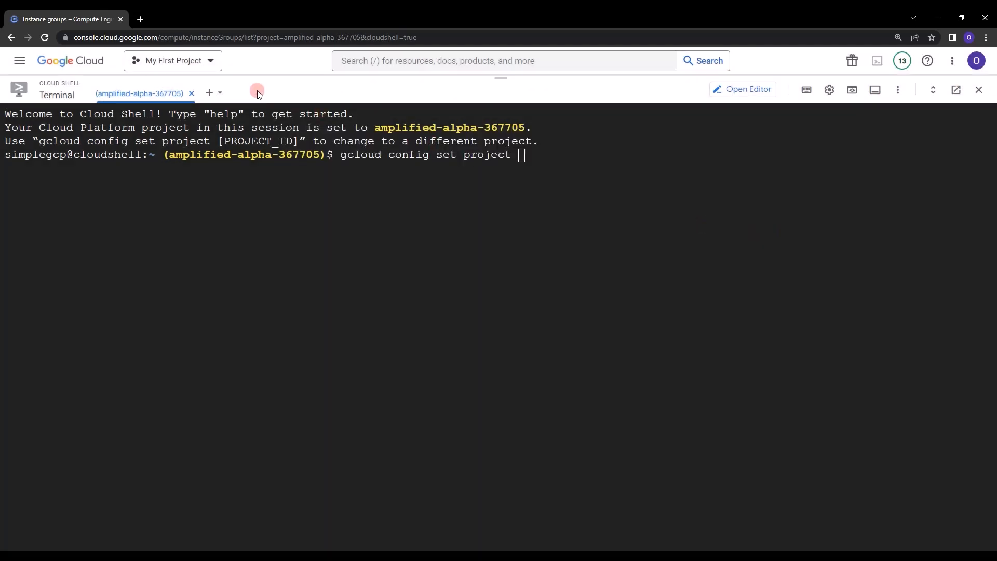
- Complete the command with project ID amplified-alpha-367705, run it, and authorize Cloud Shell to use the credentials
left_click(539, 156)
key("ctrl+v")
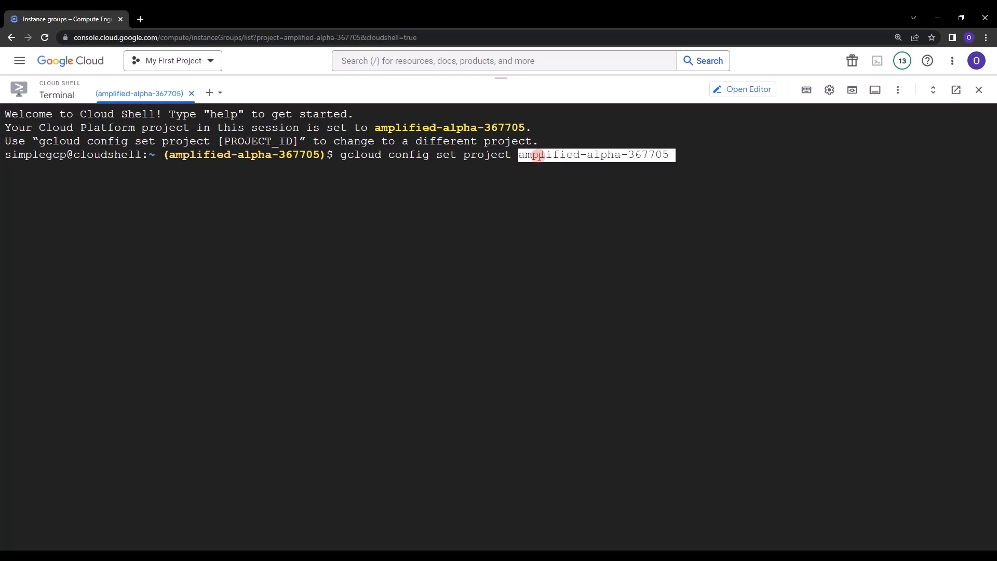
key("Return")
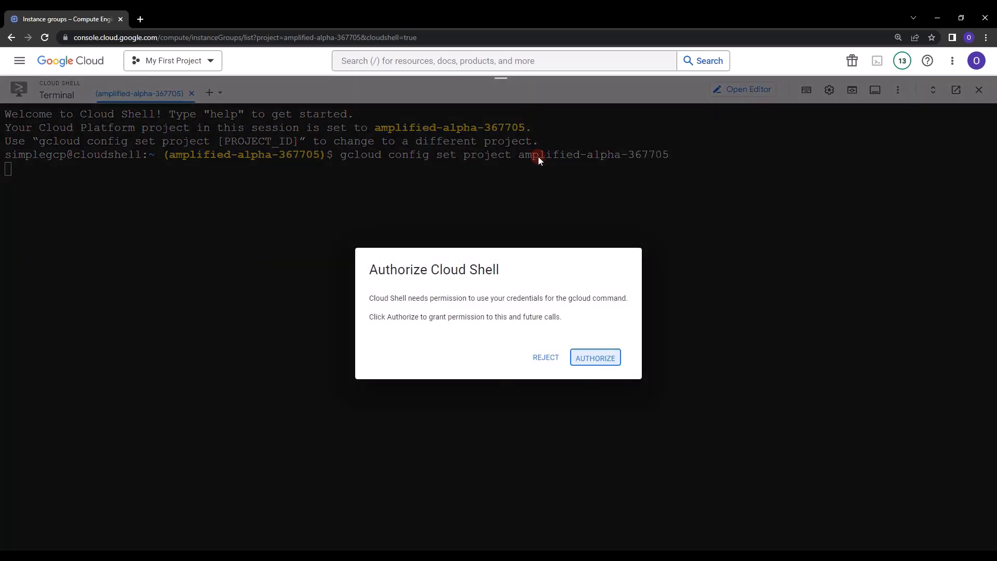
left_click(598, 357)
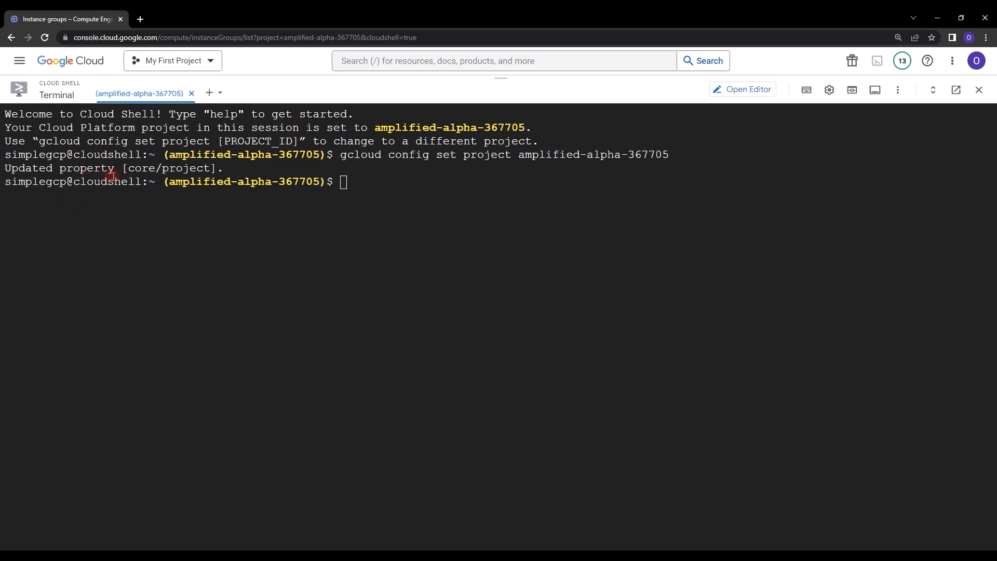
- Clear the terminal and list the managed instance groups with gcloud compute instance-groups managed list
left_click(396, 188)
key("ctrl+l")
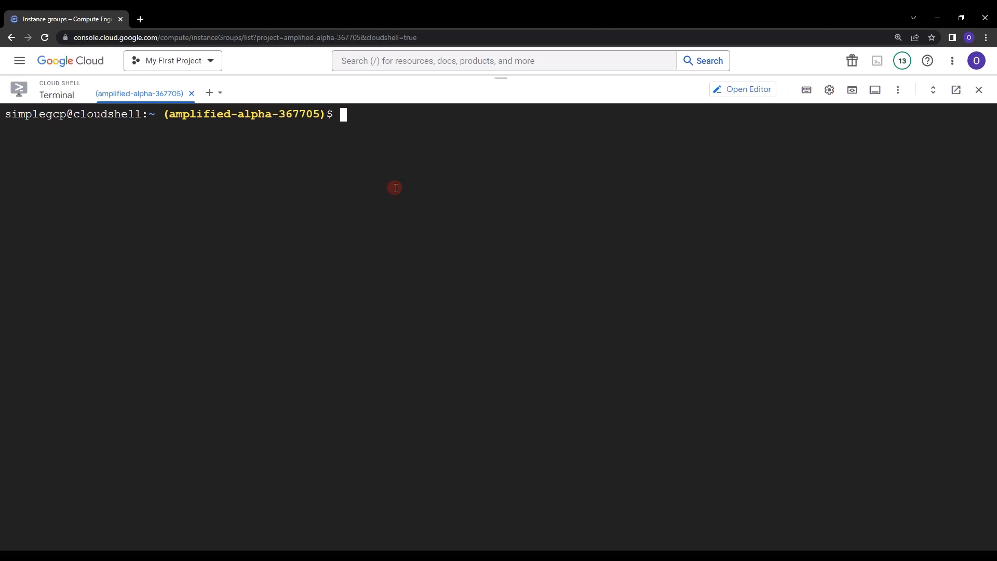
type("gc")
key("BackSpace")
type("cloud")
key("BackSpace")
key("BackSpace")
key("BackSpace")
key("BackSpace")
key("BackSpace")
type("cloud com")
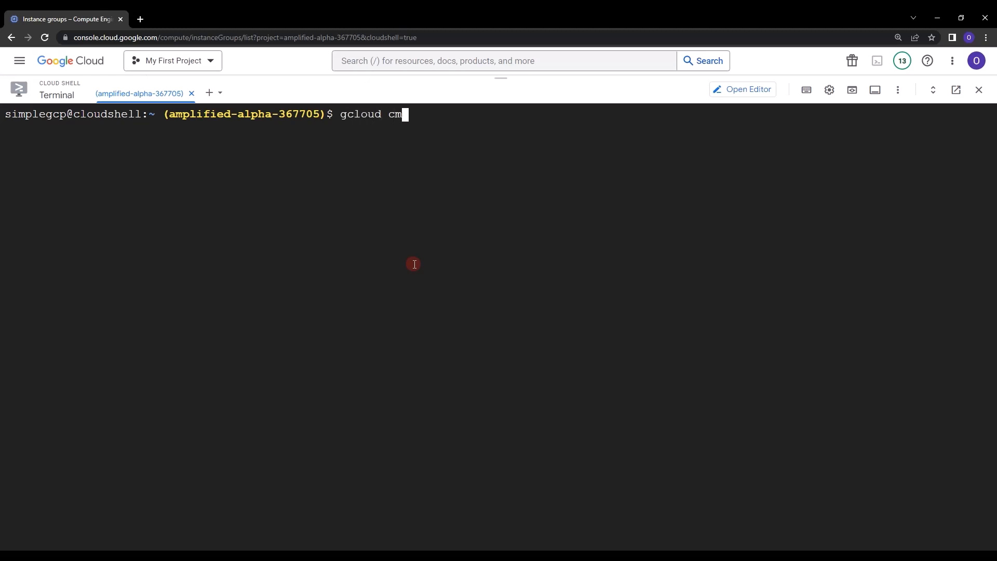
key("BackSpace")
type("ompute instanc")
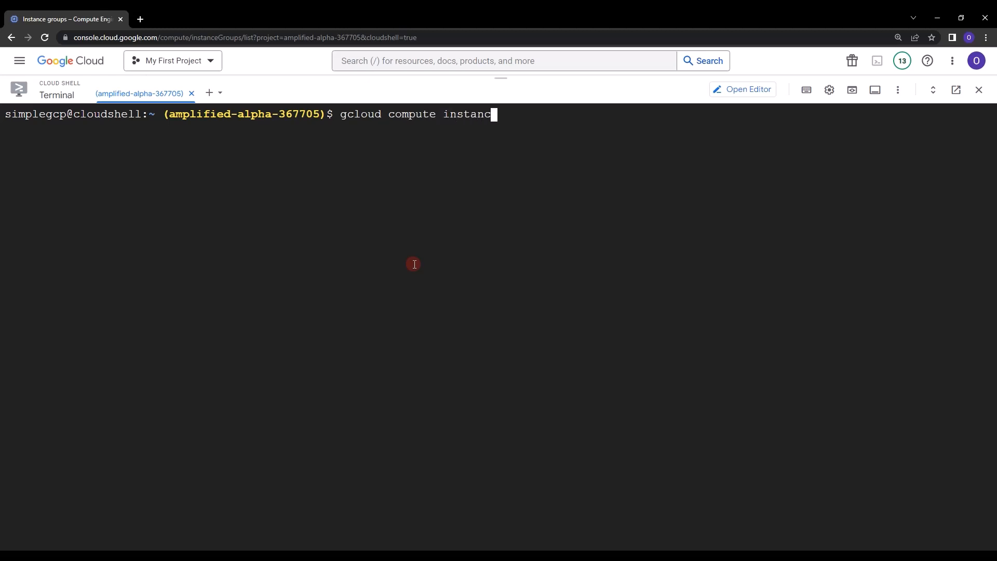
type("e-groups managed list")
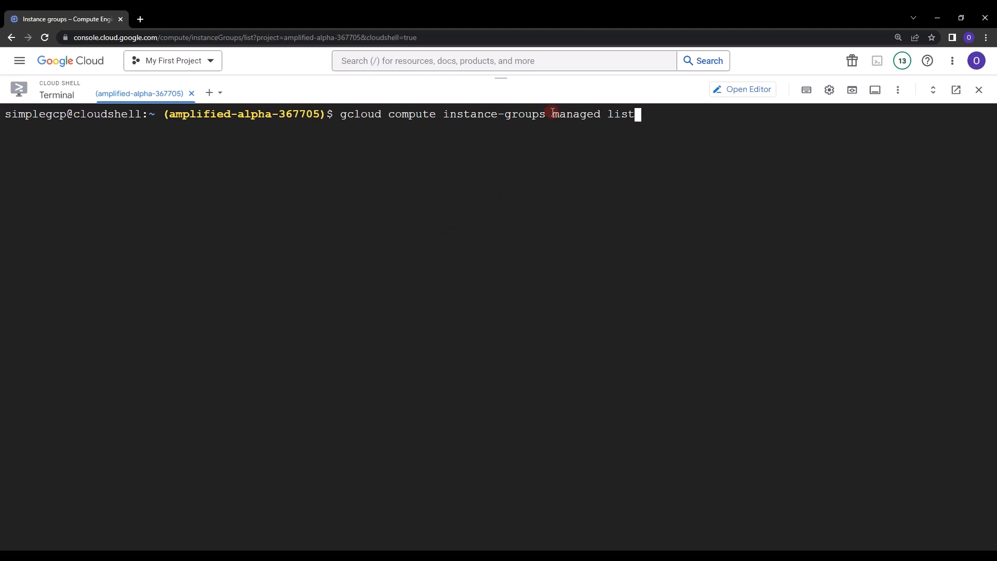
left_click_drag(553, 116, 602, 116)
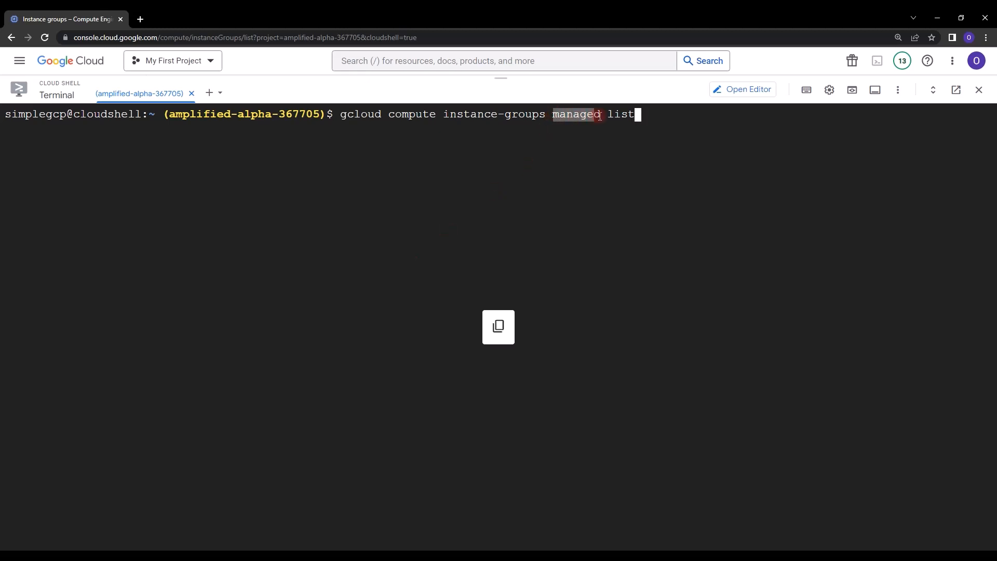
left_click(611, 116)
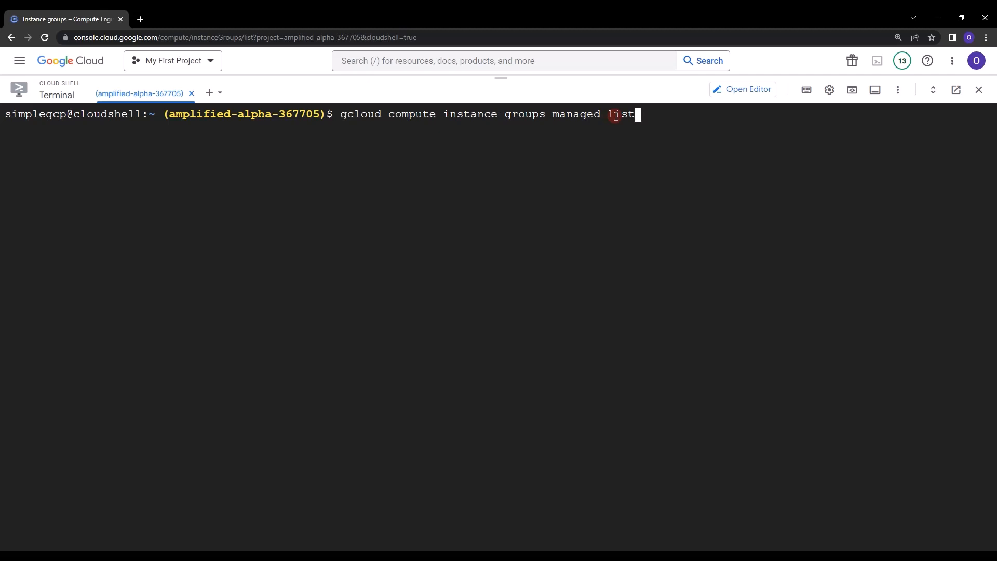
key("Return")
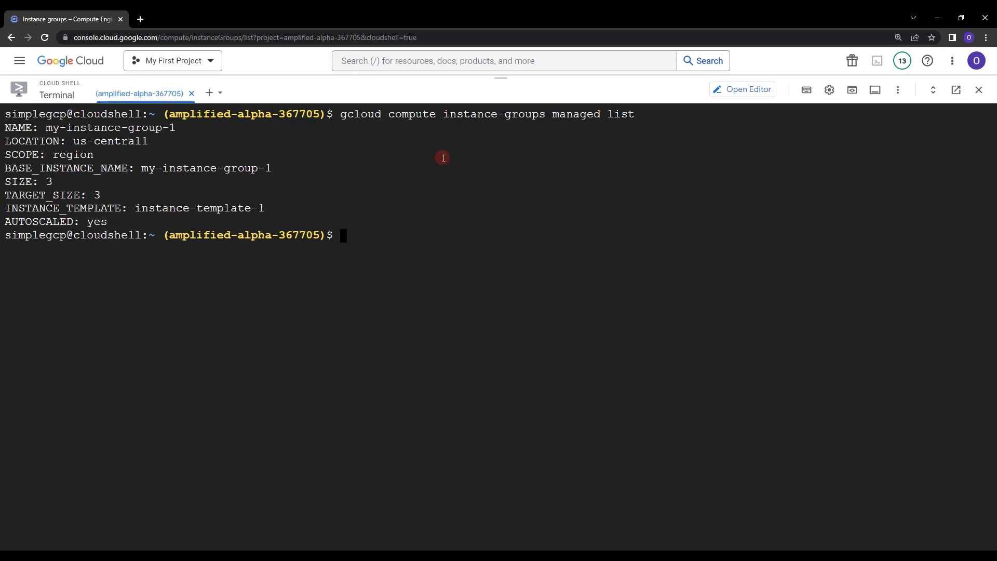
- Enter the command gcloud compute instance-groups managed create my-mig without running it
type("oud compute instance")
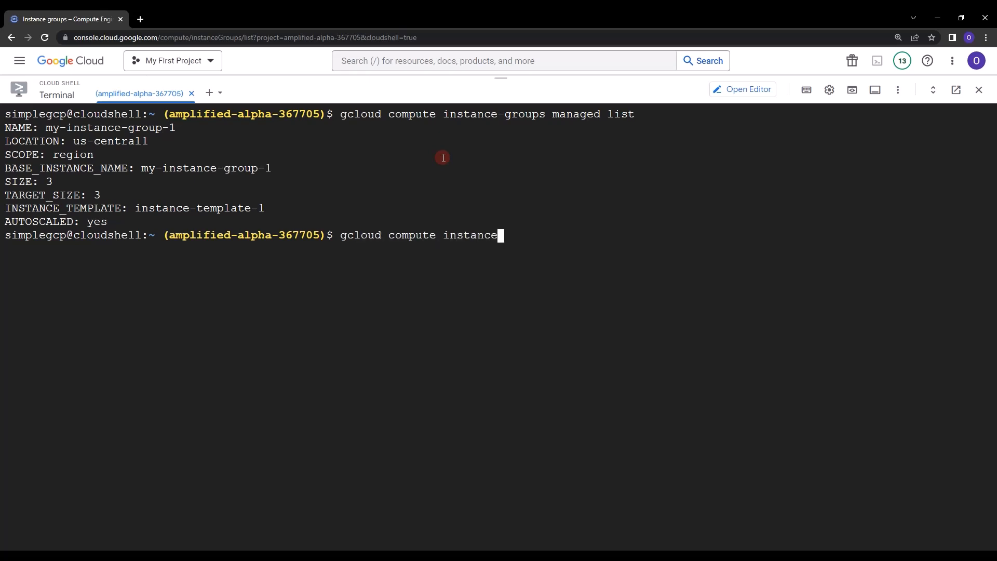
type("-")
key("BackSpace")
type("-groups manged")
key("BackSpace")
key("BackSpace")
key("BackSpace")
key("BackSpace")
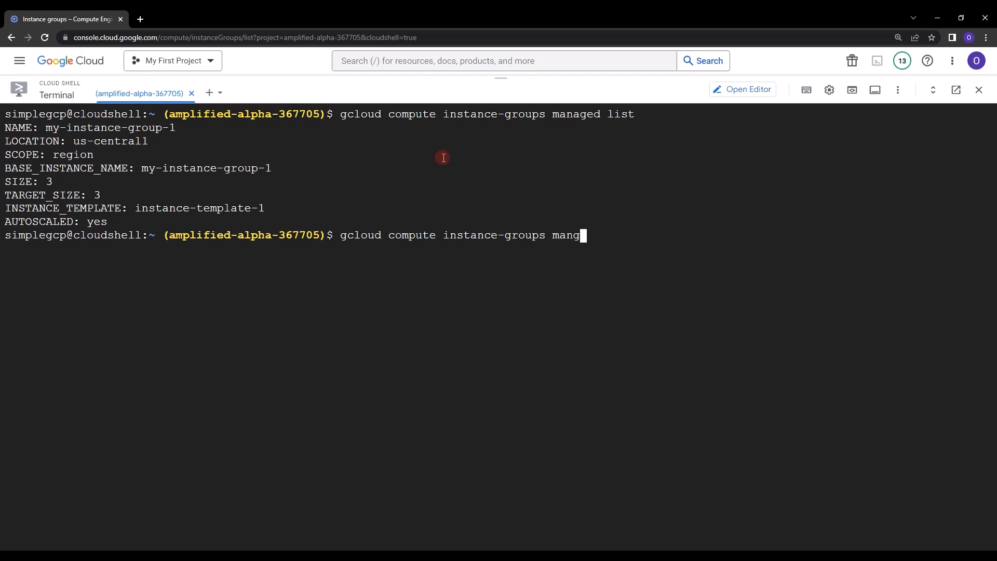
type("ahed")
key("BackSpace")
key("BackSpace")
key("BackSpace")
key("BackSpace")
type("ged create")
type("my-mig")
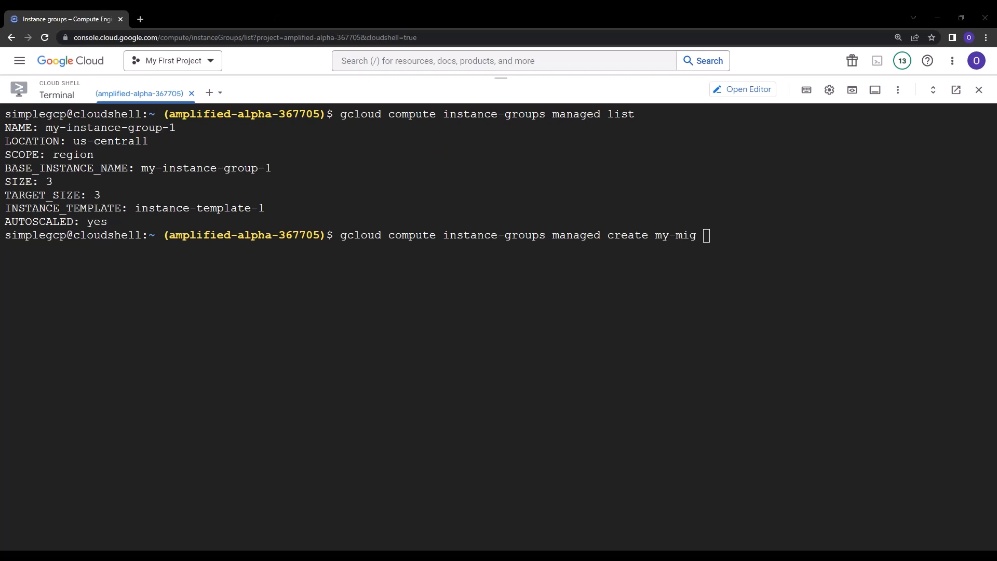
- Extend the create command with --zone us-central1-a and --template instance-template-1
left_click(772, 234)
type("--zone us-central")
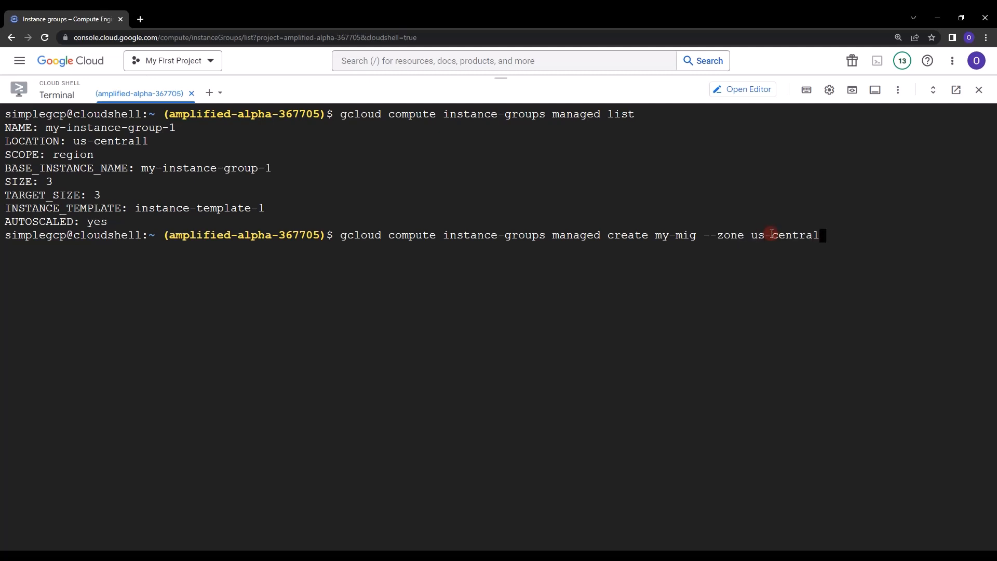
type("-a")
key("BackSpace")
key("BackSpace")
type("1-a --template instance")
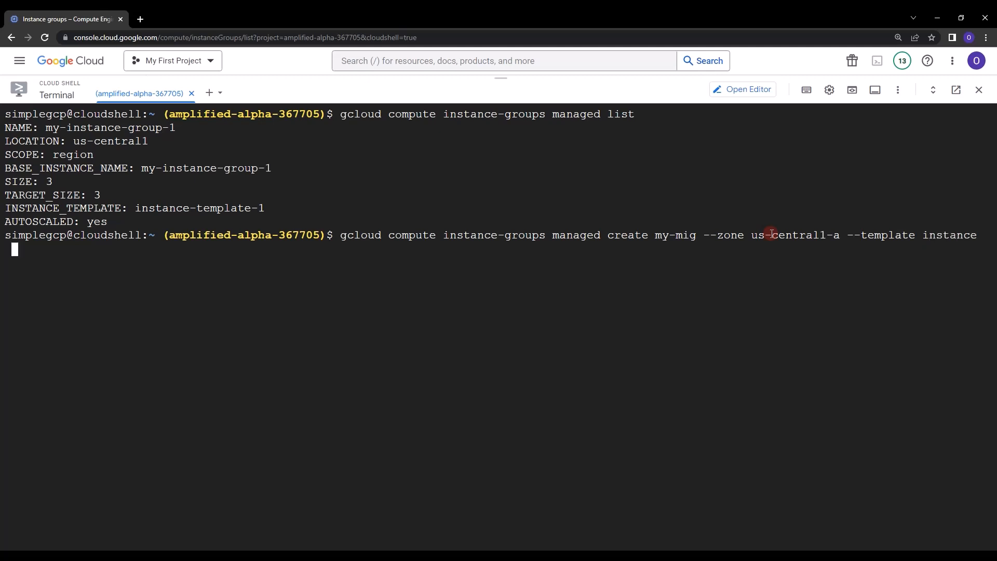
type("-template-1")
- Check the template's name on the Compute Engine instance templates page and restore the enlarged terminal
left_click_drag(507, 80, 474, 273)
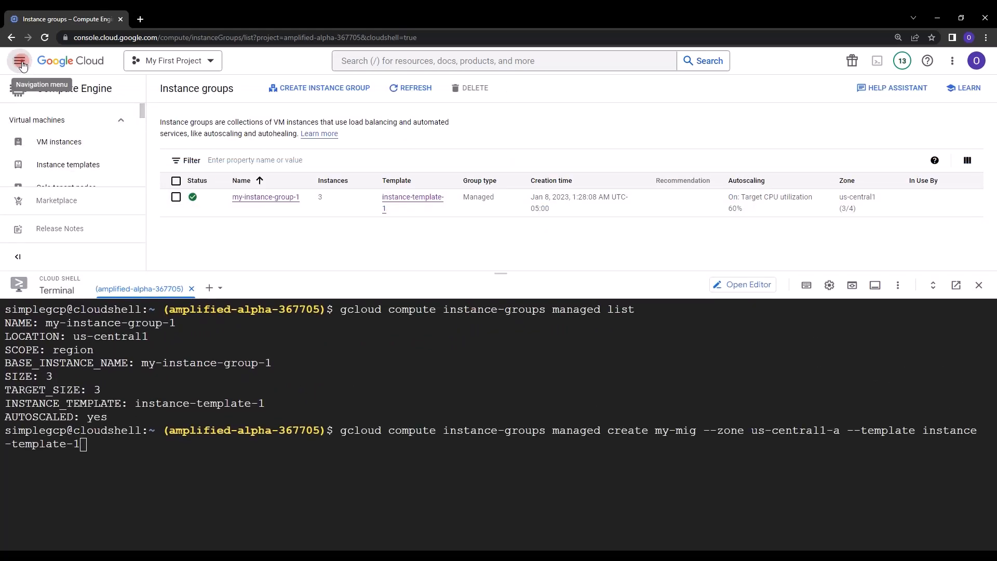
left_click(21, 62)
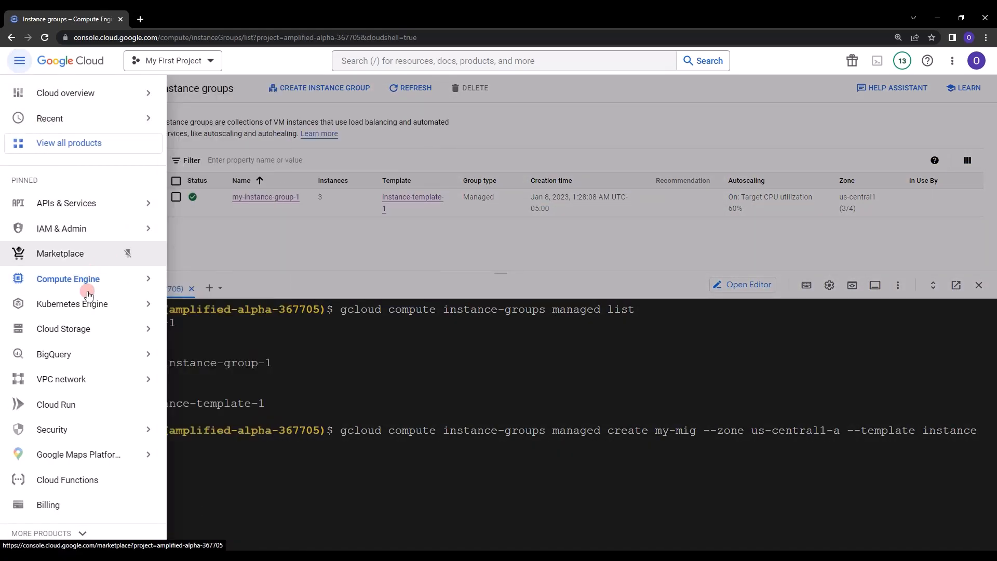
mouse_move(143, 277)
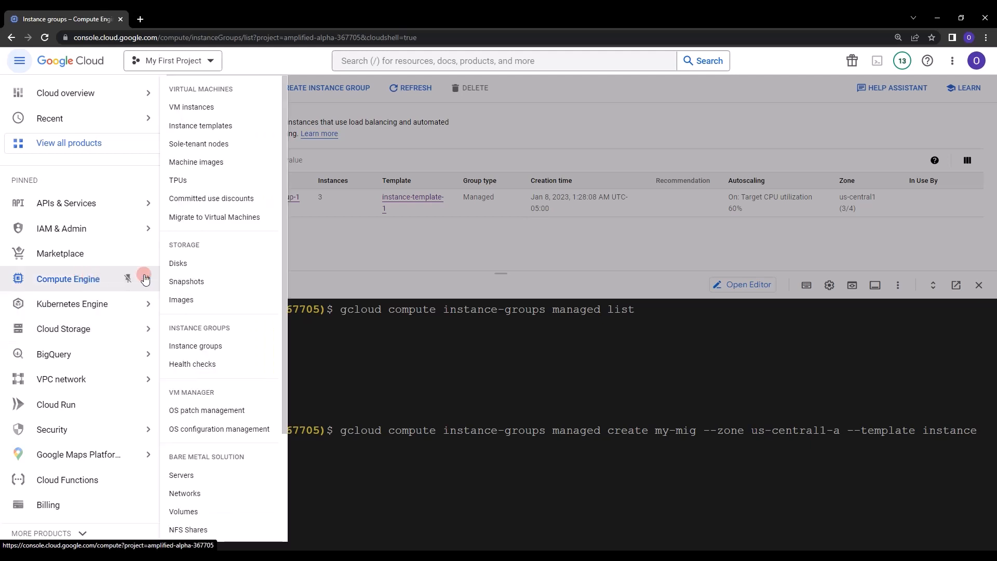
left_click(198, 129)
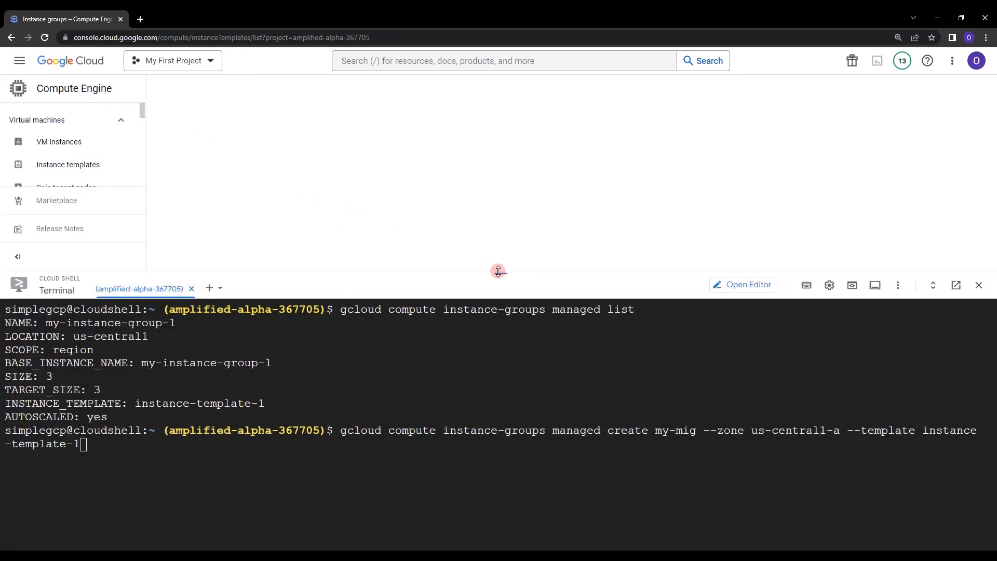
left_click_drag(500, 291, 498, 308)
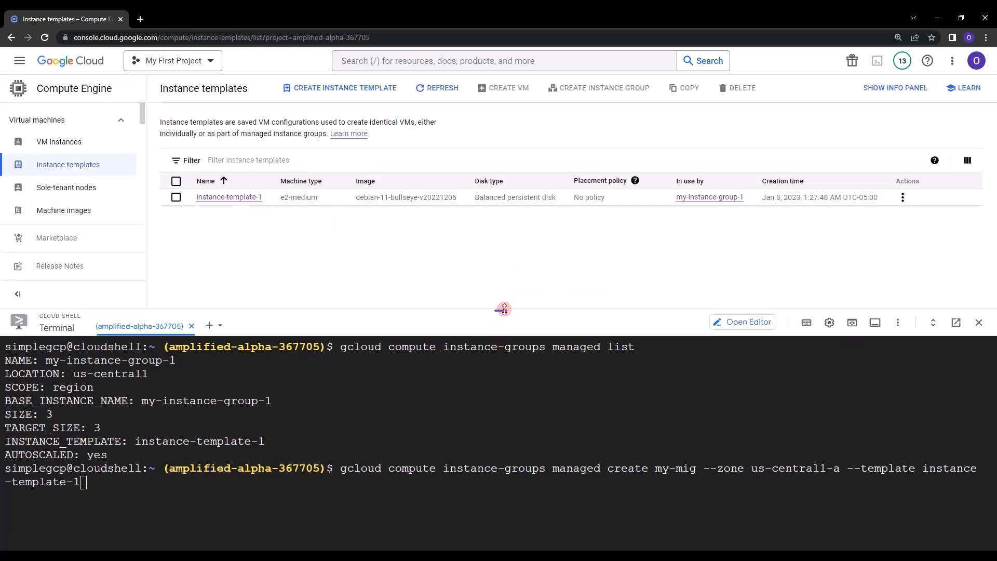
left_click_drag(507, 310, 465, 75)
- Append the --size flag without a value to the my-mig create command and try to run it
left_click(248, 251)
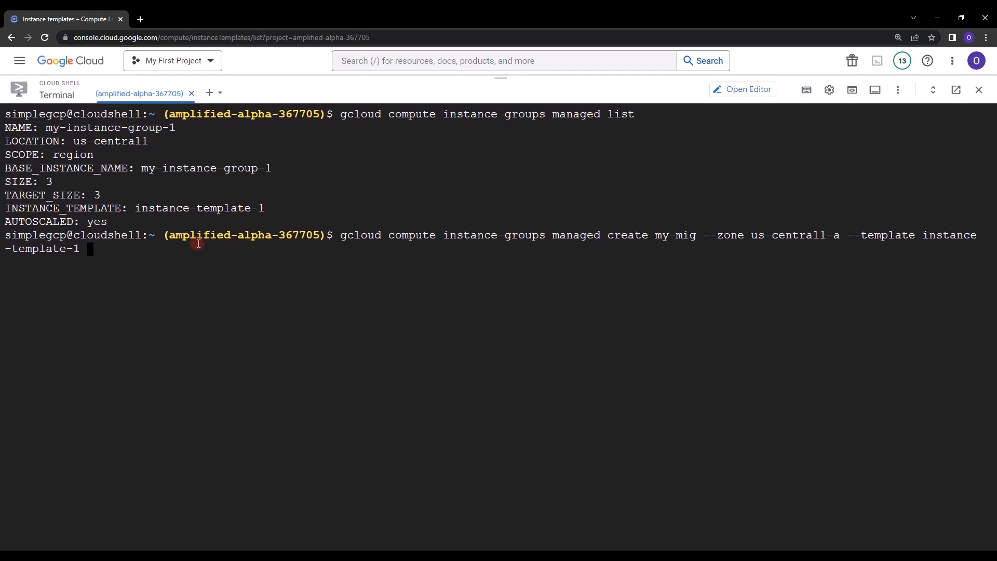
type("--size")
key("Return")
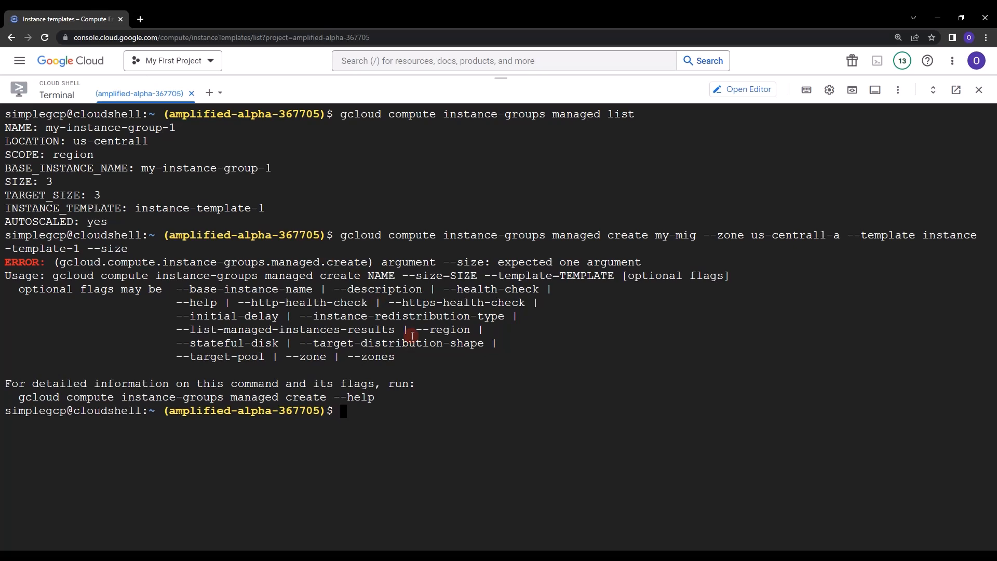
- Recall the my-mig create command, set its --size to 1, and run it
key("Up")
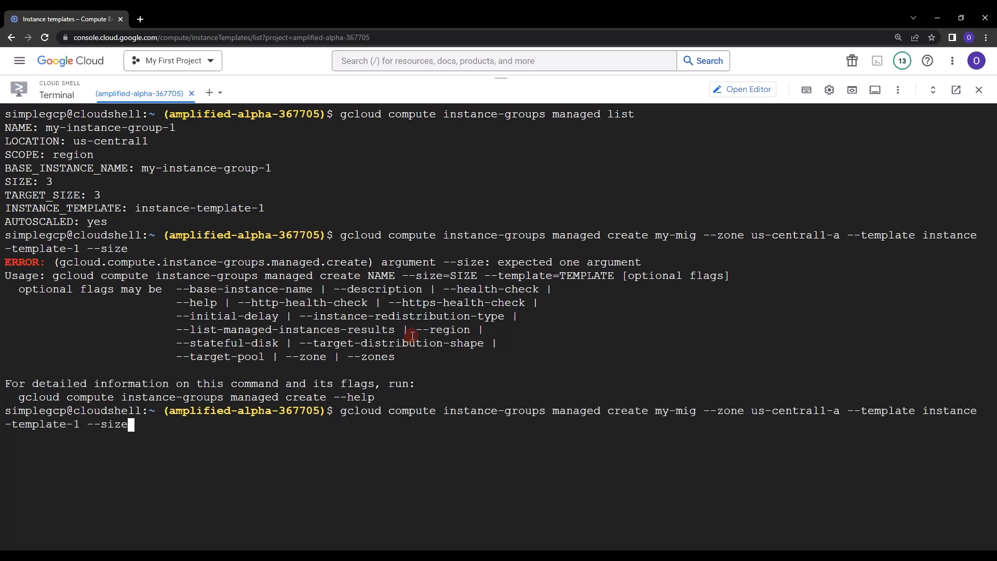
type("1")
key("Return")
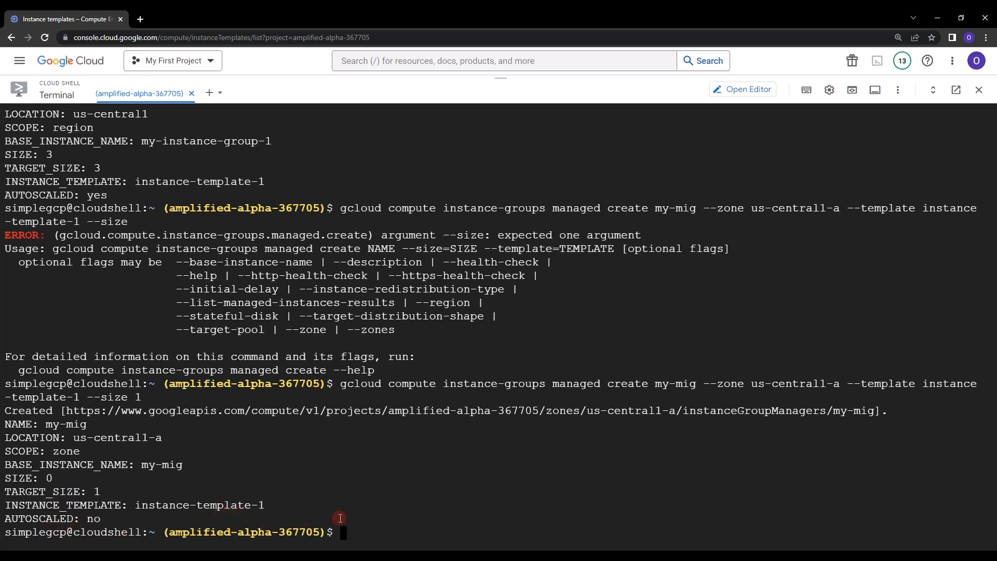
- Rerun the managed instance group listing and inspect the names my-instance-group-1 and my-mig in its output
key("Up")
key("Up")
key("Up")
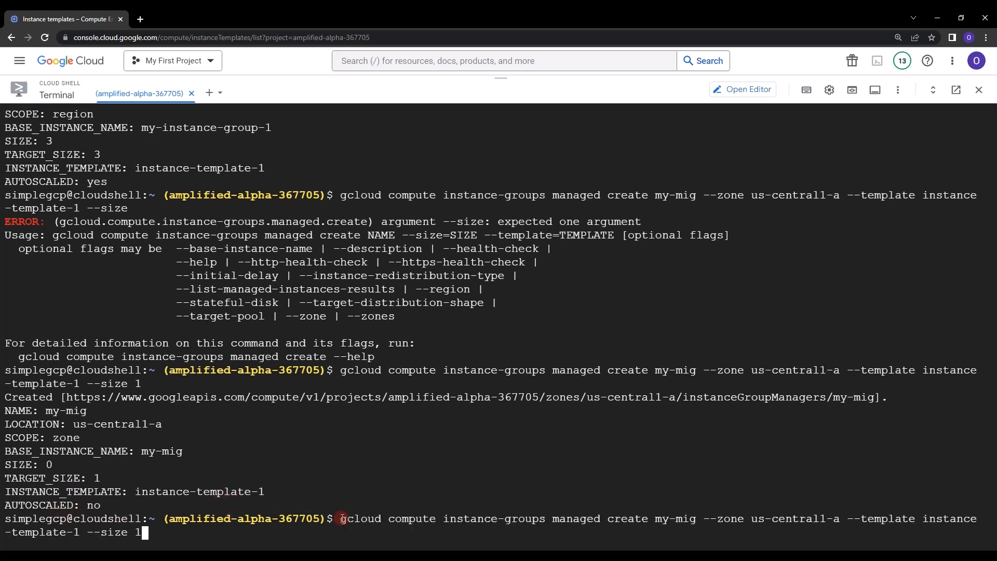
key("Up")
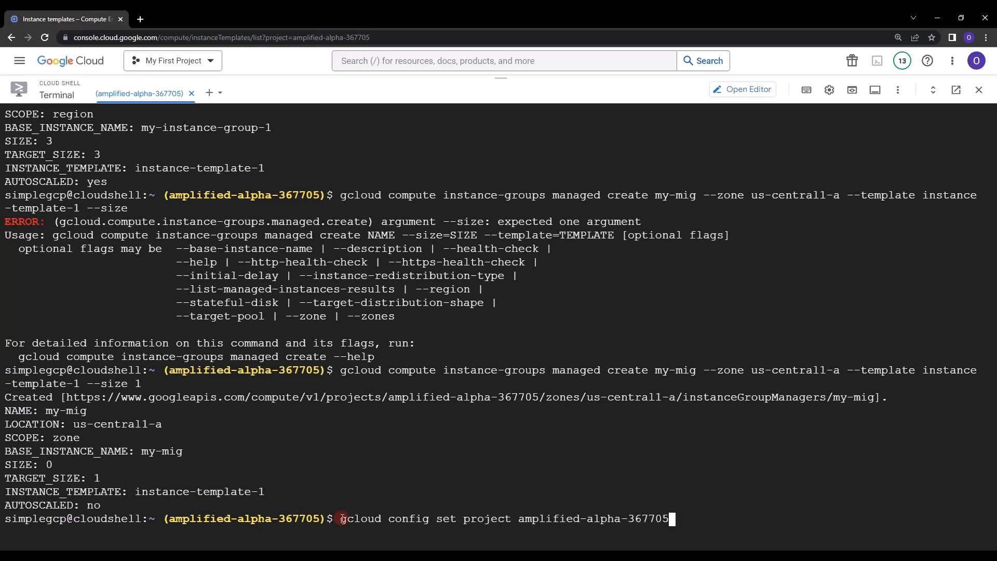
key("Down")
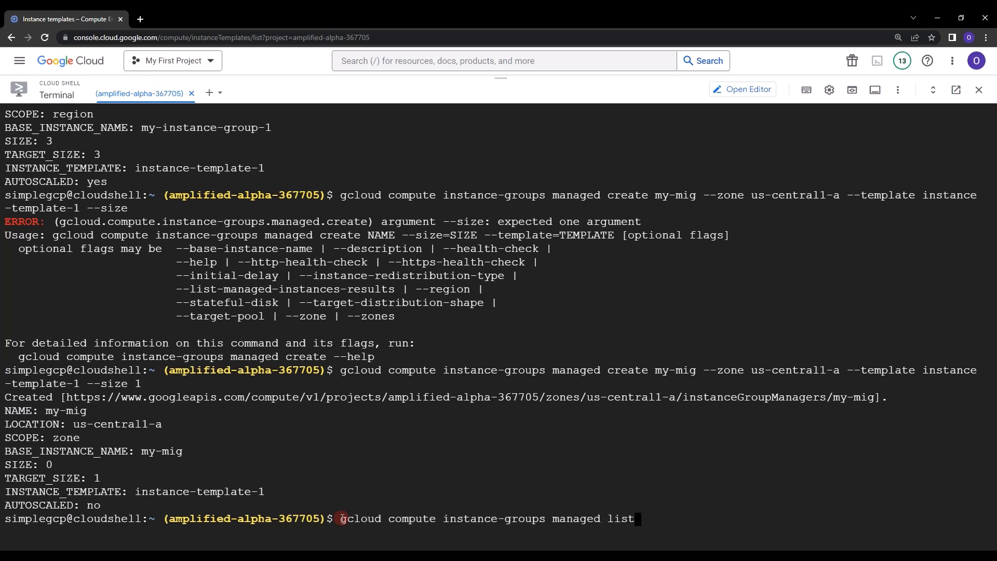
key("Return")
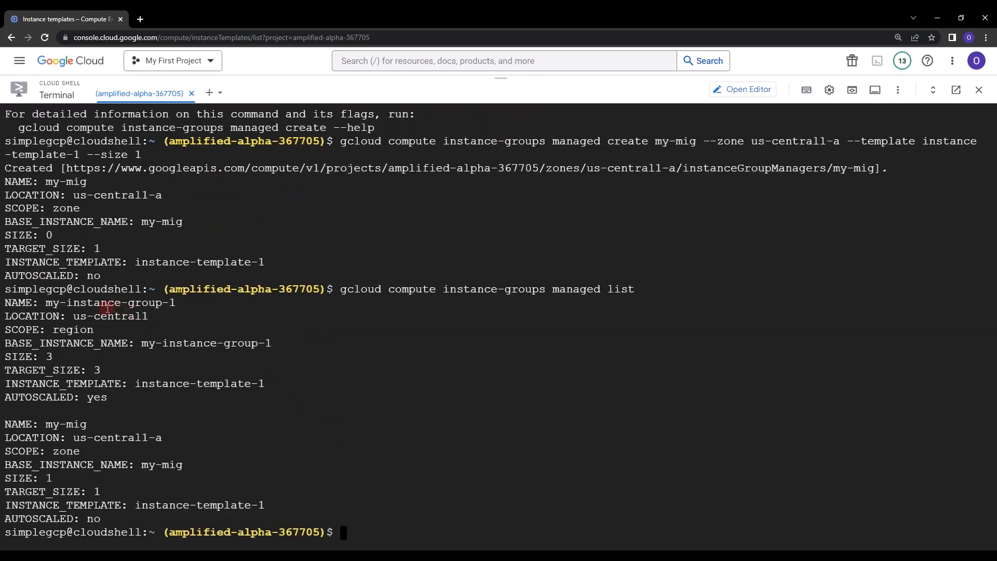
left_click_drag(15, 302, 173, 301)
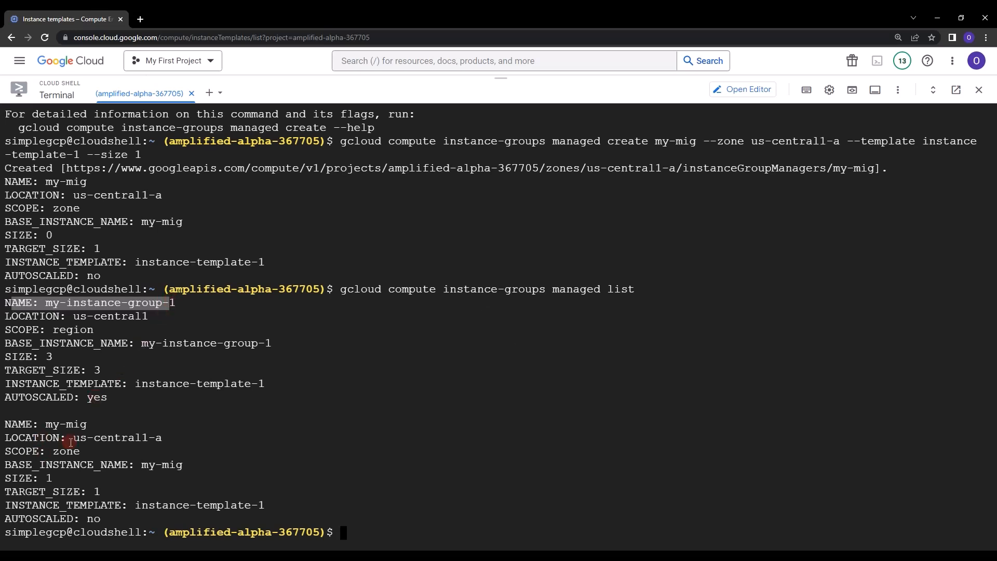
left_click_drag(46, 425, 93, 427)
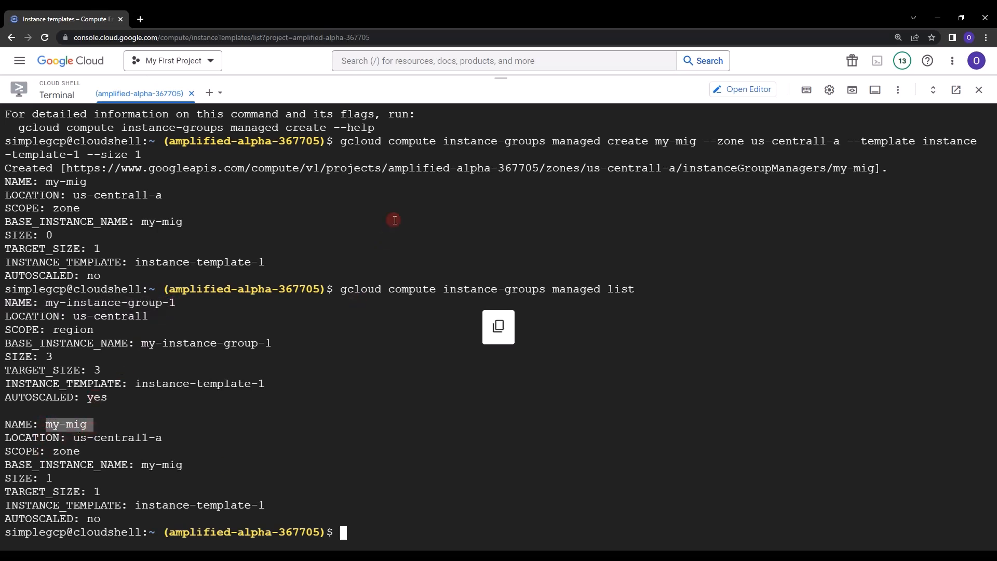
- Open the Compute Engine Instance groups page to check that my-mig is listed, and enlarge the terminal again
left_click_drag(505, 80, 466, 367)
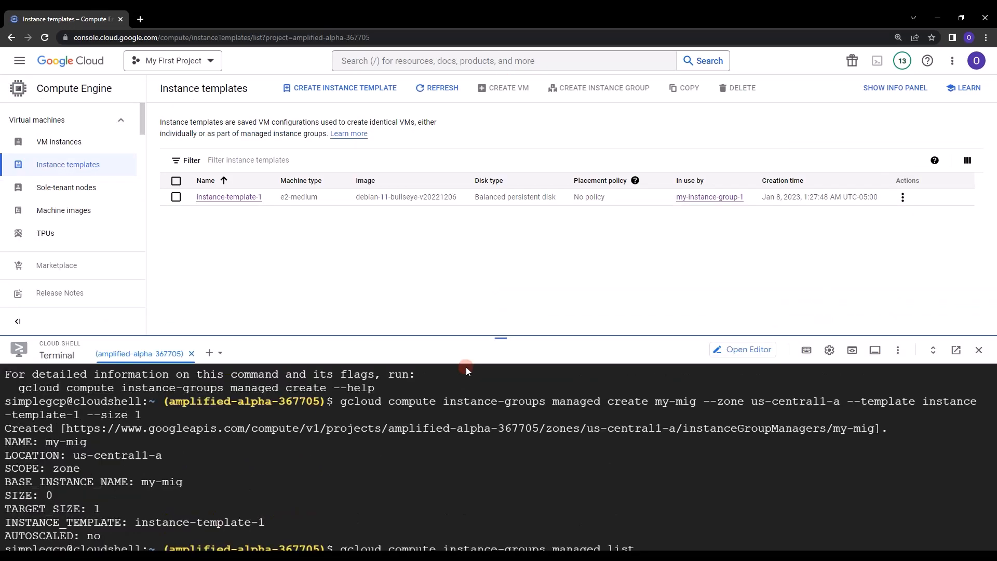
scroll(72, 209, "down", 5)
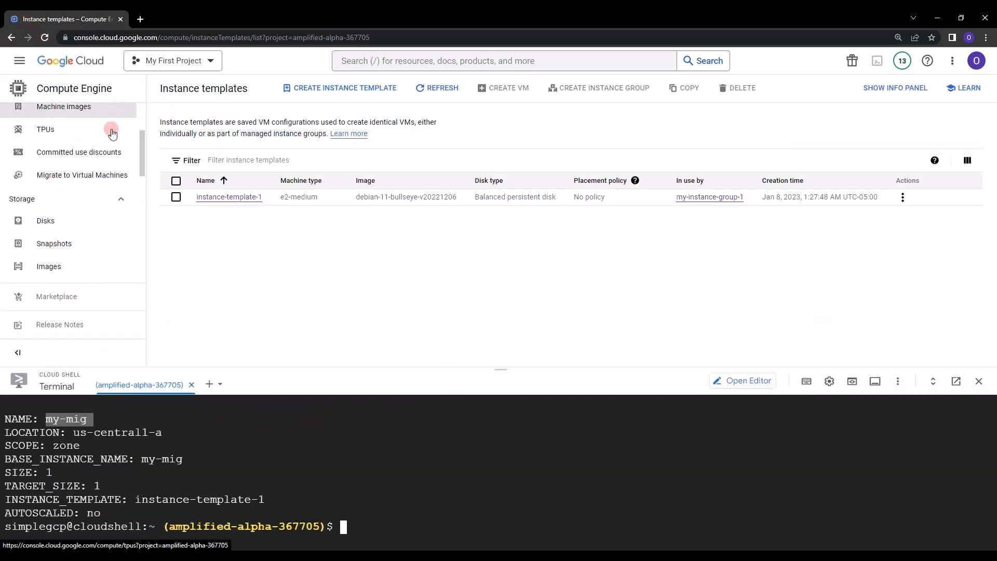
left_click(93, 156)
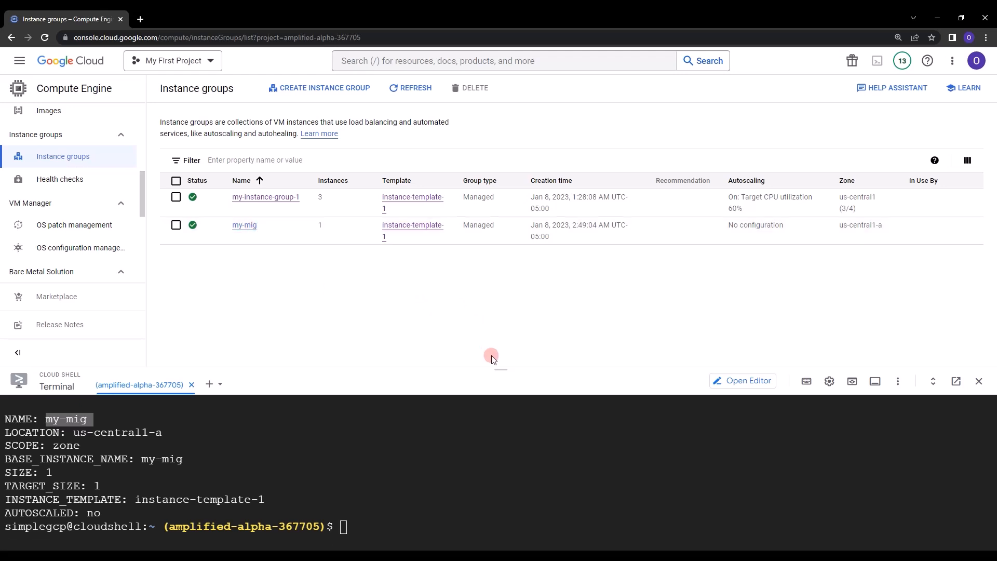
left_click_drag(499, 367, 490, 330)
left_click_drag(458, 218, 454, 112)
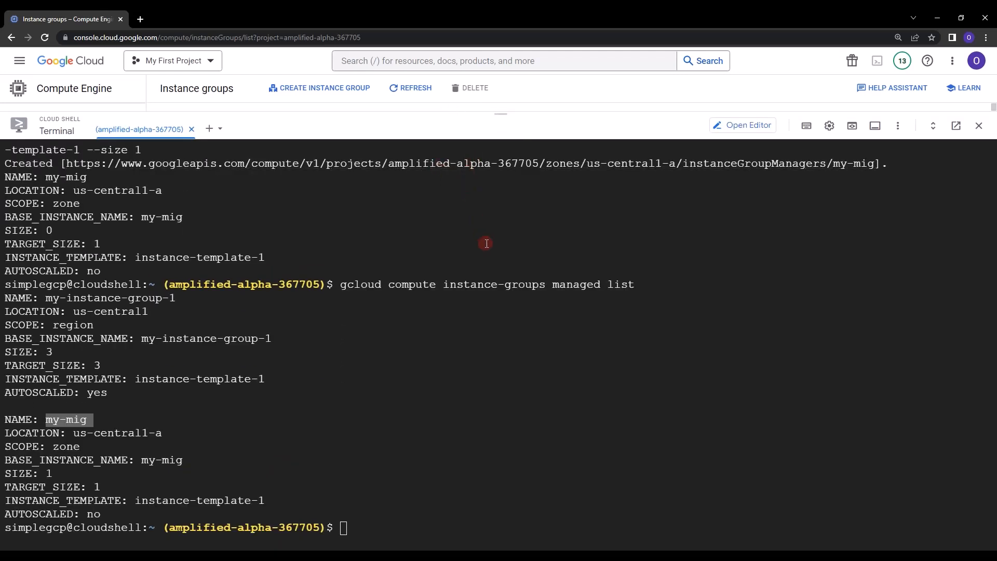
left_click(364, 481)
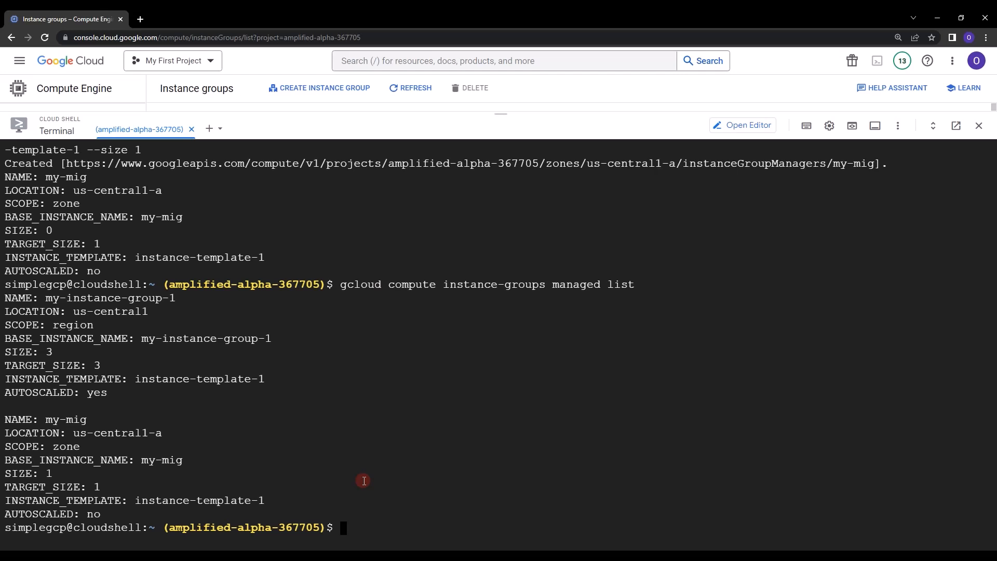
key("Up")
key("Up")
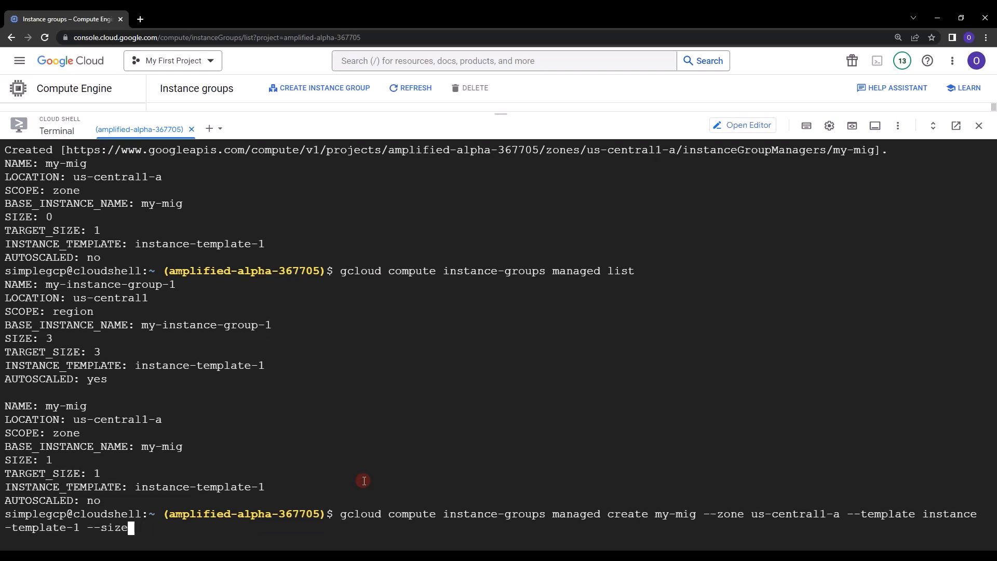
key("Down")
key("BackSpace")
key("BackSpace")
key("BackSpace")
key("BackSpace")
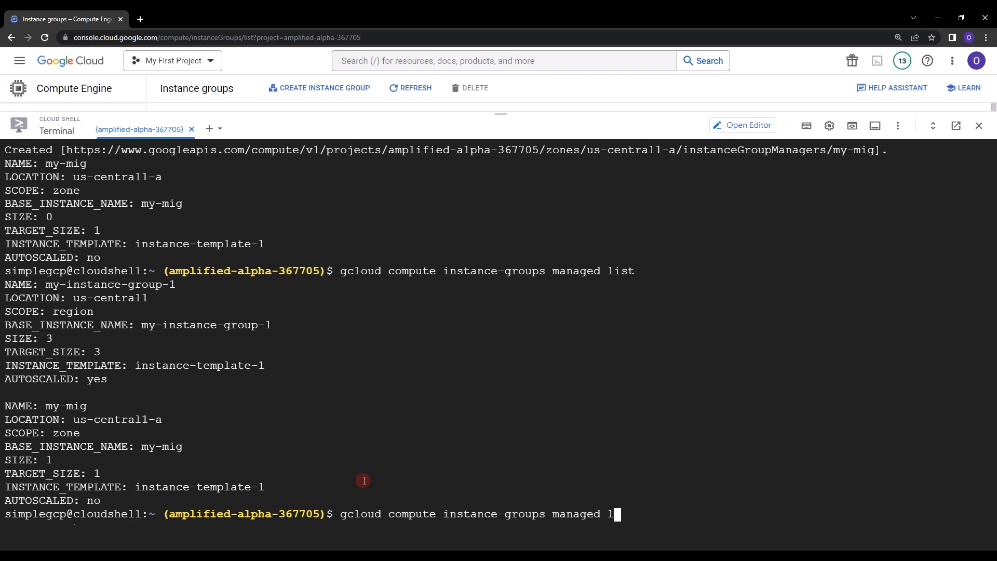
type("delete")
key("BackSpace")
key("BackSpace")
key("BackSpace")
key("BackSpace")
key("BackSpace")
key("BackSpace")
type("describe")
key("BackSpace")
key("BackSpace")
key("BackSpace")
key("BackSpace")
key("BackSpace")
key("BackSpace")
key("BackSpace")
key("BackSpace")
key("BackSpace")
type("l")
key("BackSpace")
key("BackSpace")
key("BackSpace")
key("BackSpace")
key("BackSpace")
key("BackSpace")
key("BackSpace")
key("BackSpace")
key("BackSpace")
key("BackSpace")
key("BackSpace")
key("BackSpace")
key("BackSpace")
key("BackSpace")
key("BackSpace")
key("BackSpace")
key("BackSpace")
key("BackSpace")
key("BackSpace")
key("BackSpace")
key("BackSpace")
key("BackSpace")
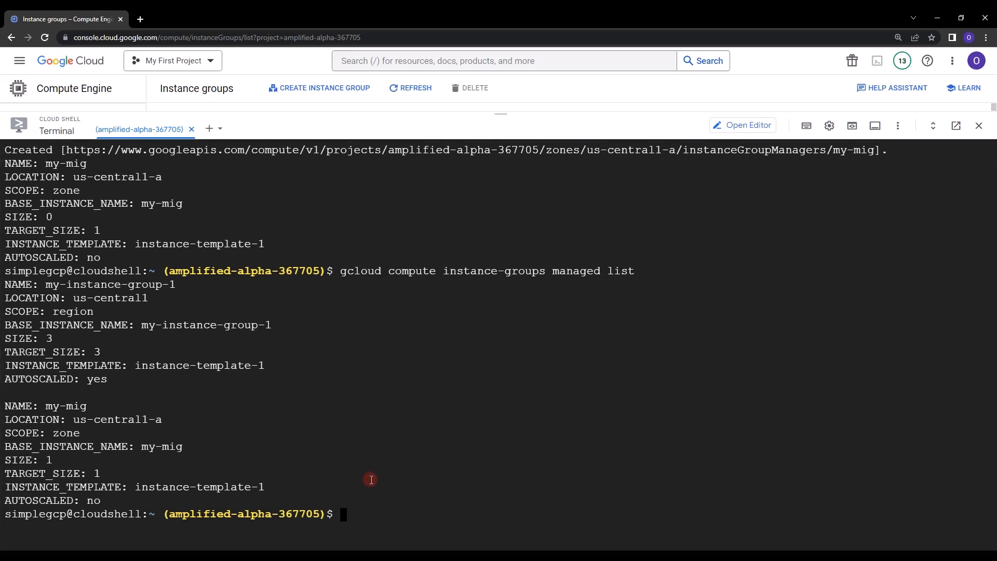
- Recall an earlier managed instance group command and trim it back to "gcloud compute instance-groups managed"
key("Up")
key("Up")
key("Up")
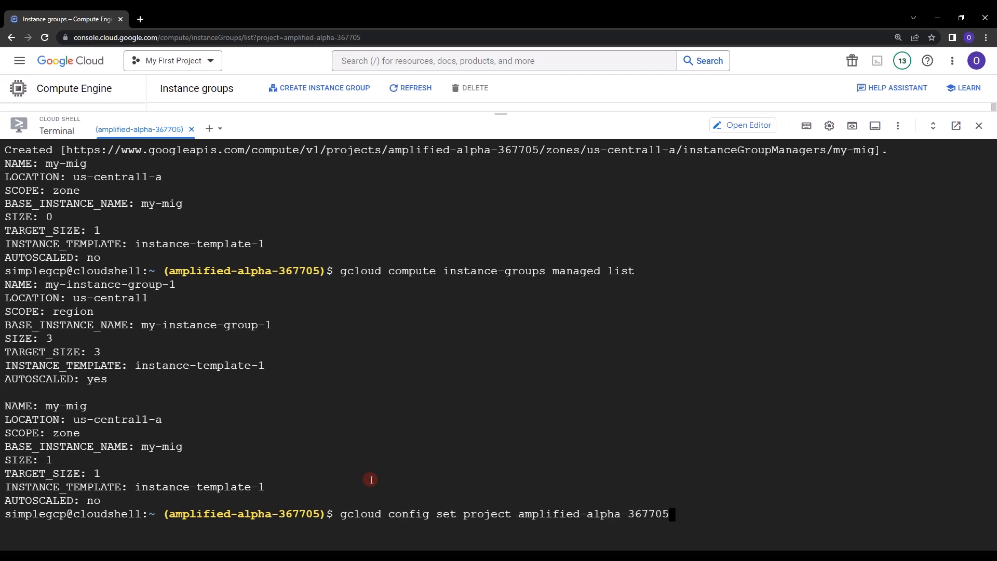
key("Up")
key("Up")
key("Down")
key("Down")
key("Down")
key("Down")
key("Down")
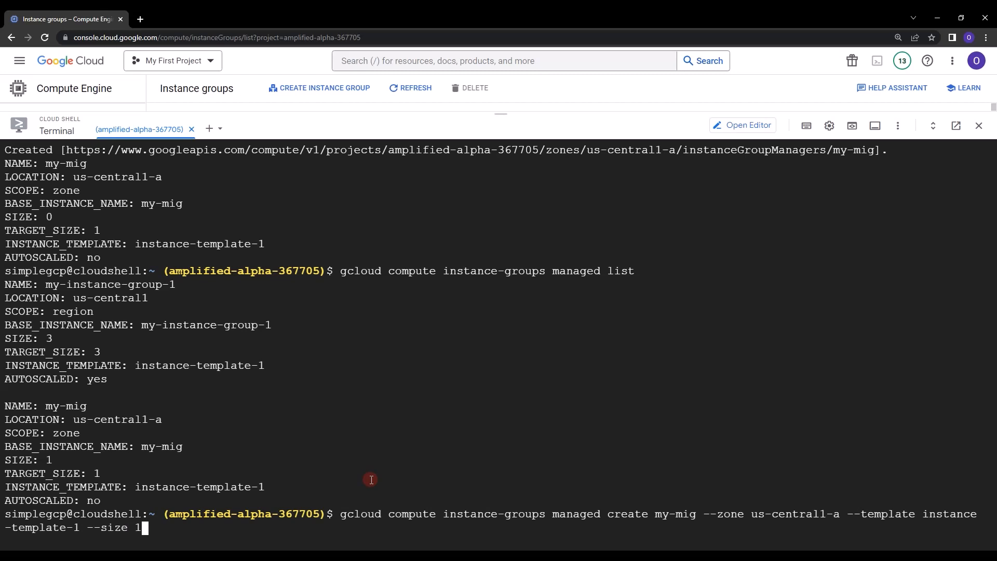
key("BackSpace")
key("BackSpace")
key("BackSpace")
key("BackSpace")
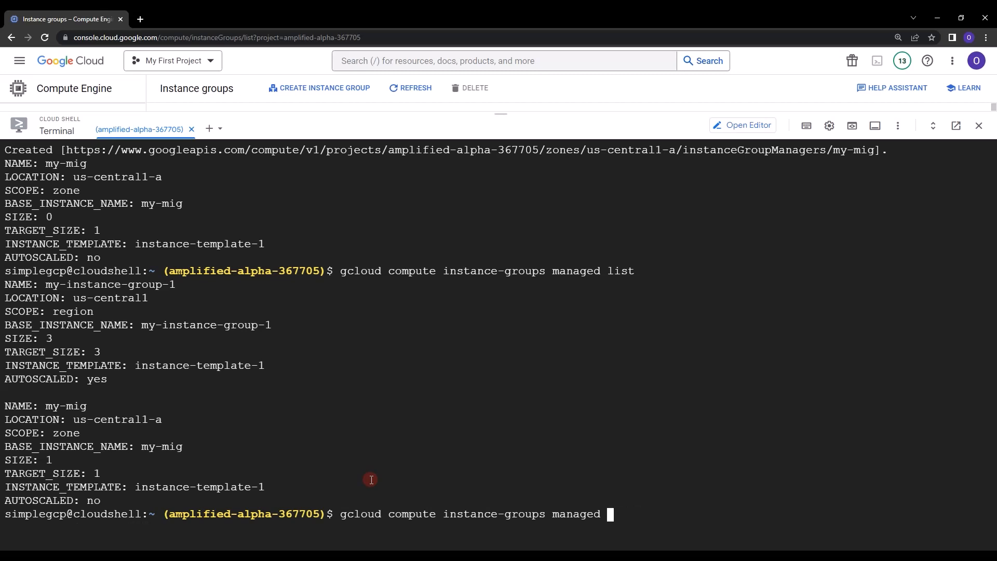
- Complete the command as set-autoscaling my-mig with --max-num-replicas=2 and --zone us-central1-a, and run it
type("set-autp")
key("BackSpace")
type("oscaling my-")
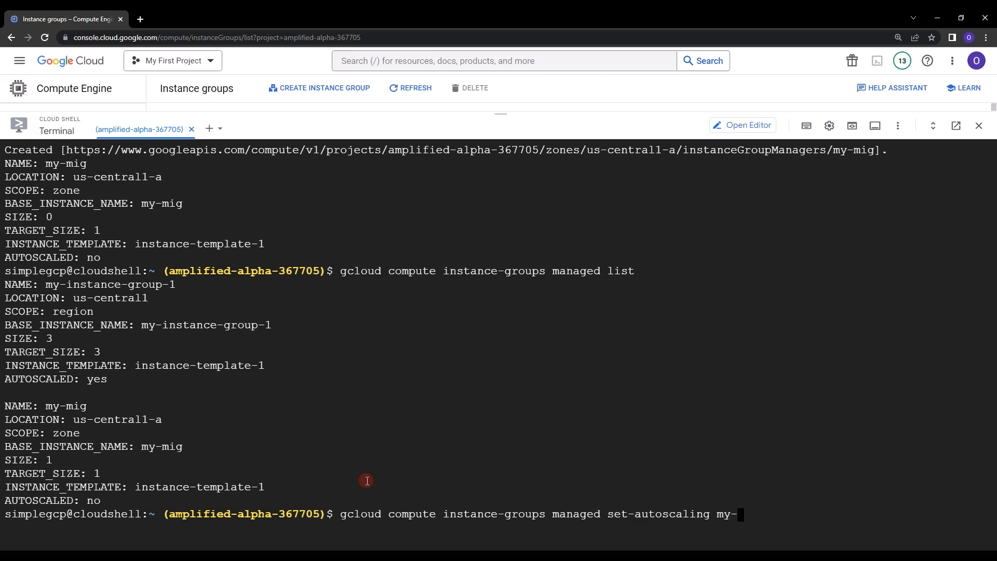
key("BackSpace")
type("-mig --max-num-replicas=2")
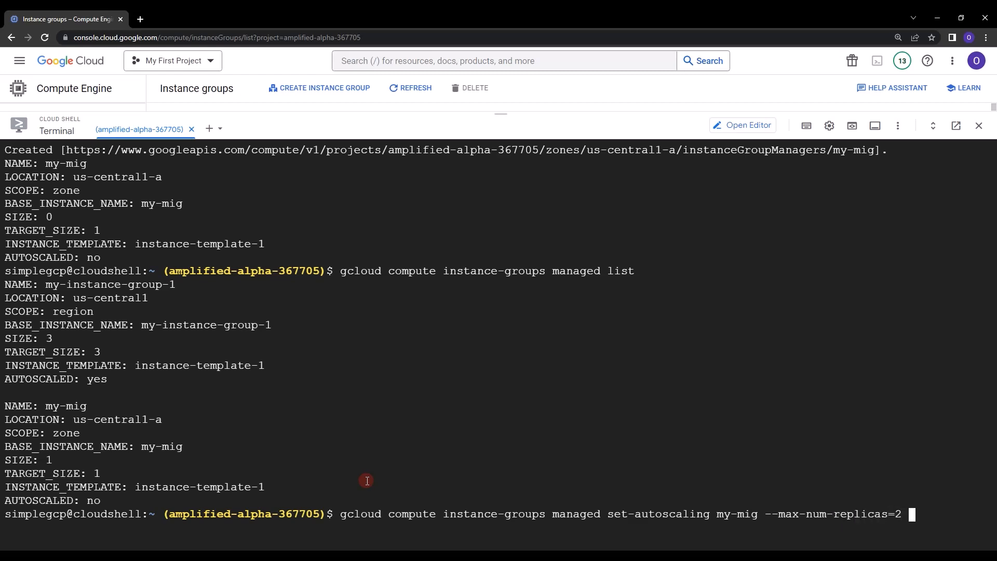
type(" --zone us-cent")
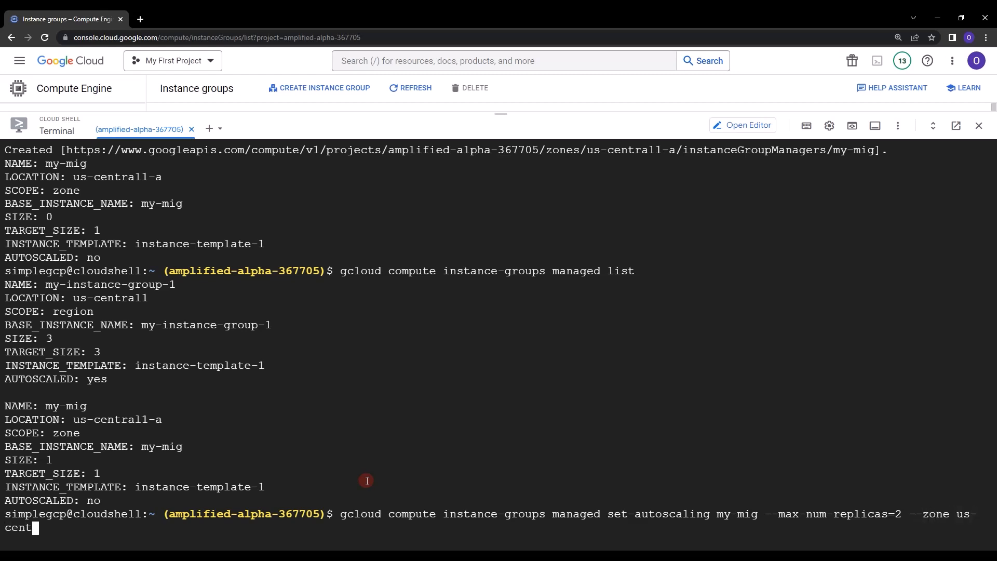
type("ral1-a")
key("Return")
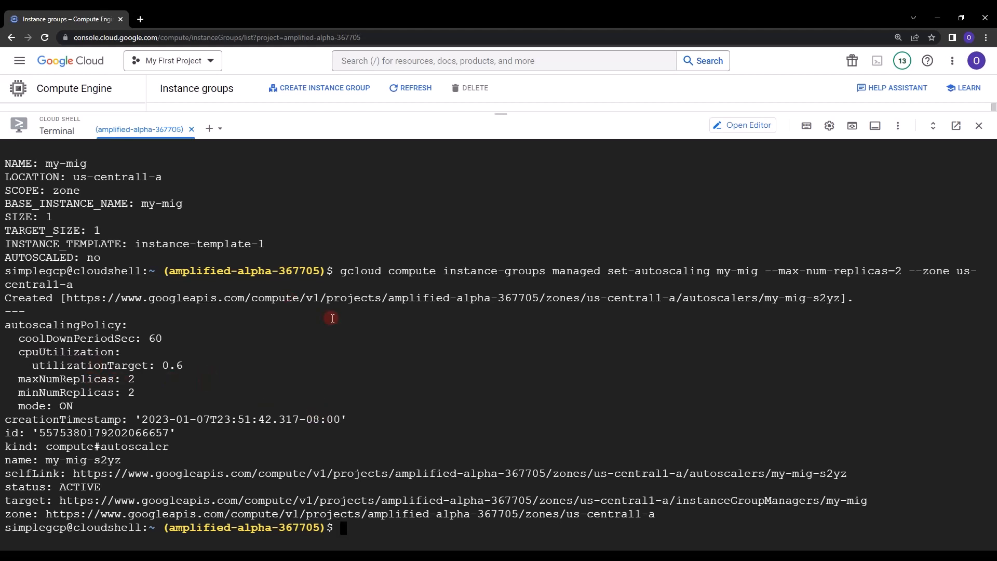
- Rerun the managed instance group listing and inspect the AUTOSCALED value of my-mig
key("Up")
key("Up")
key("Up")
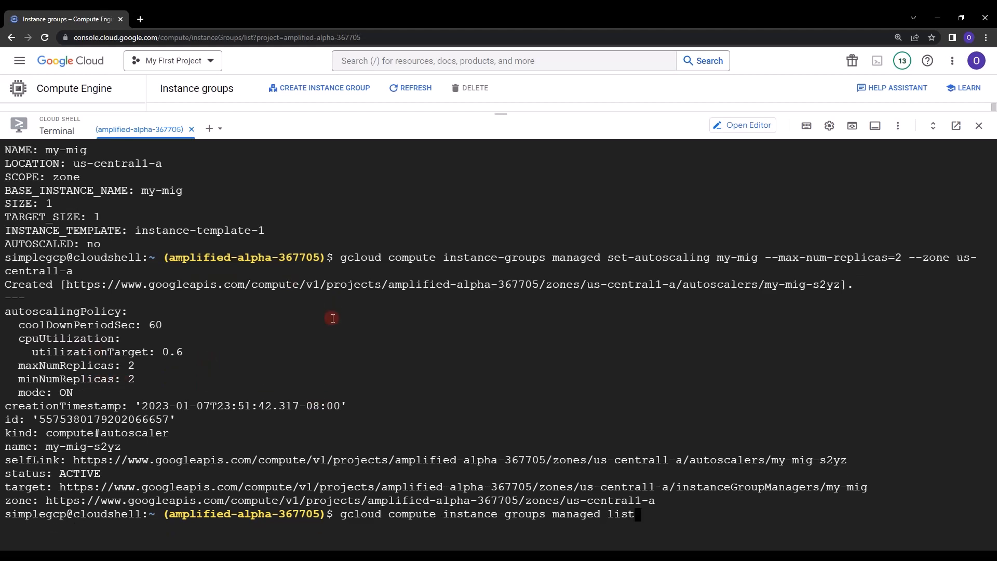
key("Down")
key("Return")
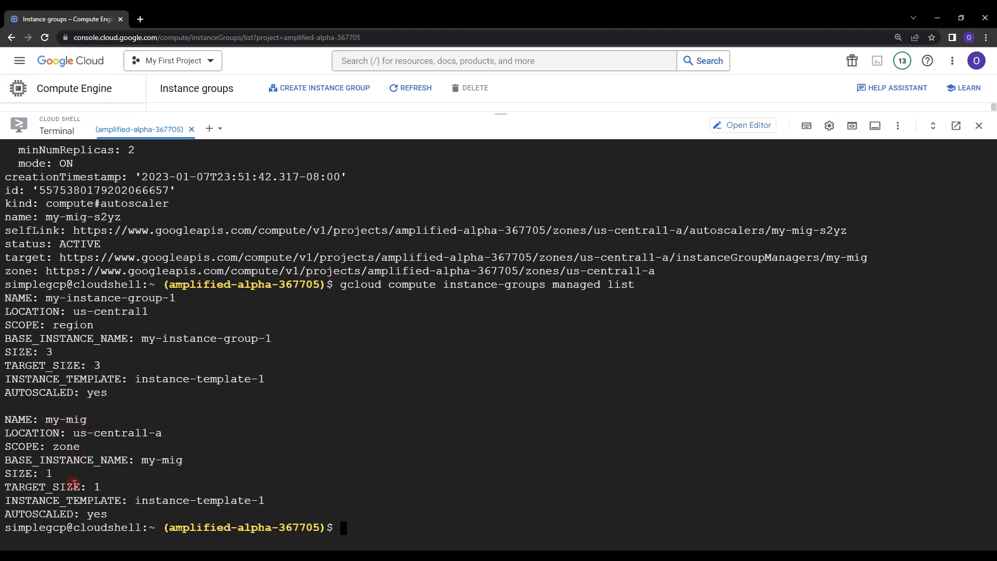
left_click_drag(5, 515, 128, 520)
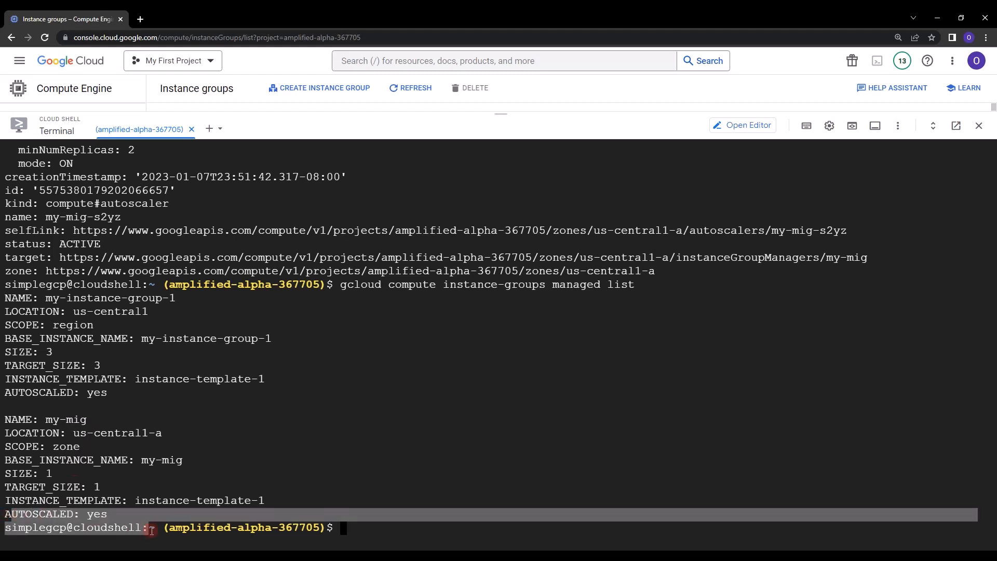
left_click(129, 519)
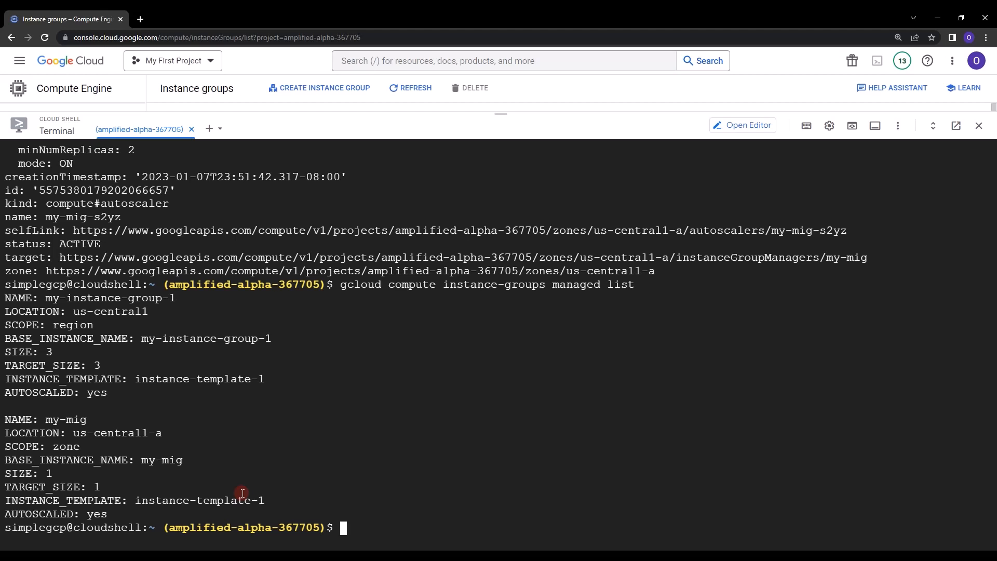
- Recall the set-autoscaling command for my-mig and change its subcommand to stop-autoscaling
key("ctrl+v")
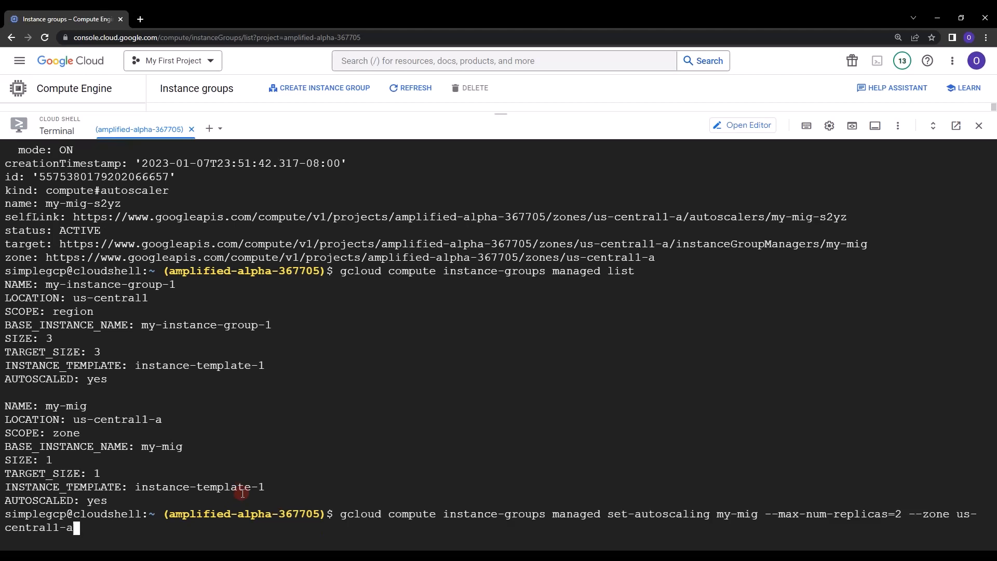
key("Up")
key("Down")
key("Left")
key("Left")
key("Left")
key("Left")
key("Left")
key("Left")
key("Left")
key("Left")
key("Left")
key("Left")
key("Left")
key("Left")
key("Left")
key("Left")
key("Left")
key("Left")
key("Left")
key("Left")
key("Left")
key("Left")
key("Left")
key("Left")
key("Left")
key("Left")
key("Left")
key("Left")
key("Left")
key("Left")
key("Left")
key("Left")
key("Left")
key("Left")
key("Left")
key("Left")
key("Left")
key("Left")
key("Left")
key("Left")
key("Left")
key("Left")
key("Left")
key("Right")
key("BackSpace")
key("BackSpace")
type("top")
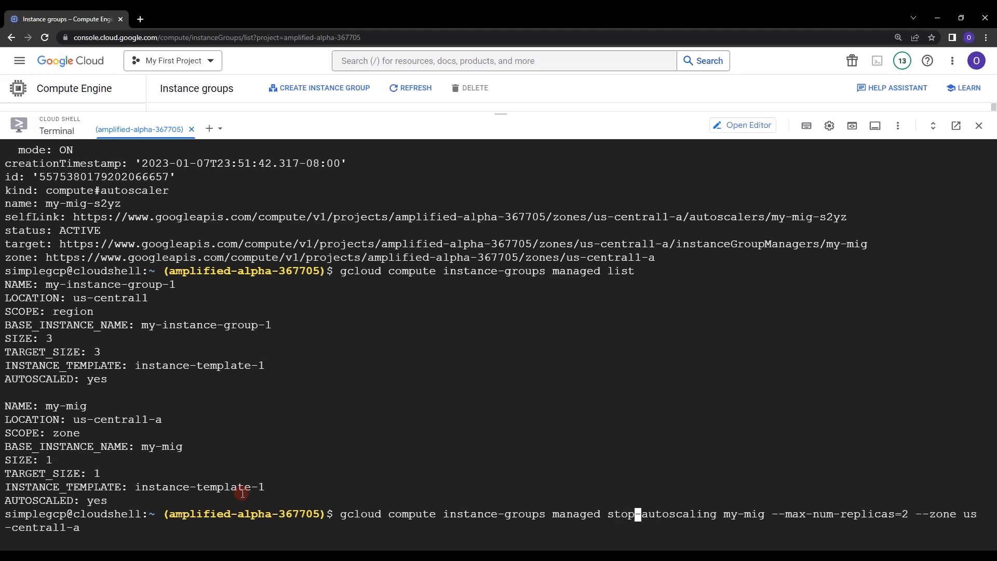
- Remove the --max-num-replicas=2 option from the command and run stop-autoscaling on my-mig with --zone us-central1-a
key("Right")
key("Right")
key("Right")
key("Right")
key("Right")
key("Right")
key("Right")
key("Right")
key("Right")
key("Right")
key("Right")
key("Right")
key("Right")
key("Right")
key("Right")
key("Right")
key("Right")
key("Right")
key("Right")
key("Right")
key("Right")
key("Right")
key("BackSpace")
key("BackSpace")
key("BackSpace")
key("BackSpace")
key("BackSpace")
key("BackSpace")
key("BackSpace")
key("BackSpace")
key("BackSpace")
key("BackSpace")
key("BackSpace")
key("BackSpace")
key("BackSpace")
key("BackSpace")
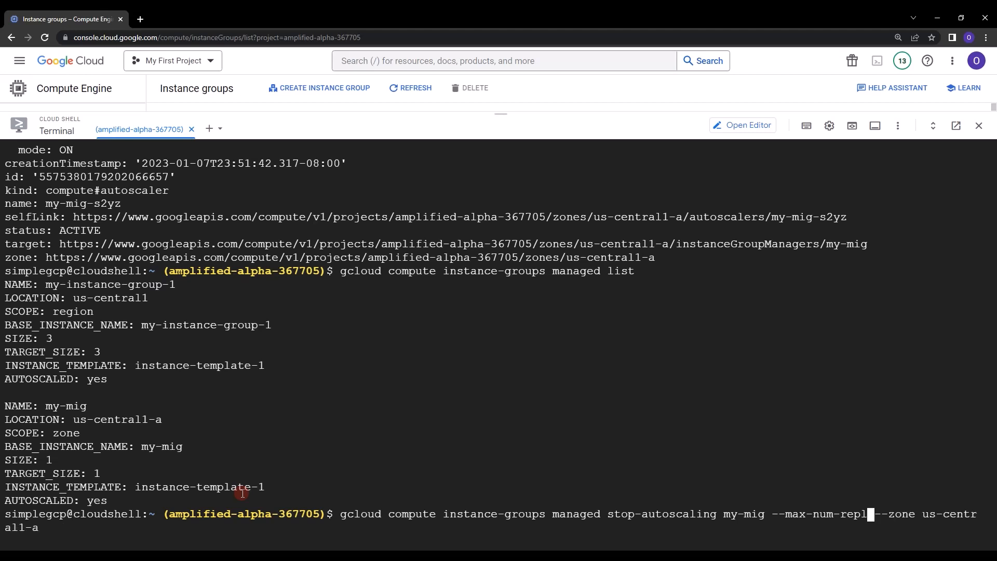
key("BackSpace")
key("BackSpace")
key("BackSpace")
key("BackSpace")
key("BackSpace")
key("BackSpace")
key("BackSpace")
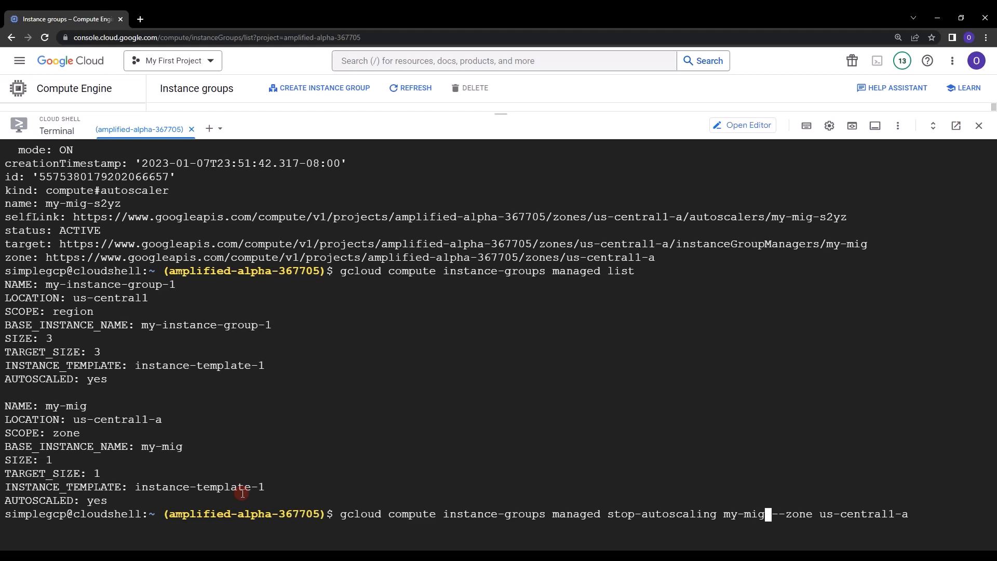
key("Right")
key("Right")
key("Right")
key("Right")
key("Right")
key("Right")
key("Right")
key("Right")
key("Right")
key("Right")
key("Right")
key("Right")
key("Right")
key("Right")
key("Right")
key("Return")
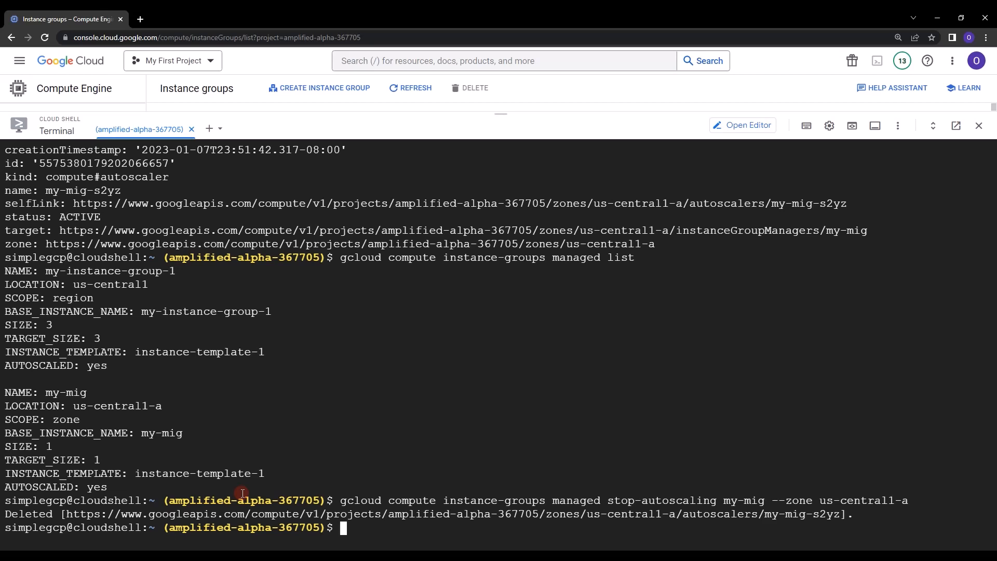
- Rerun the managed instance group listing and compare the AUTOSCALED values of my-mig and my-instance-group-1
key("Up")
key("Up")
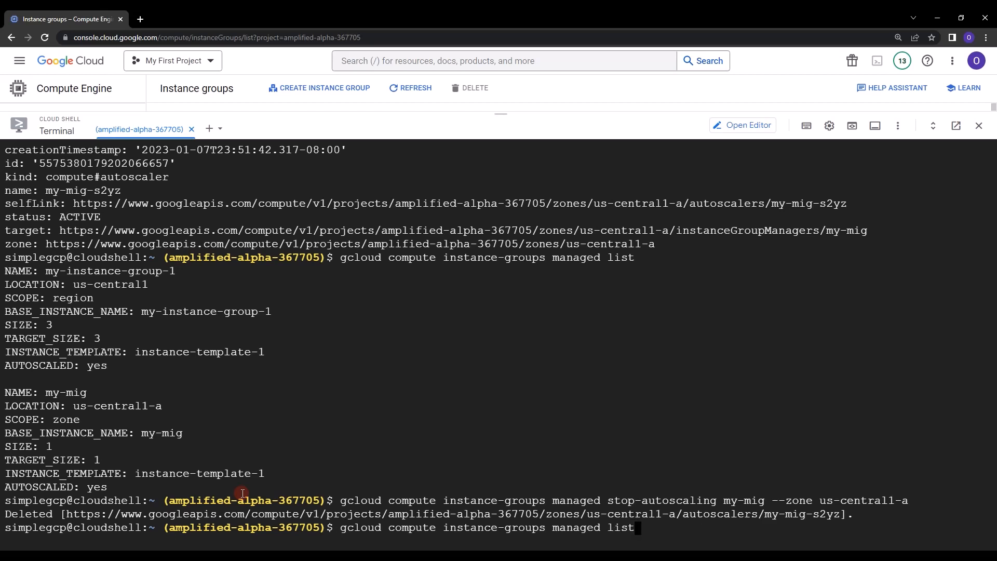
key("Return")
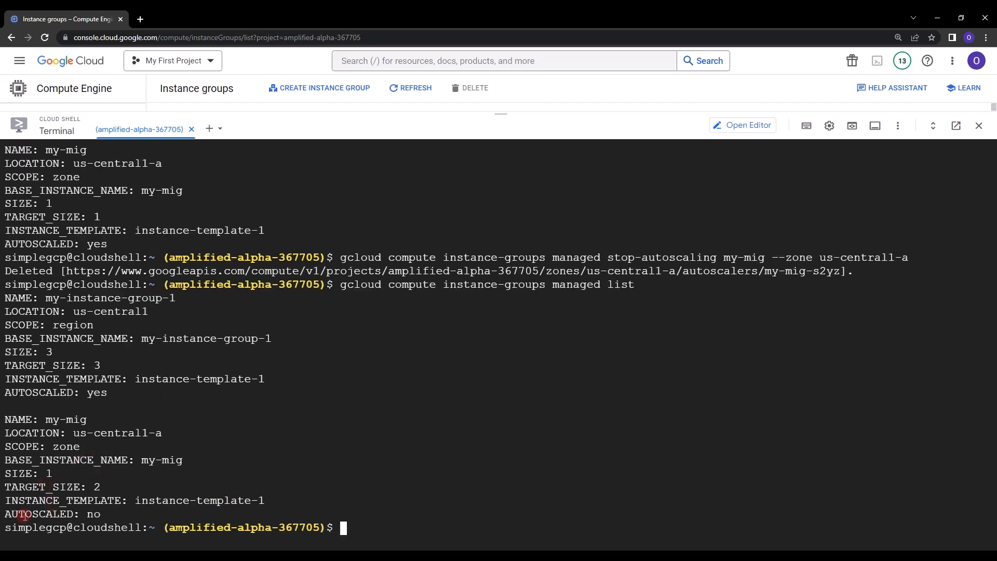
left_click_drag(23, 515, 142, 516)
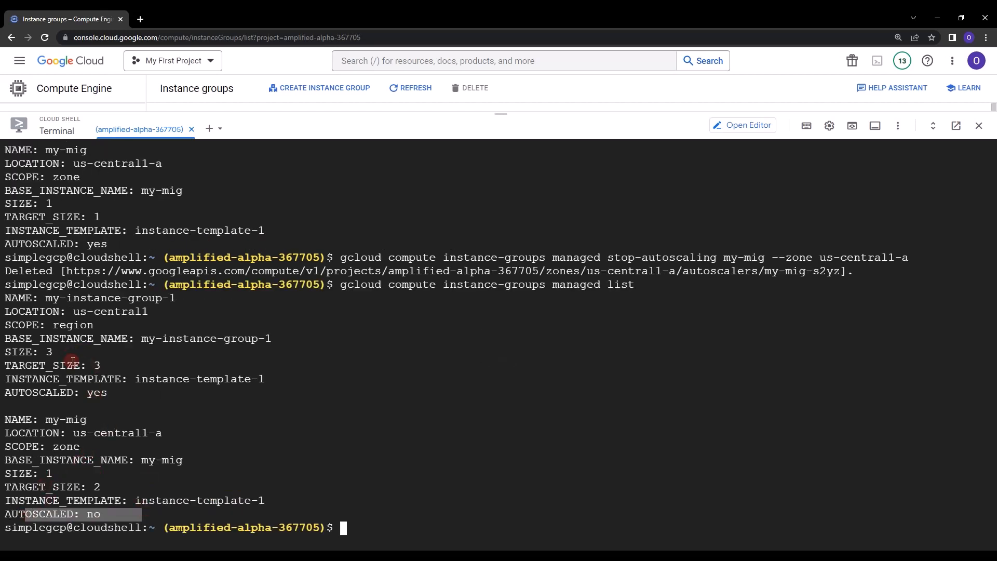
left_click_drag(115, 394, 308, 486)
left_click(294, 468)
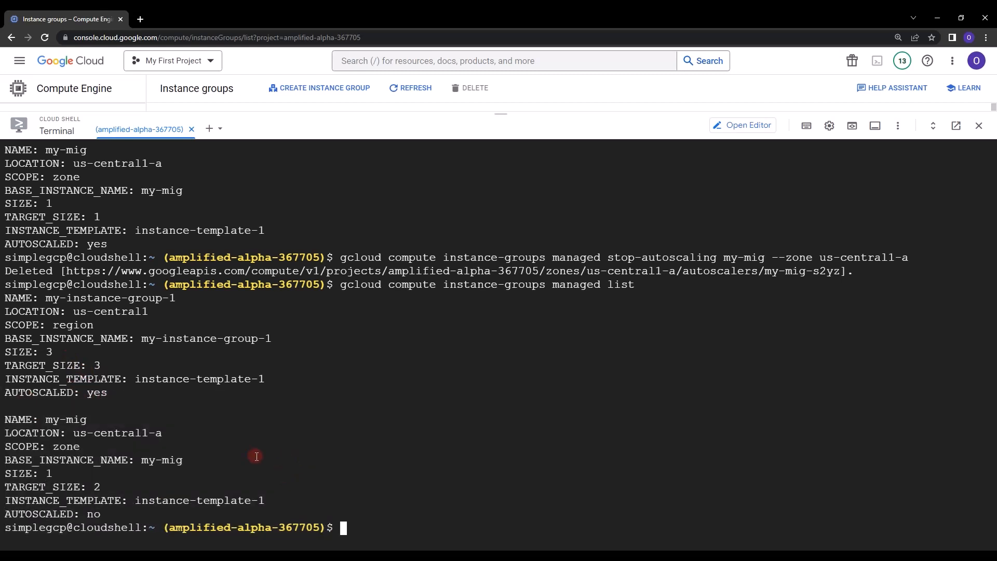
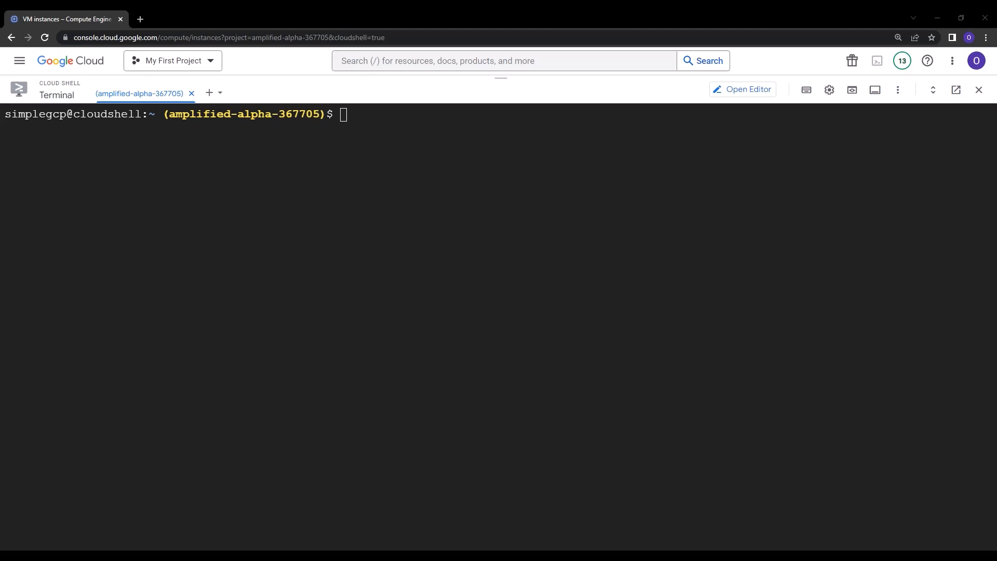
- Try to resize my-mig with "gcloud compute instance-groups resize my-mig --size=1 --zone=us-central1-a"
left_click(347, 142)
type("gcloud compute i")
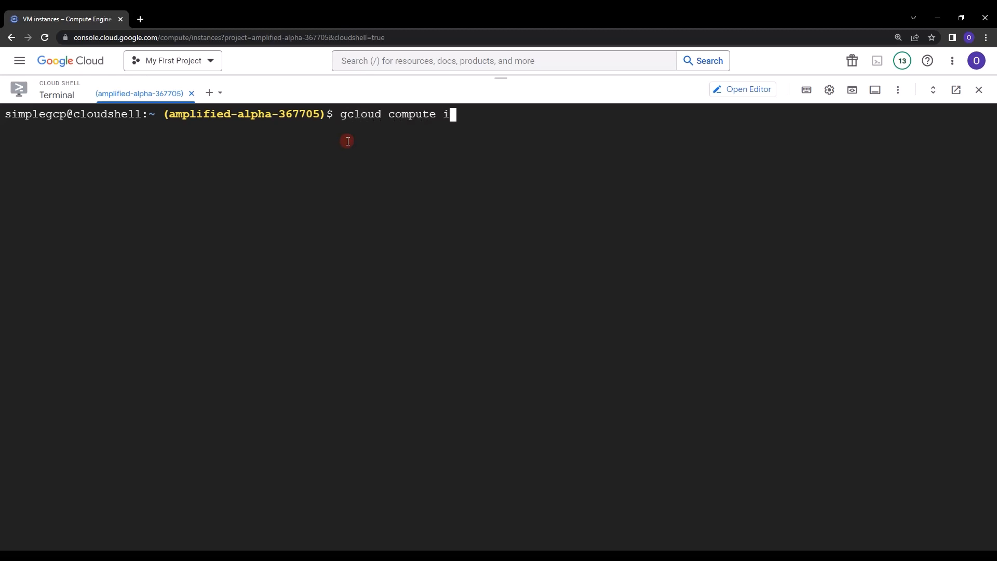
type("nstance-groups ")
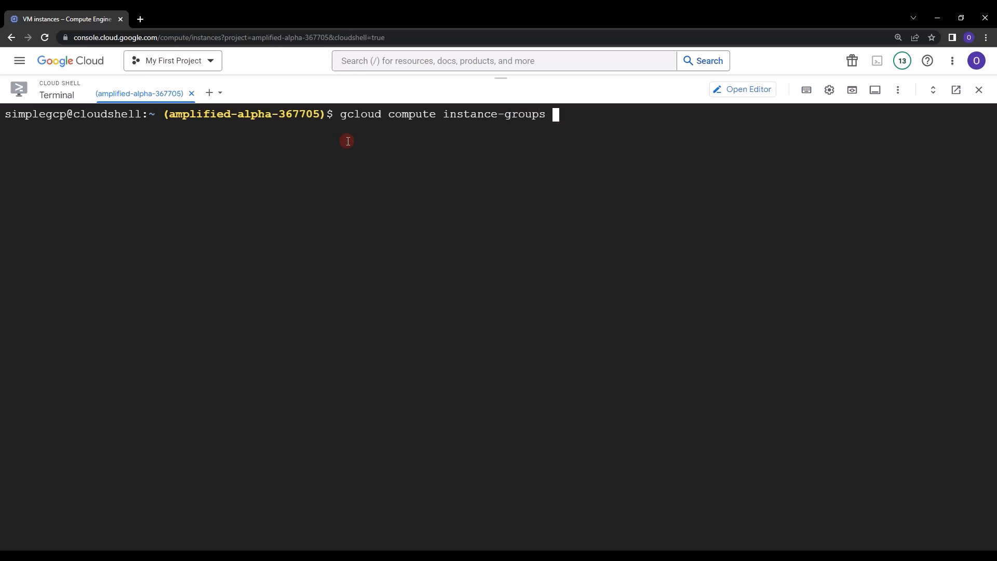
type("resize my-mig --")
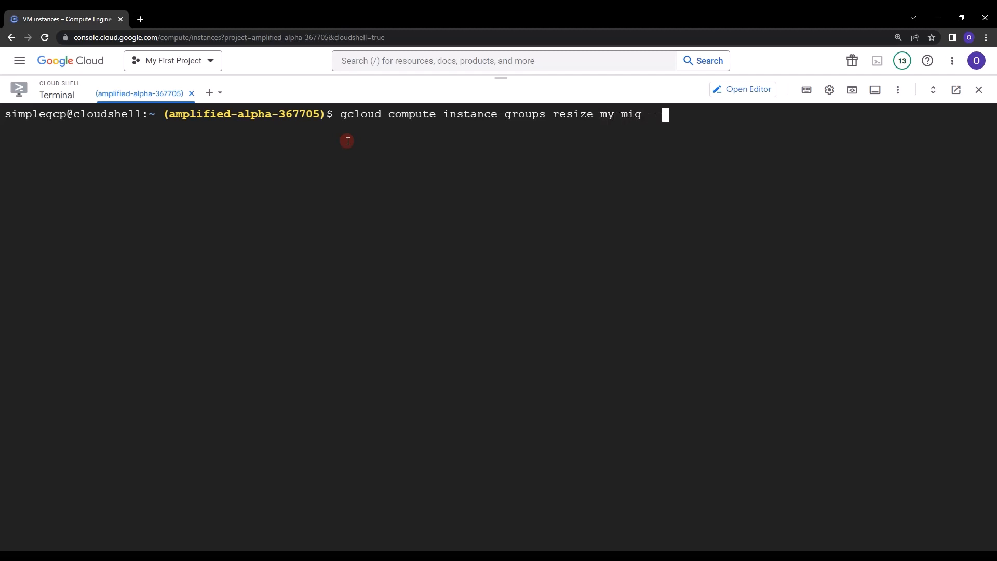
type("size=1 --zone=us-centra")
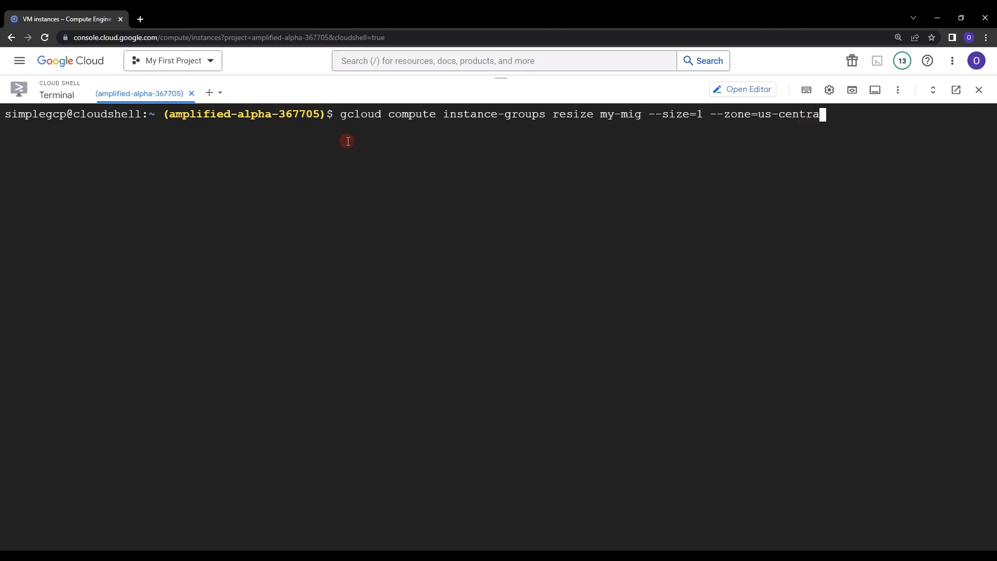
type("l1-a")
key("Return")
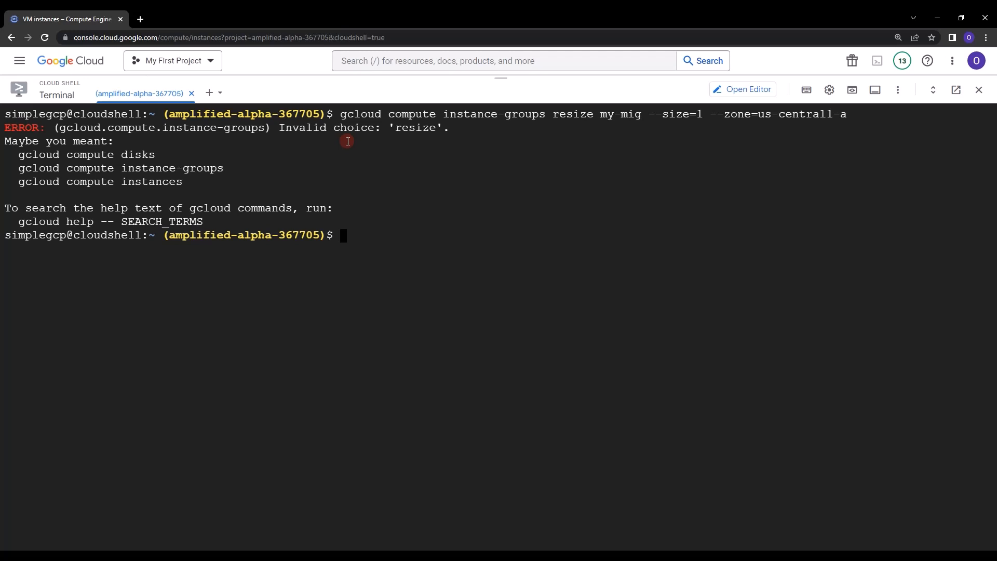
- Recall the resize command, insert "managed" before "resize", and run it for my-mig with --size=1
key("Up")
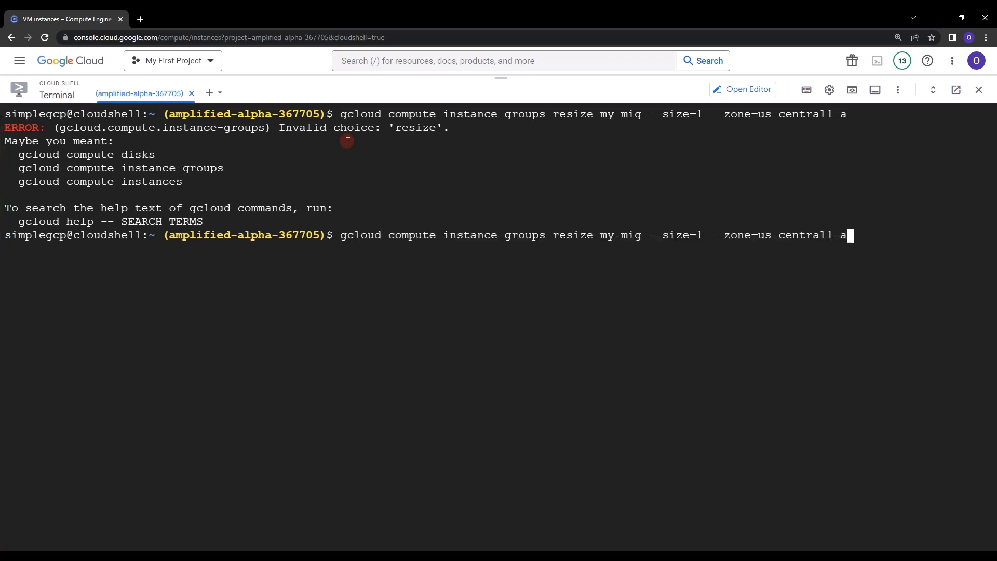
key("Left")
key("Left")
key("Left")
key("Left")
key("Left")
key("Left")
key("Left")
key("Left")
key("Left")
key("Left")
key("Left")
key("Left")
key("Left")
key("Left")
key("Left")
key("Left")
key("Left")
key("Left")
key("Left")
key("Left")
key("Left")
type("mana")
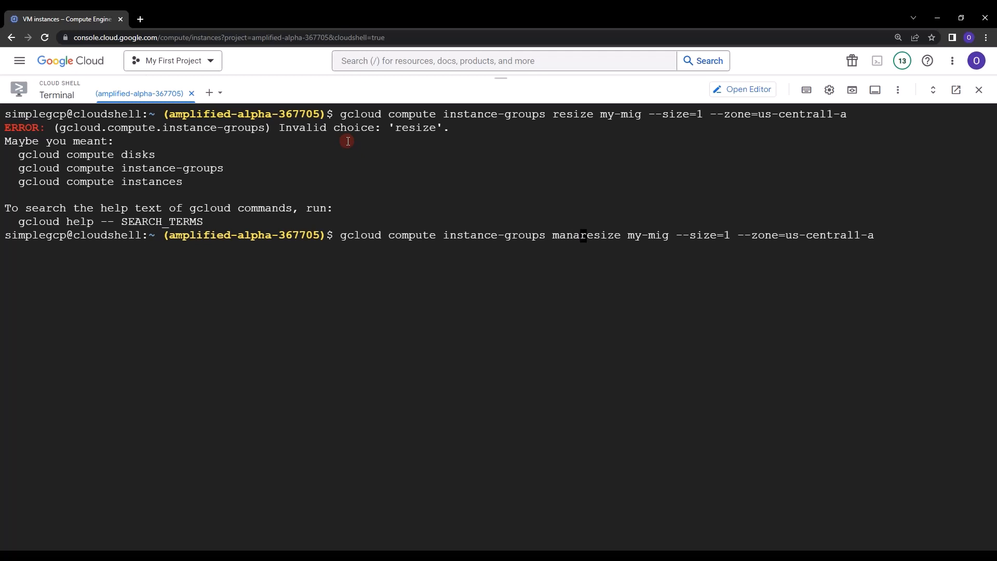
type("ged")
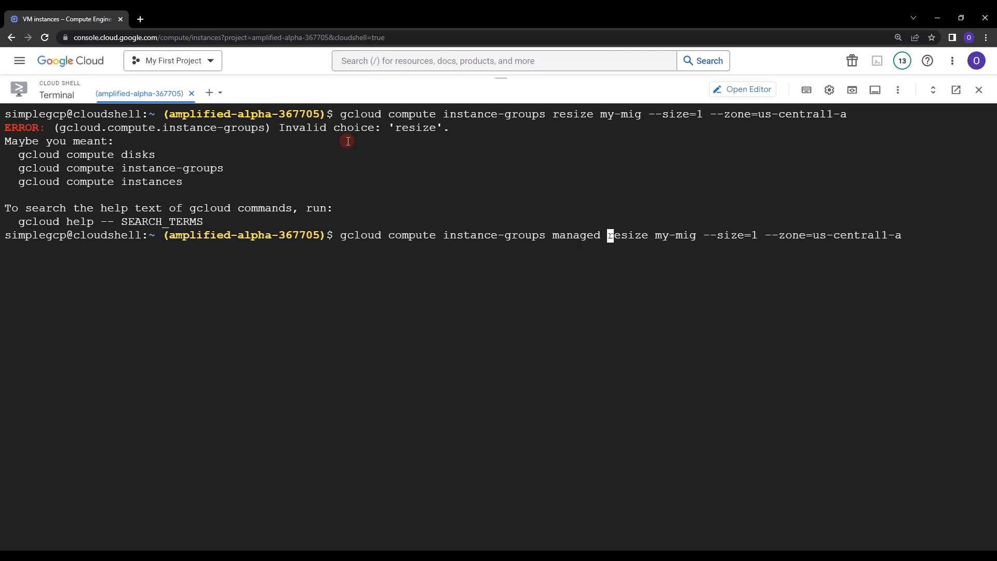
key("Return")
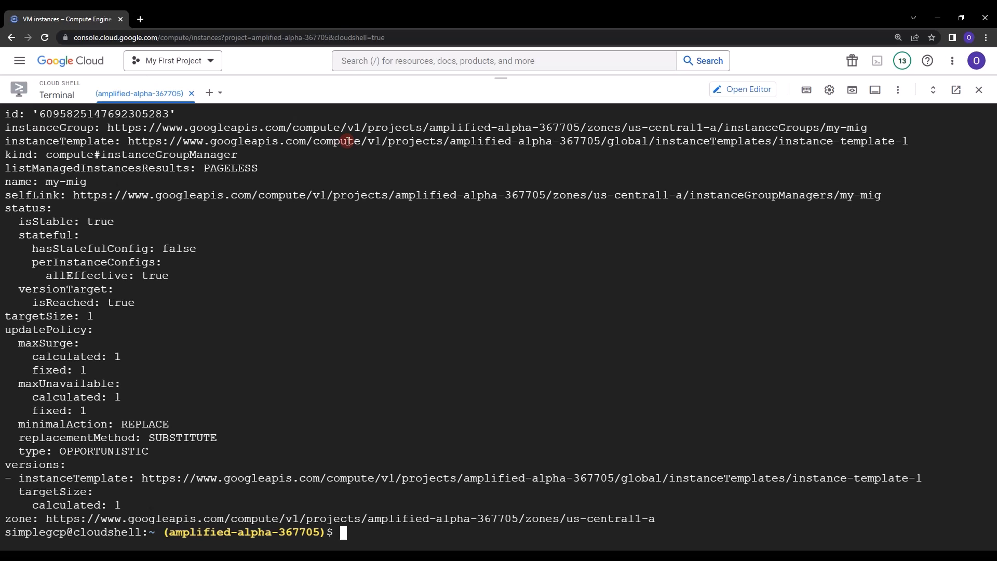
- Clear the terminal, run "gcloud compute instance-groups managed list", and inspect the SIZE and TARGET_SIZE of my-mig
key("ctrl+l")
type("gcloud")
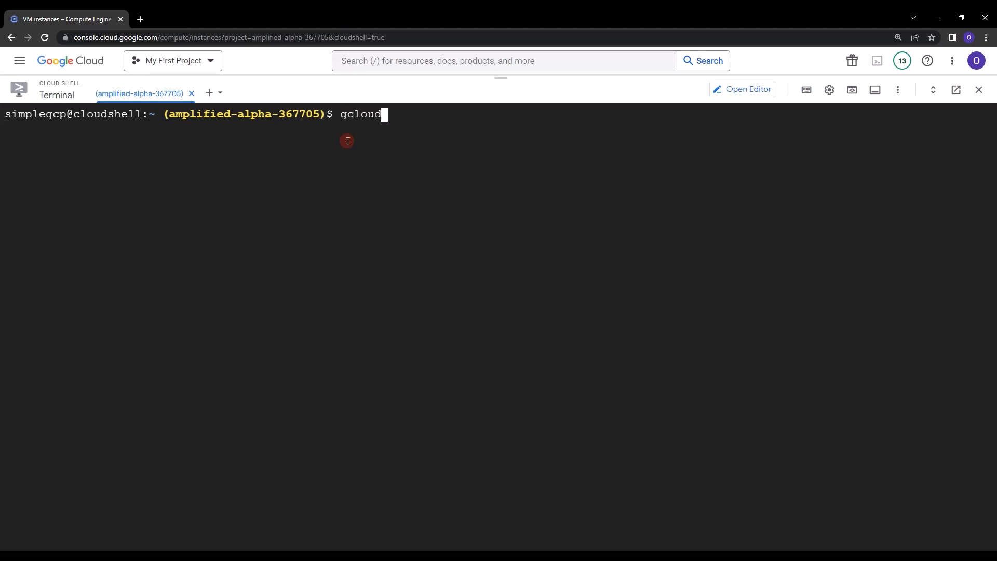
type(" compute instance0")
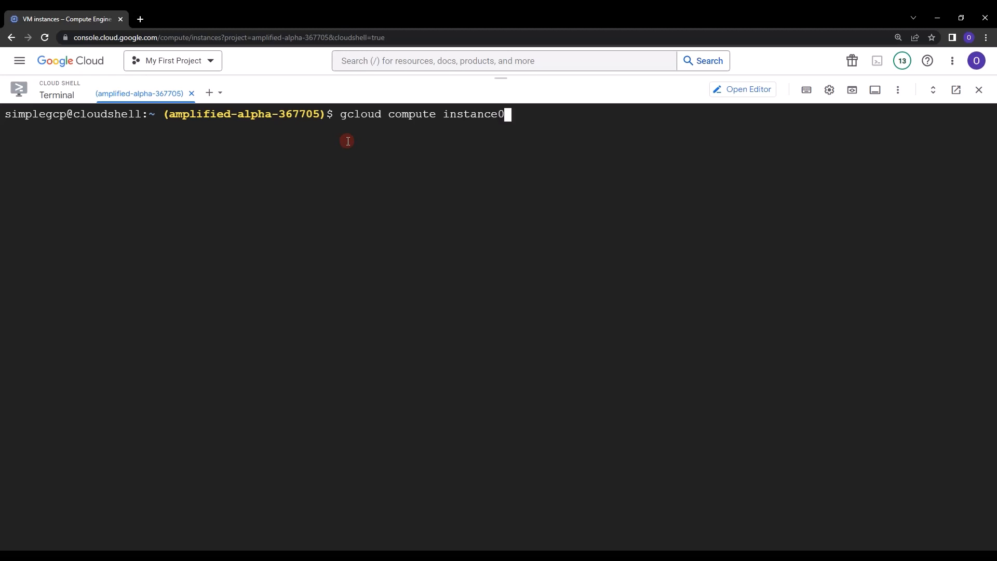
key("BackSpace")
type("-groups managed list")
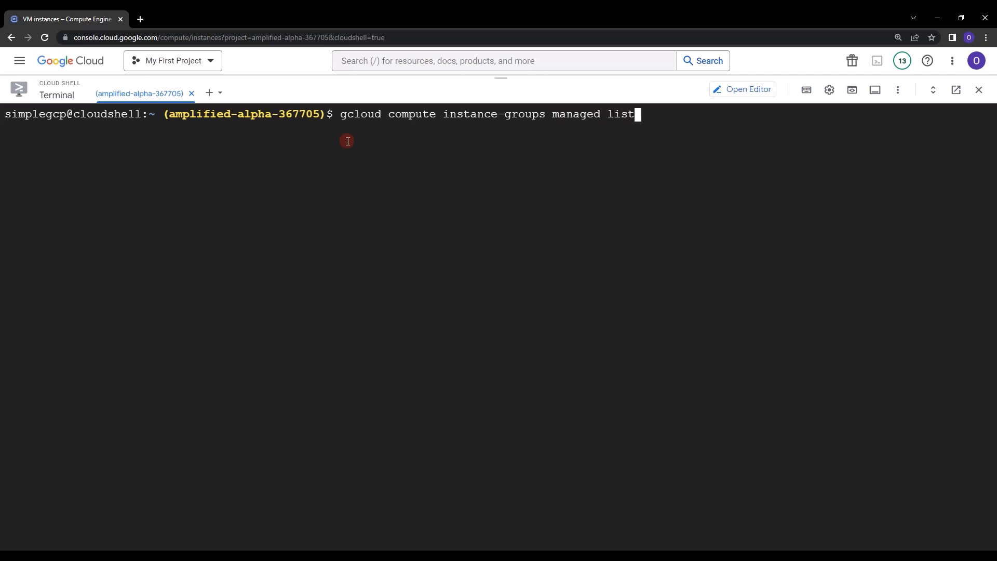
key("Return")
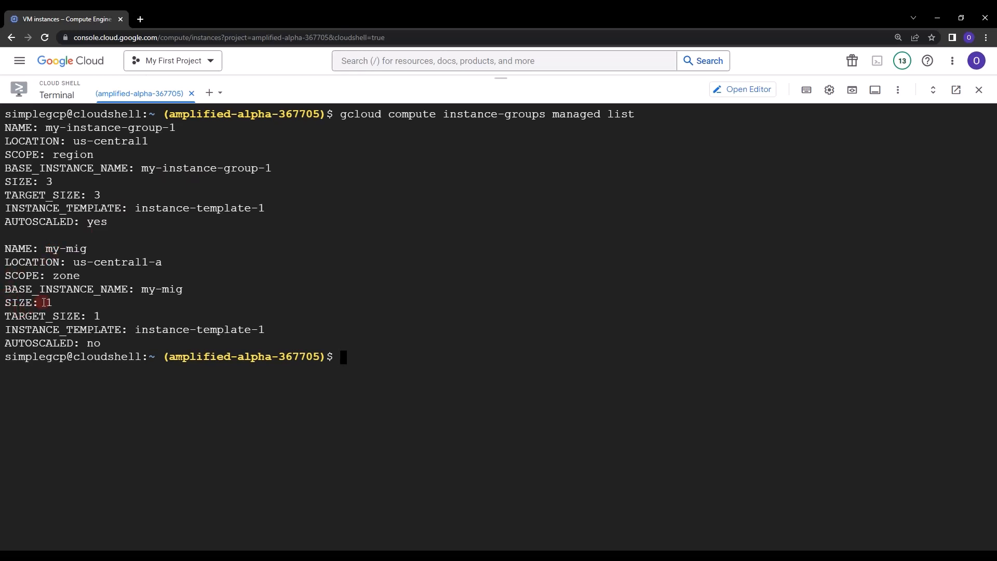
double_click(49, 302)
double_click(97, 315)
- Recall the managed resize command for my-mig, change its size to 2, and run it
key("Up")
key("Up")
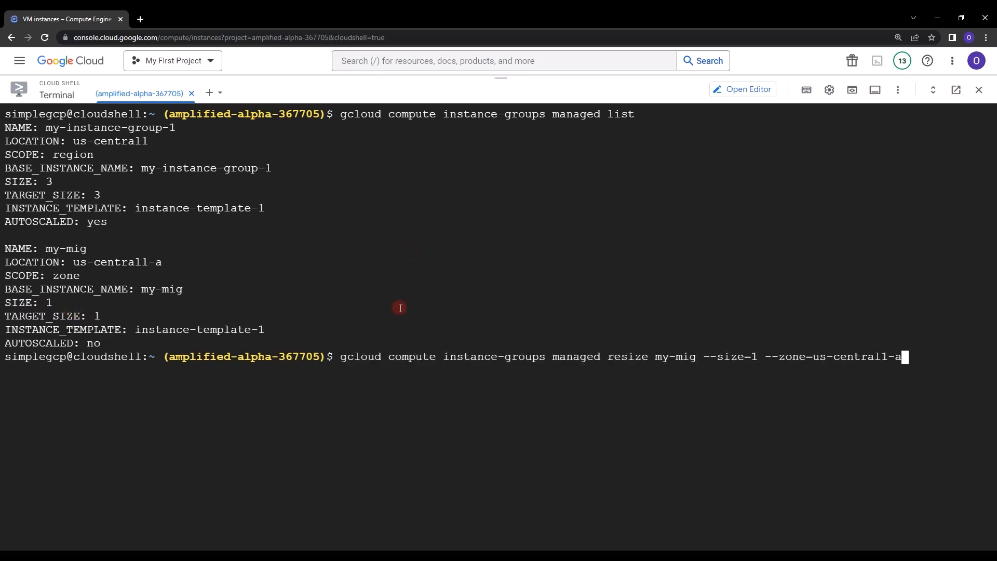
key("Left")
key("Left")
key("Left")
key("Left")
key("Left")
key("Left")
key("Left")
key("Left")
key("Left")
key("Left")
key("Left")
key("Left")
key("Left")
key("Left")
key("Left")
key("Left")
key("Left")
key("Left")
key("Left")
key("Left")
key("Left")
key("Right")
key("Right")
key("Right")
key("Right")
key("Delete")
type("2")
key("Return")
- Run "gcloud compute instance-groups managed list" and inspect the TARGET_SIZE of my-mig
type("gcloud compute instance-groups managed list")
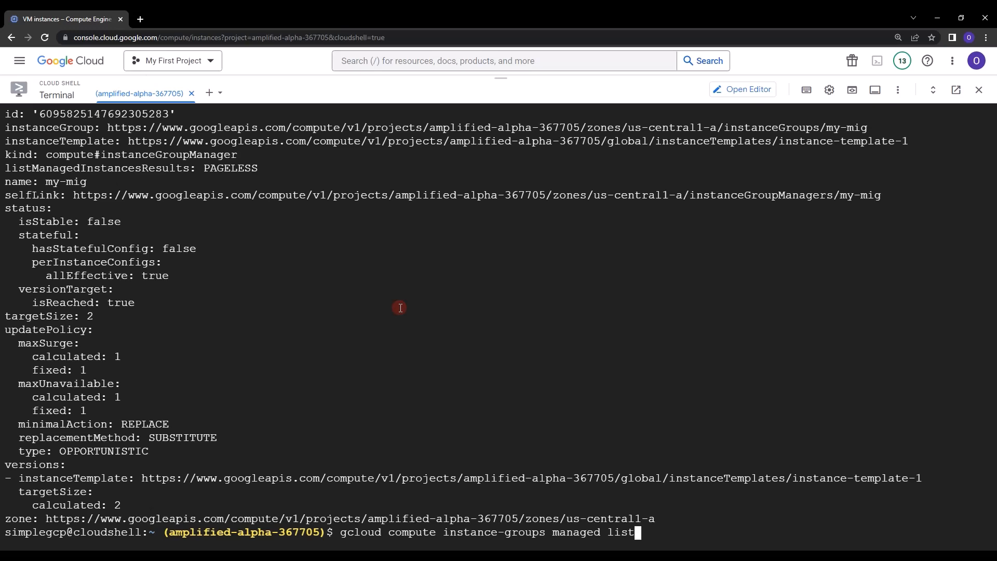
key("Return")
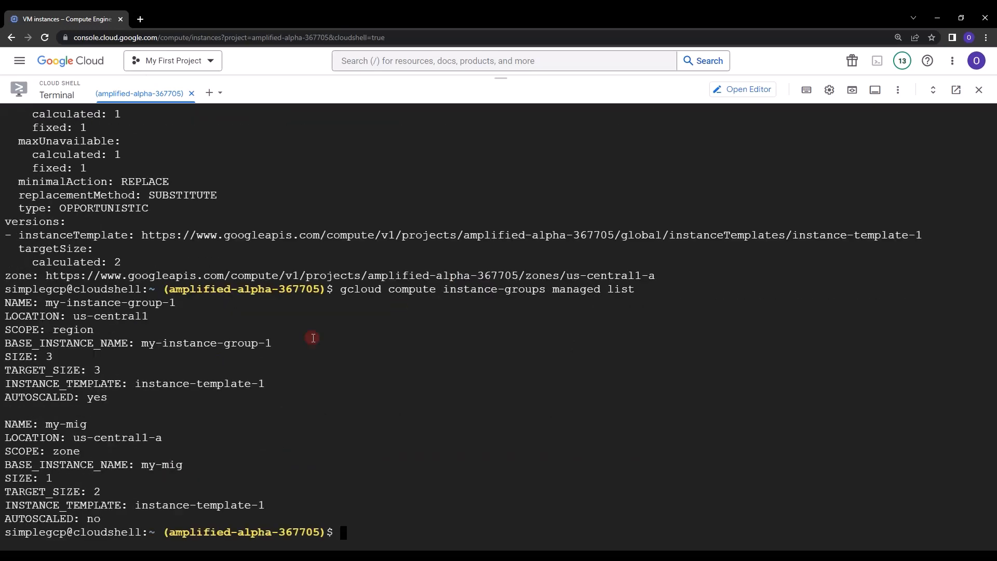
left_click_drag(91, 492, 102, 492)
left_click(127, 494)
left_click(386, 524)
- Clear the terminal, run "gcloud compute instances list", and copy the instance name my-mig-hfrm
key("ctrl+l")
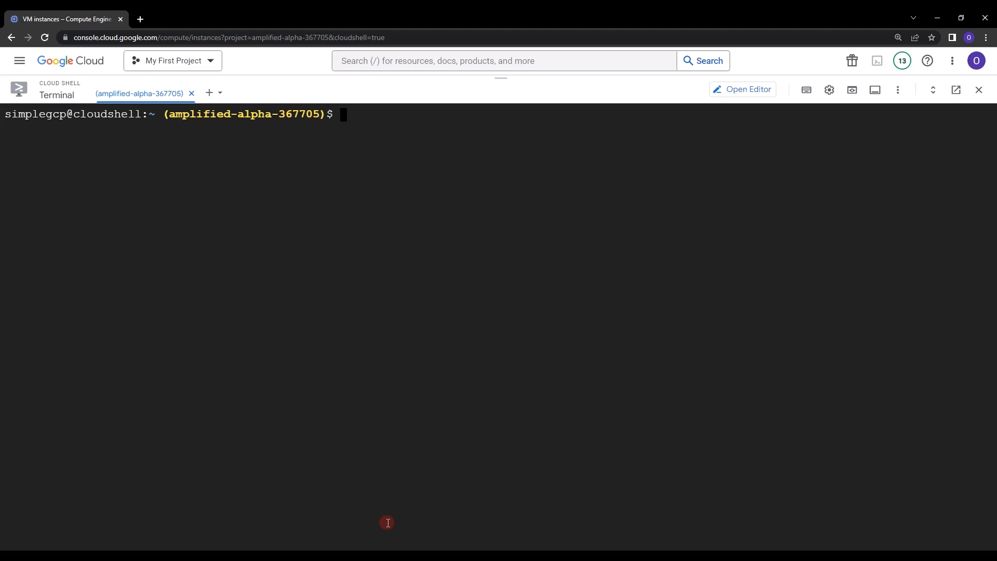
type("gcloud compute instances list")
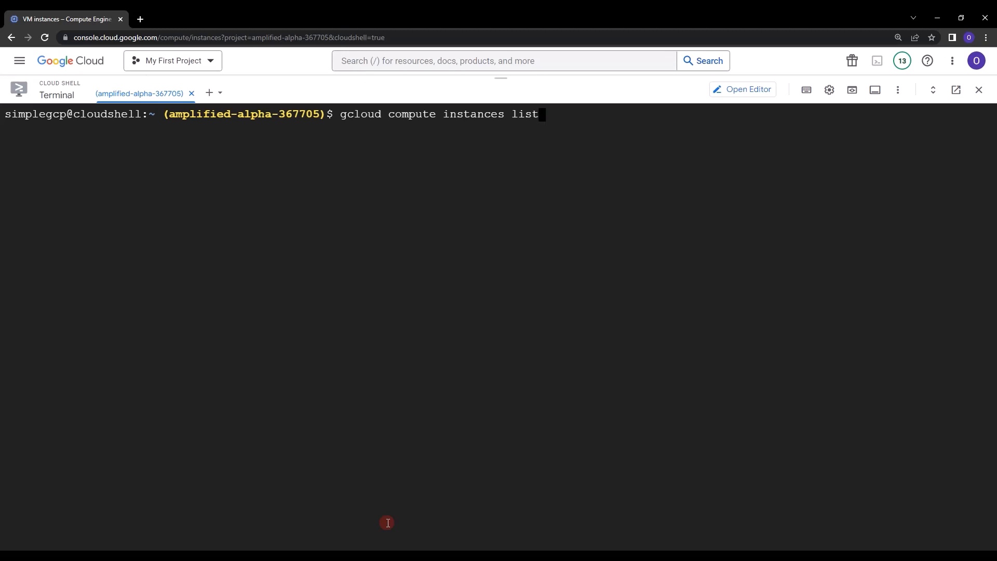
key("Return")
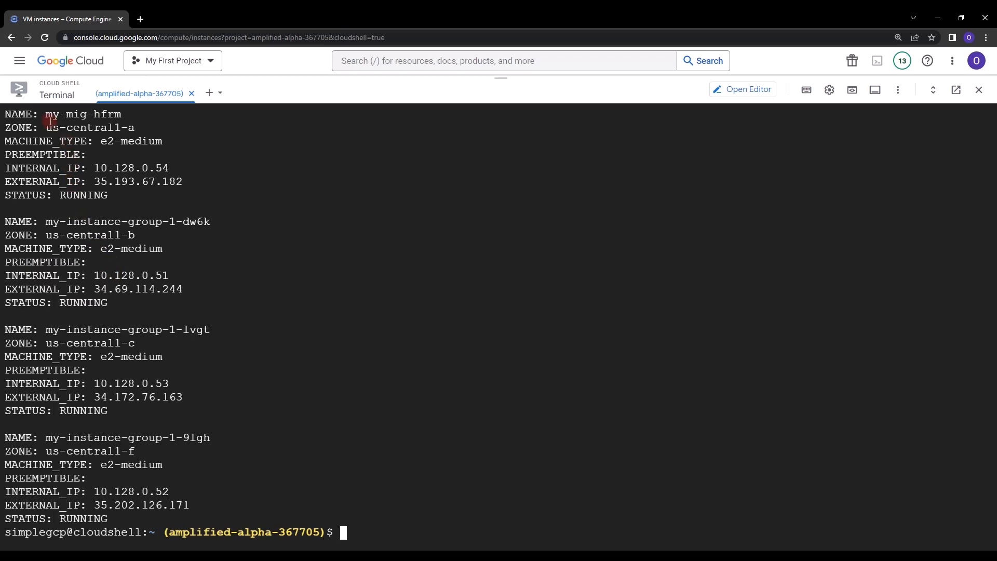
left_click_drag(46, 115, 124, 115)
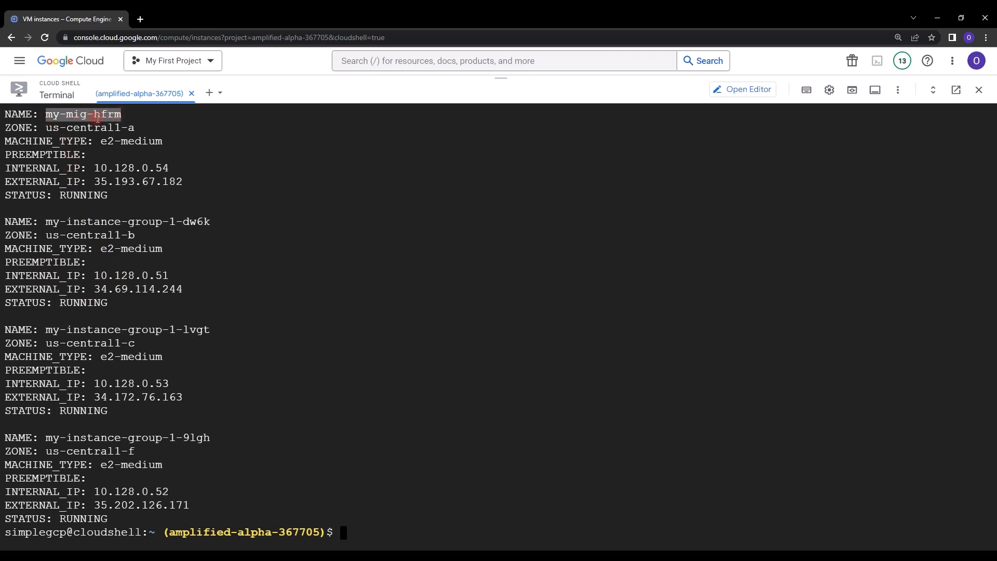
left_click(101, 115)
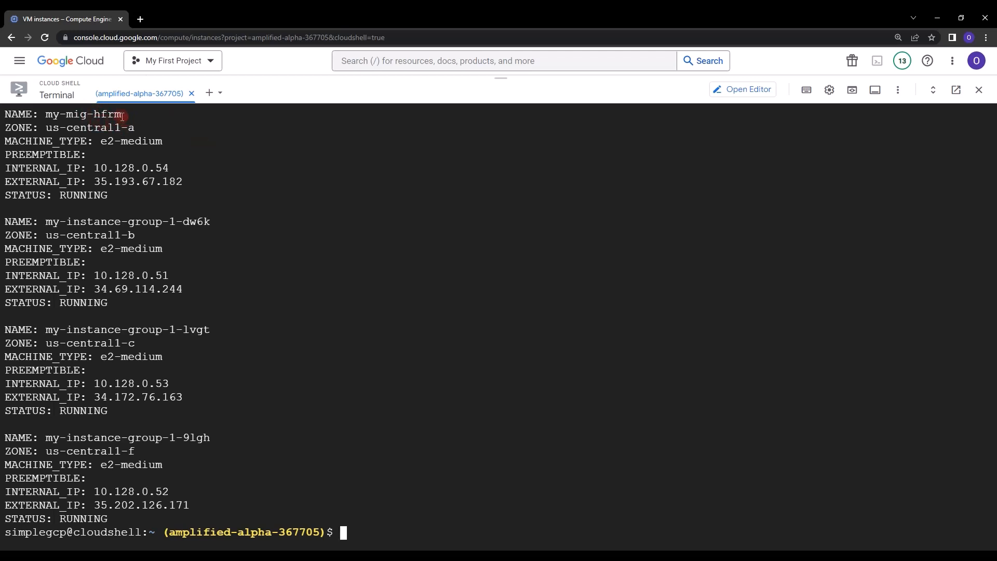
left_click_drag(128, 116, 47, 115)
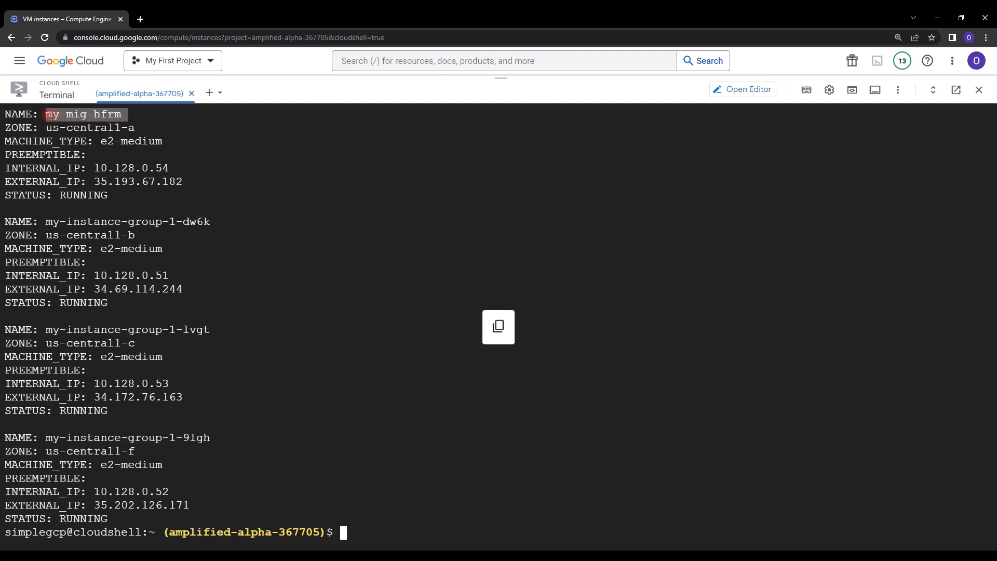
key("ctrl+c")
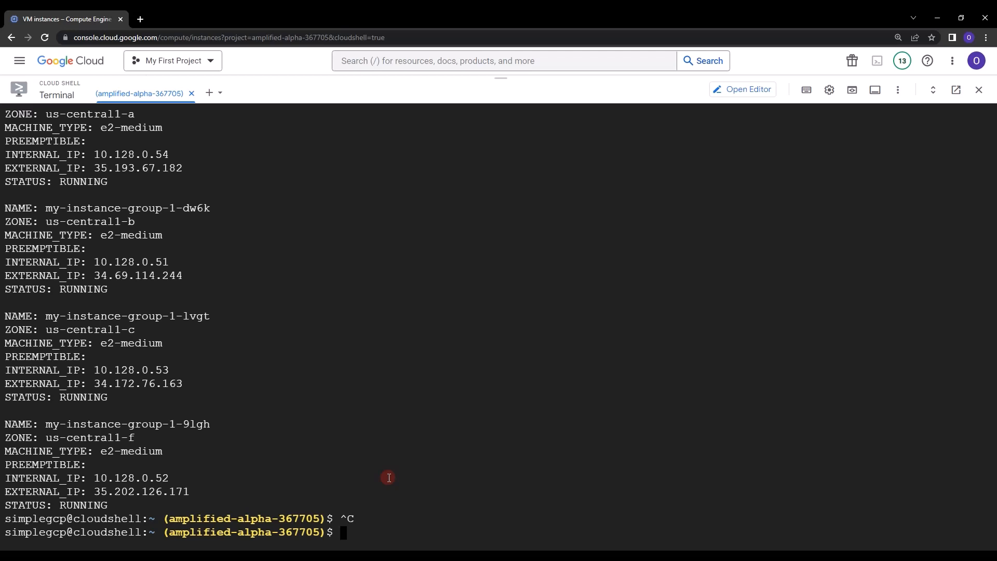
- Clear the terminal and run "gcloud compute instance-groups managed recreate-instances my-mig --instances=my-mig-hfrm --zone=us-central1-a"
key("ctrl+l")
type("gcl")
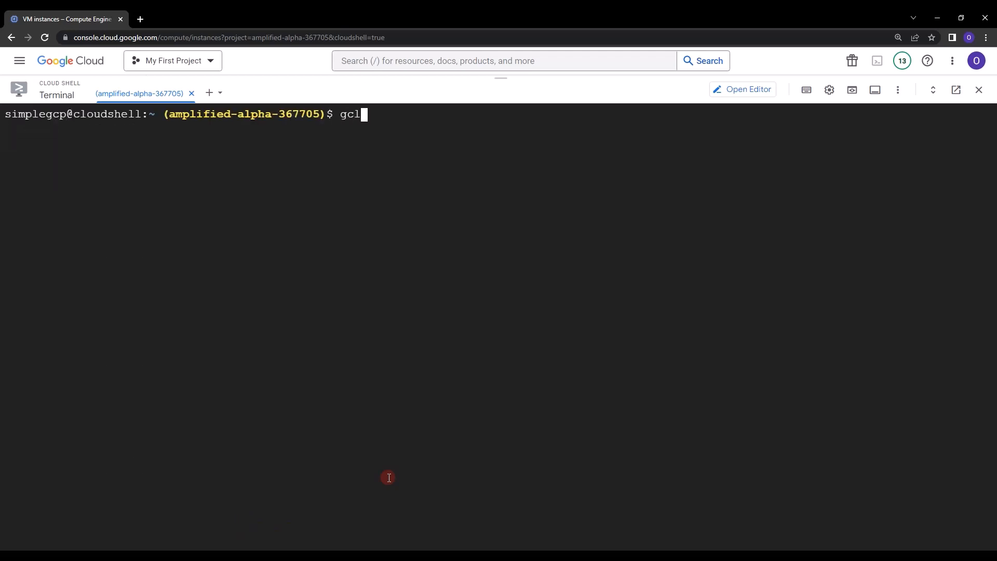
type("oud compute i")
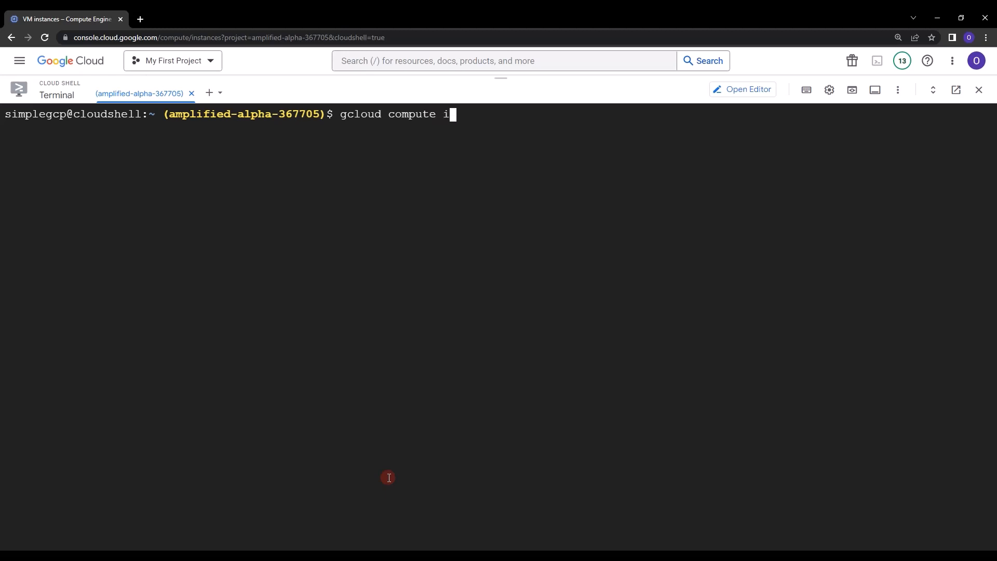
type("nstance-groups ")
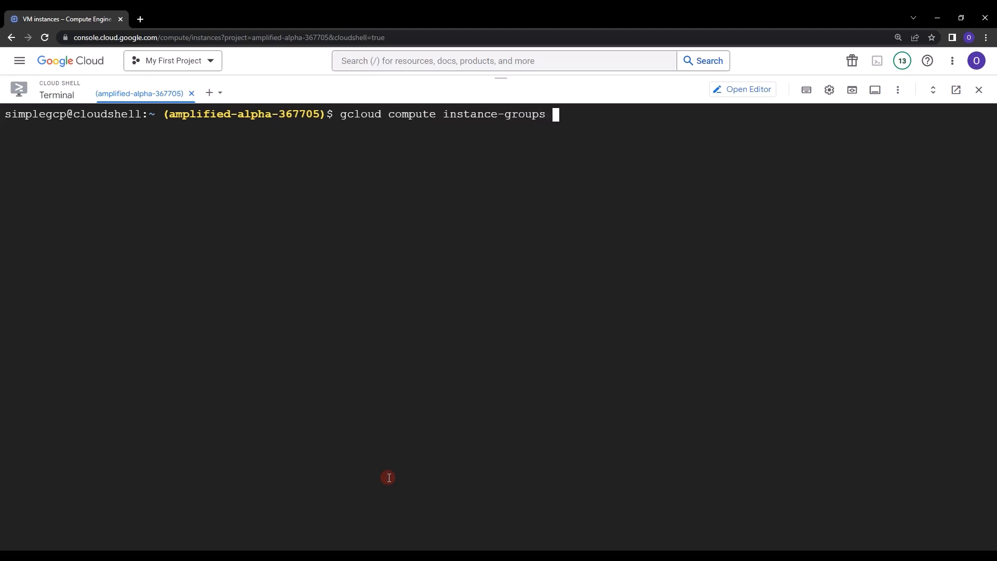
type("managed")
type("re")
key("BackSpace")
key("BackSpace")
type("recre")
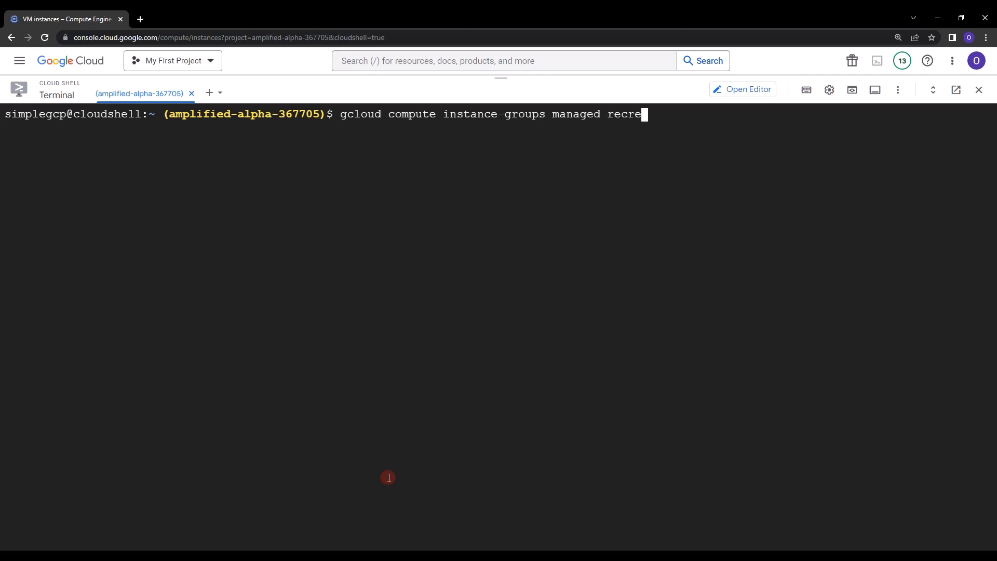
type("ate-inatances")
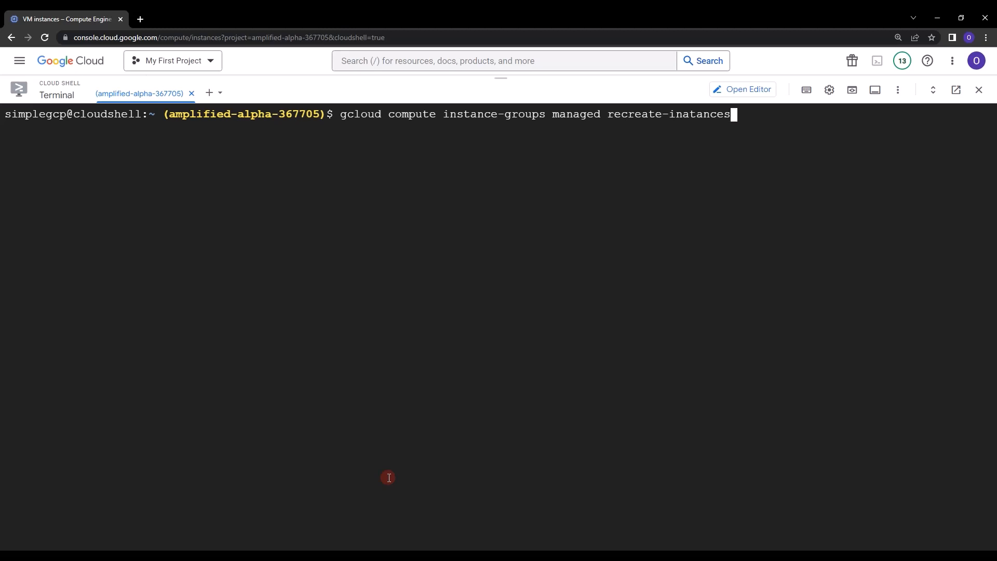
key("BackSpace")
key("BackSpace")
key("BackSpace")
key("BackSpace")
key("BackSpace")
key("BackSpace")
key("BackSpace")
key("BackSpace")
key("BackSpace")
key("BackSpace")
type("-instances my-mig --inst")
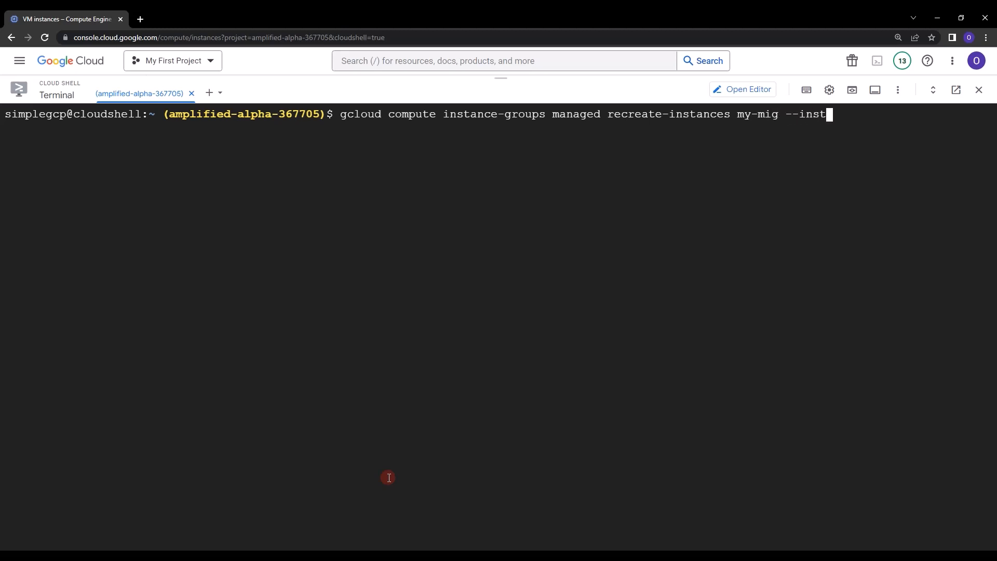
type("ances=")
key("ctrl+v")
key("Right")
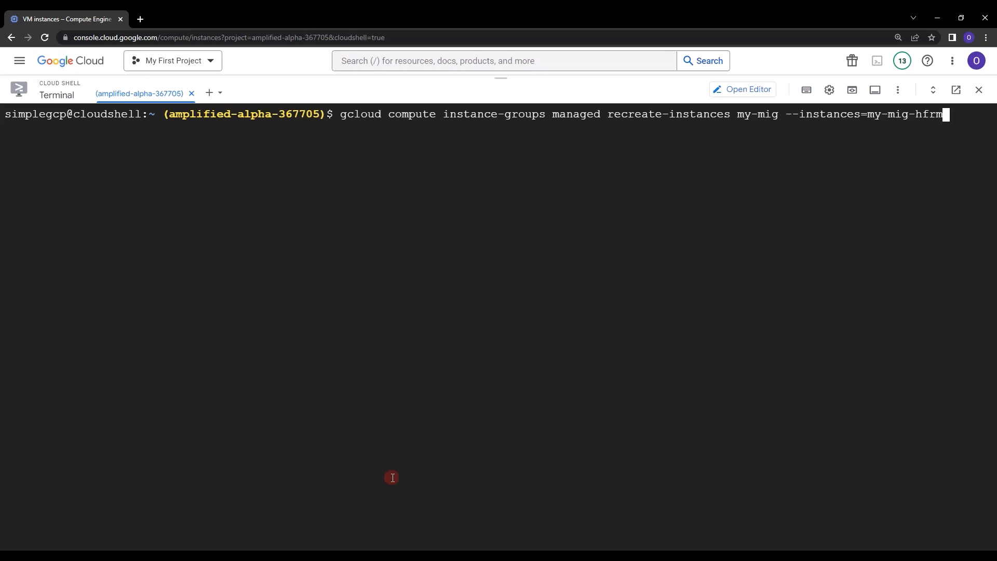
type("--zone=us-central")
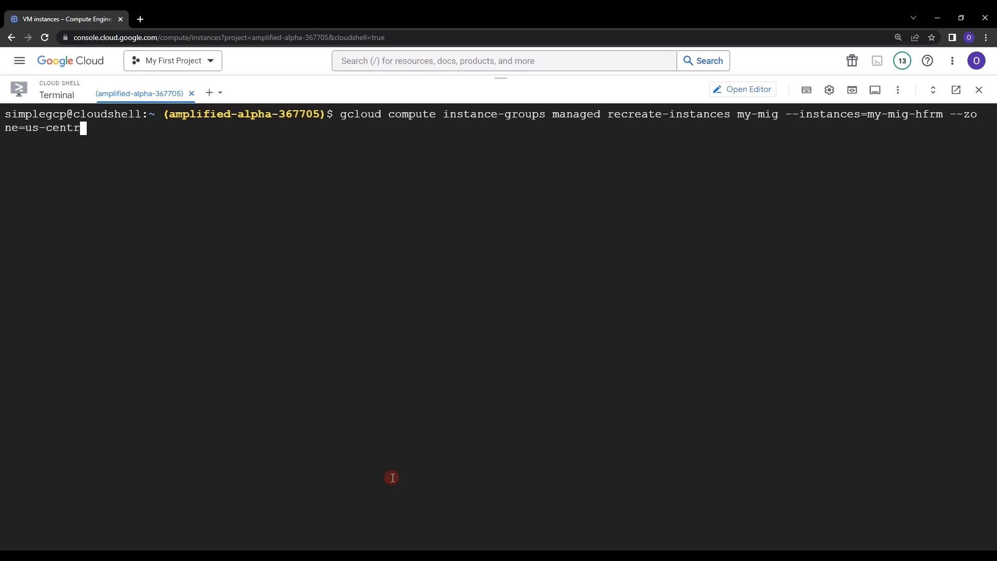
key("BackSpace")
key("BackSpace")
key("BackSpace")
key("BackSpace")
key("BackSpace")
key("BackSpace")
key("BackSpace")
type("central1-a")
key("Return")
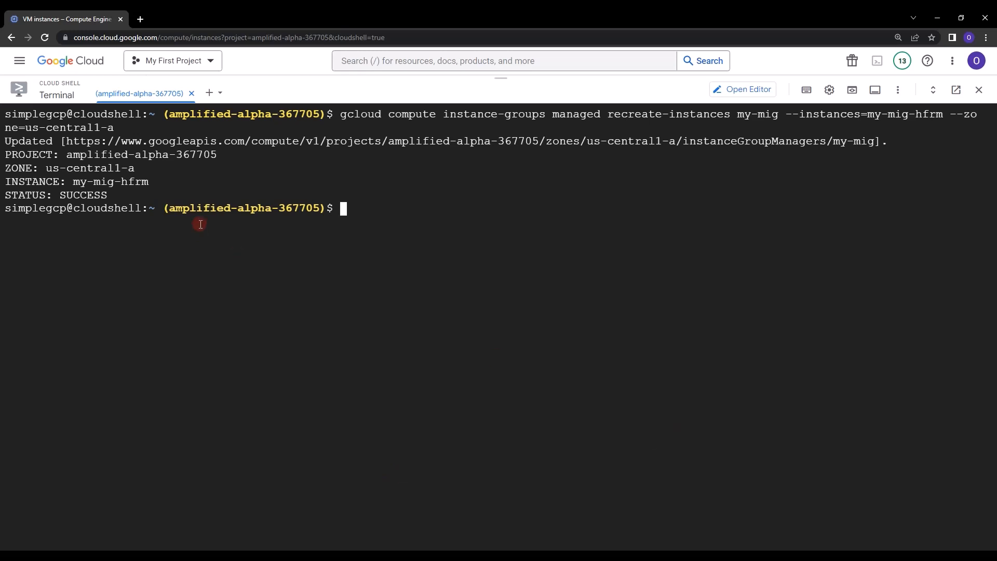
- Recall and rerun "gcloud compute instance-groups managed list" to check the size of my-mig
key("Up")
key("Up")
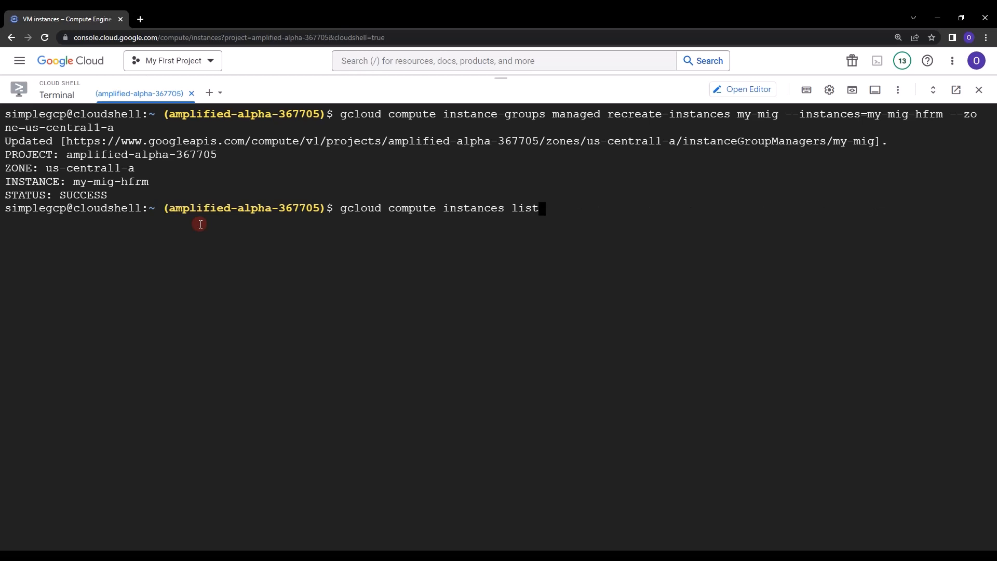
key("Up")
key("Return")
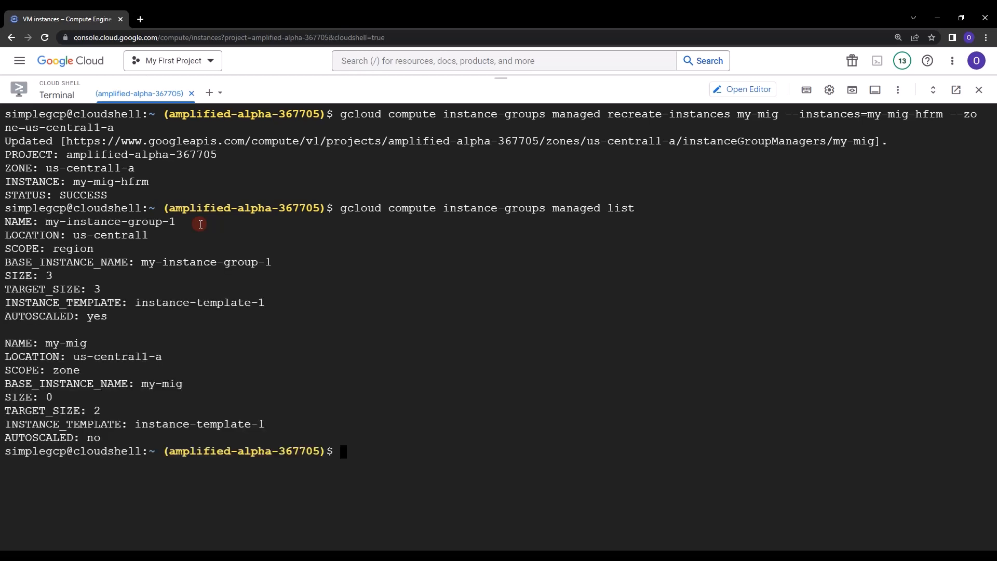
- Rerun "gcloud compute instances list" to check the status of my-mig-hfrm, and clear the terminal
key("Up")
key("Up")
key("Up")
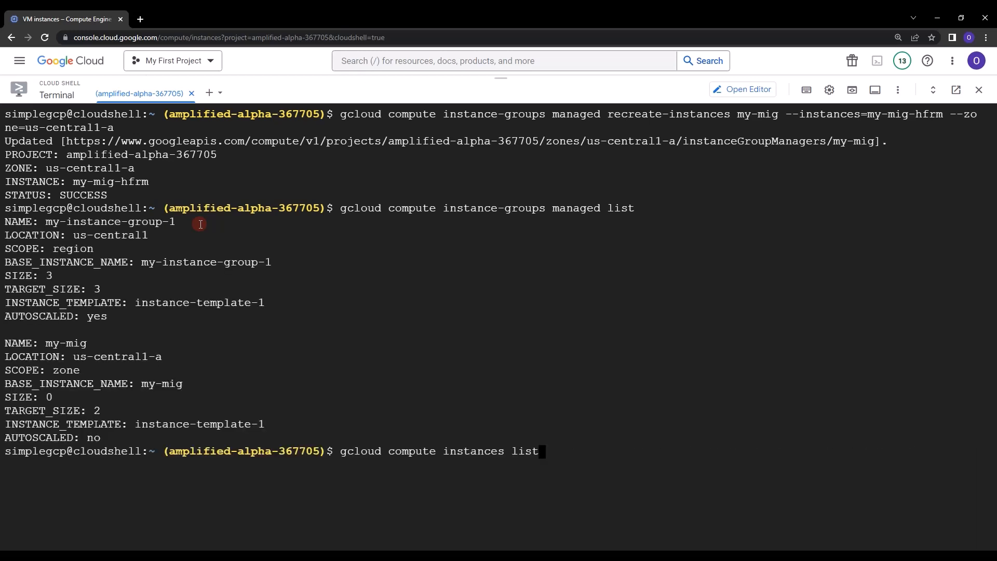
key("Return")
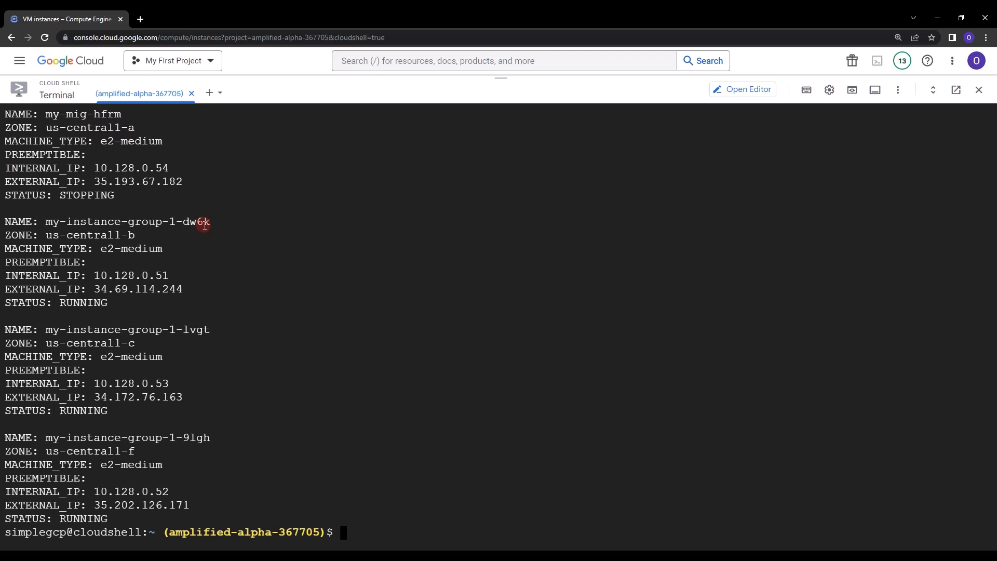
type("cls")
key("Return")
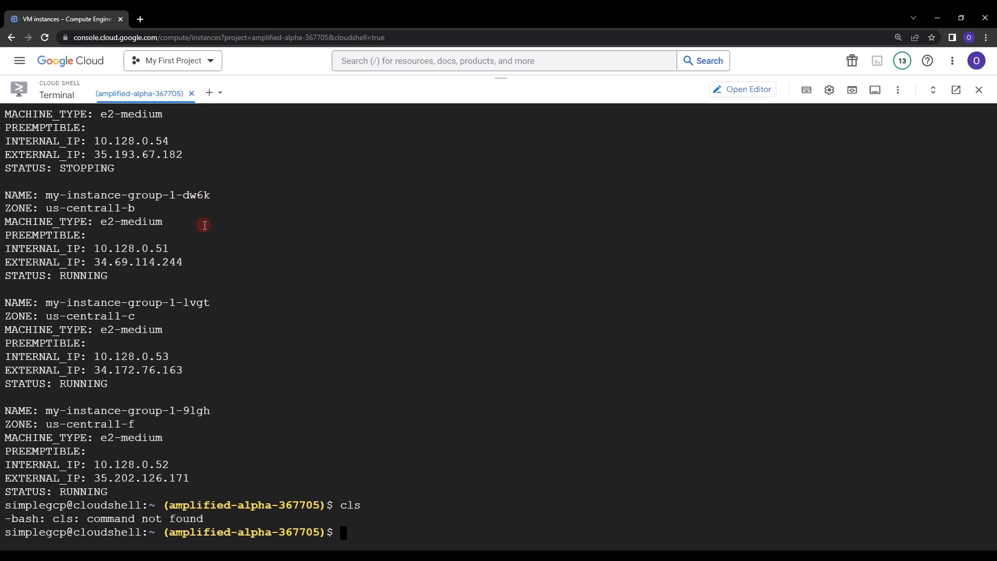
key("ctrl+l")
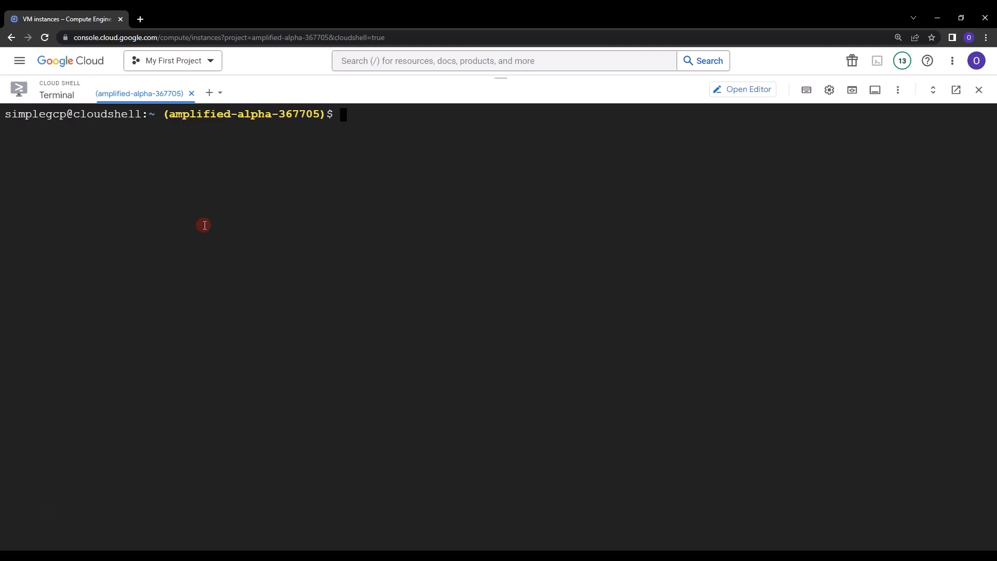